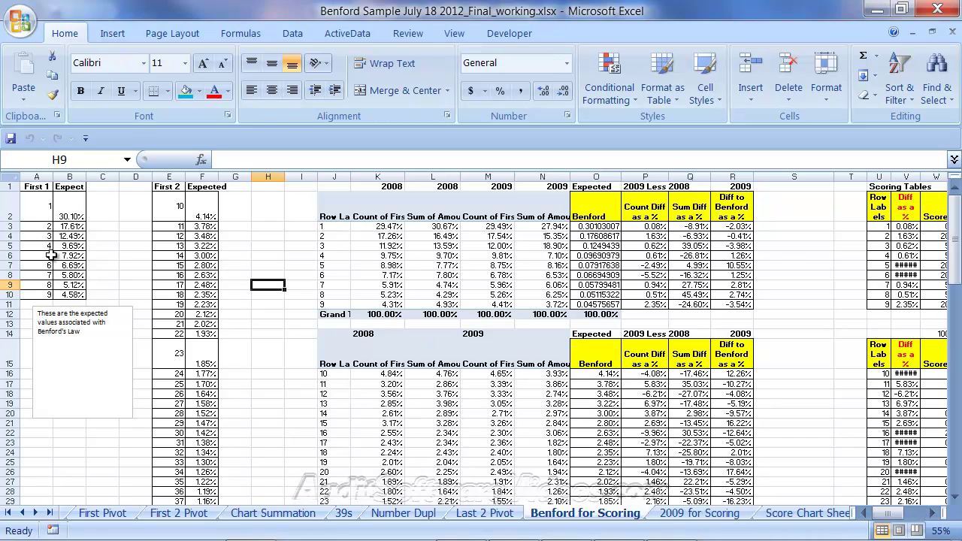
Step: Review the First 1 and First 2 expected-percentage tables and widen the Expected column F
drag(44, 188, 64, 295)
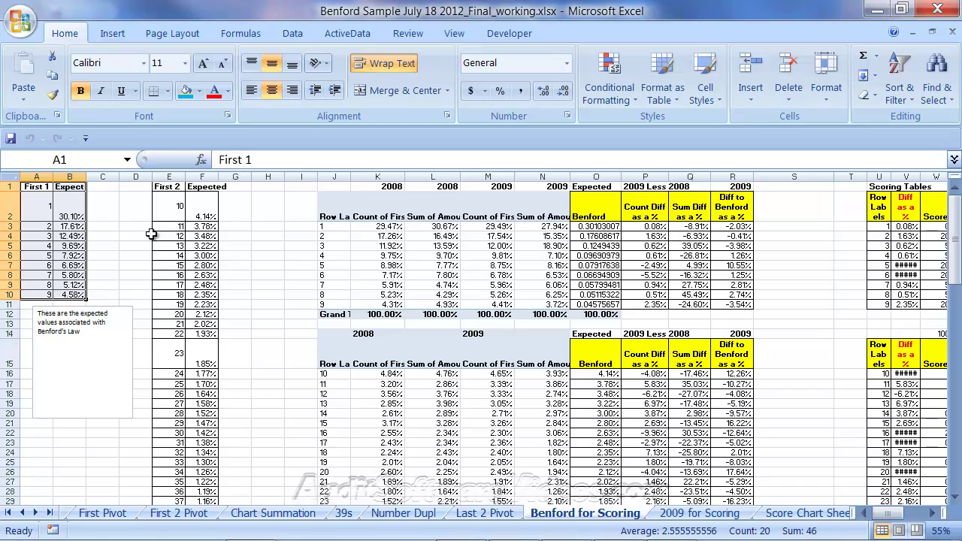
drag(218, 177, 233, 177)
drag(171, 186, 205, 413)
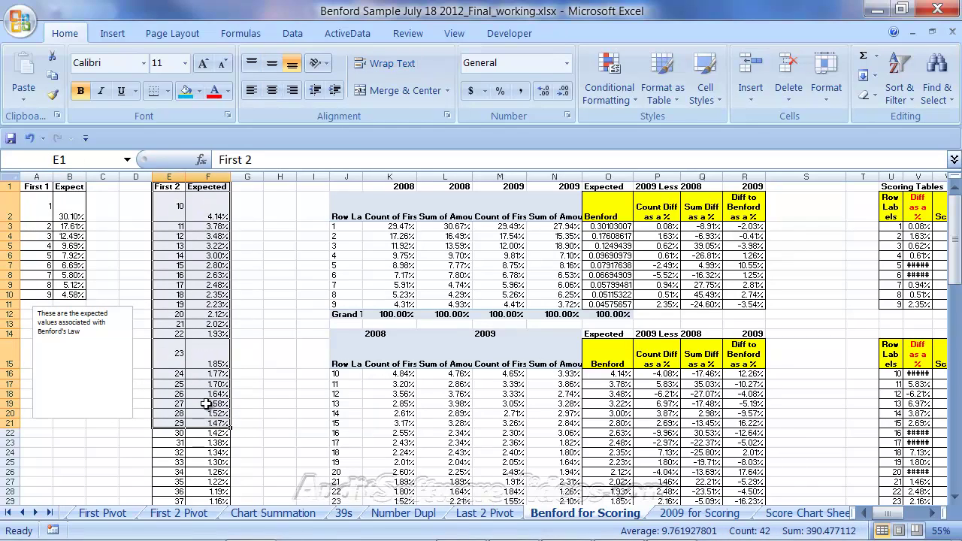
Step: Deselect the tables and select the pivot's Row Labels and Count of First 1 cells
click(272, 276)
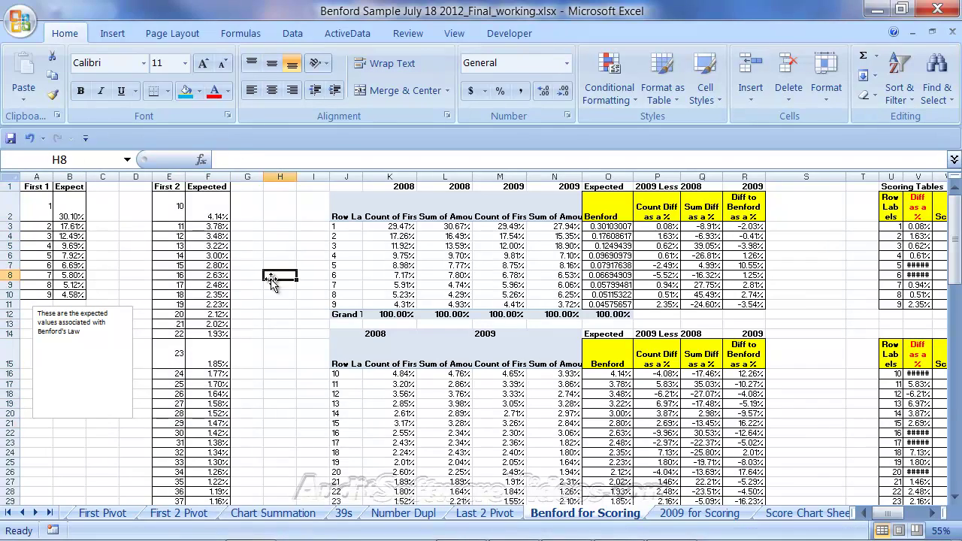
click(349, 204)
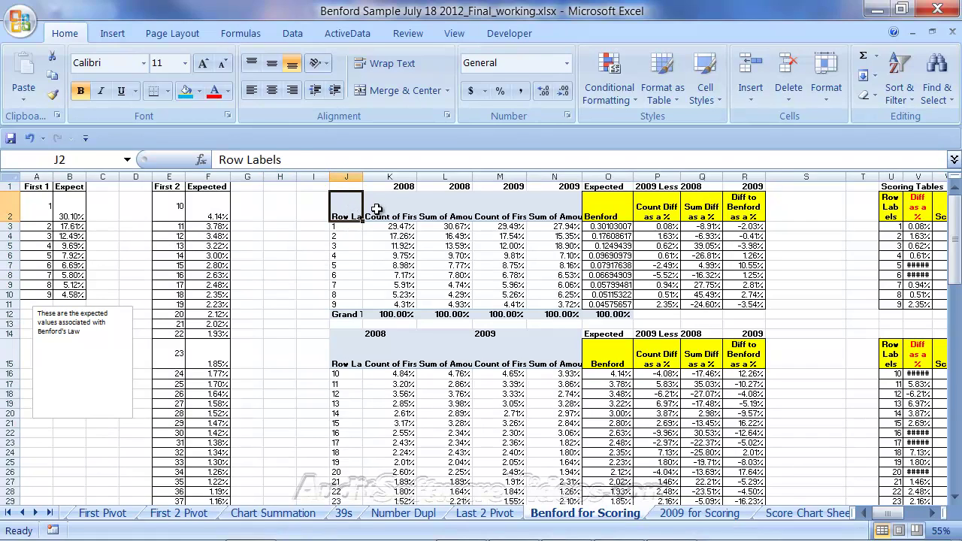
click(377, 209)
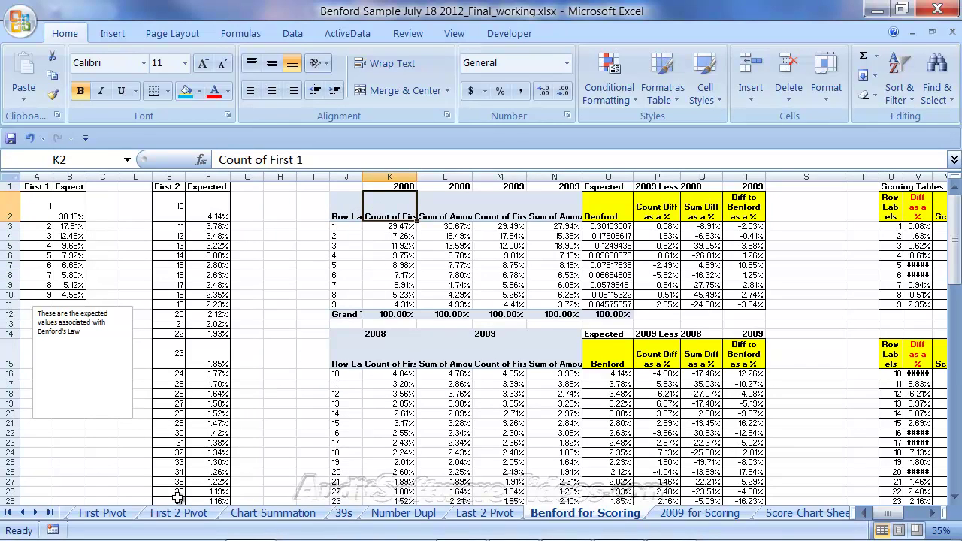
Step: Copy the First Pivot 2008/2009 first-digit table, then return to Benford for Scoring
click(99, 515)
drag(75, 272, 442, 450)
key(ctrl+c)
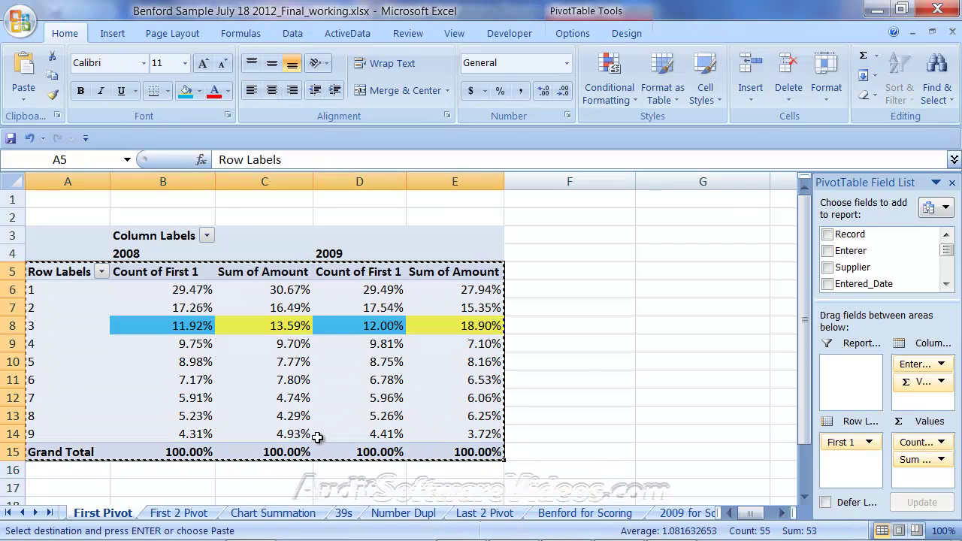
right_click(271, 331)
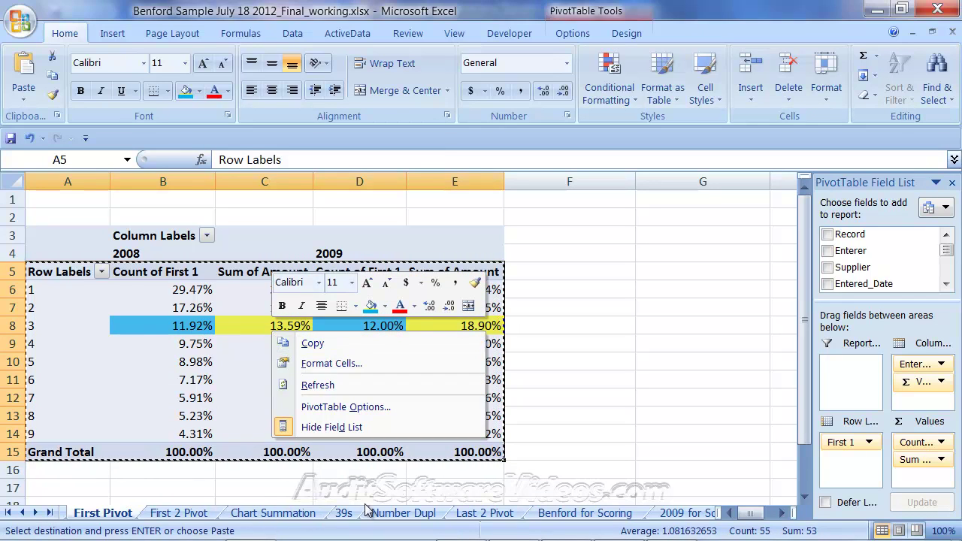
click(578, 516)
click(578, 516)
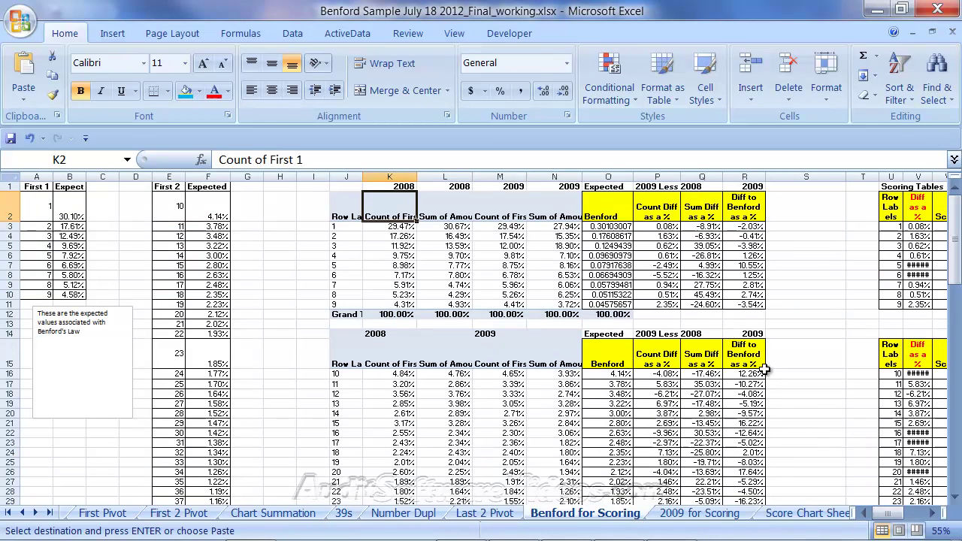
click(350, 187)
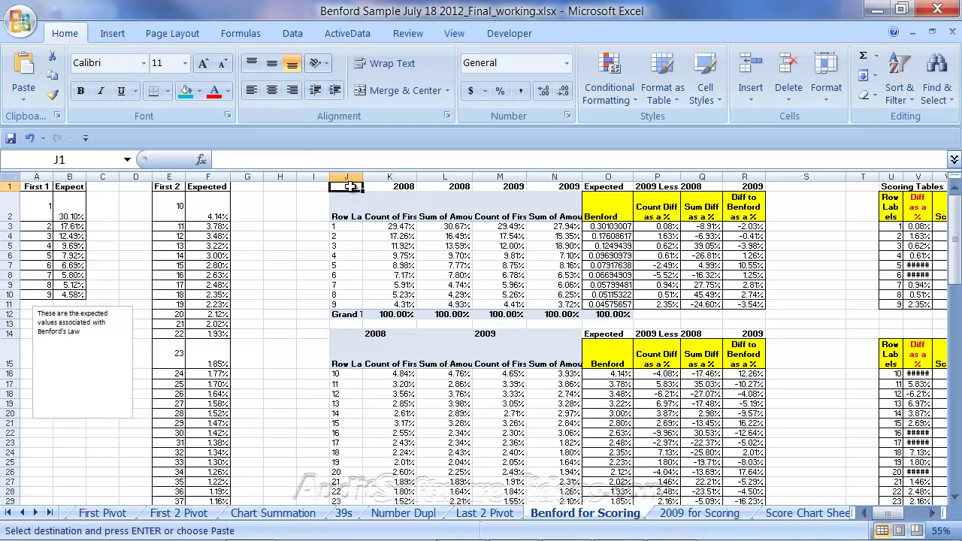
click(796, 213)
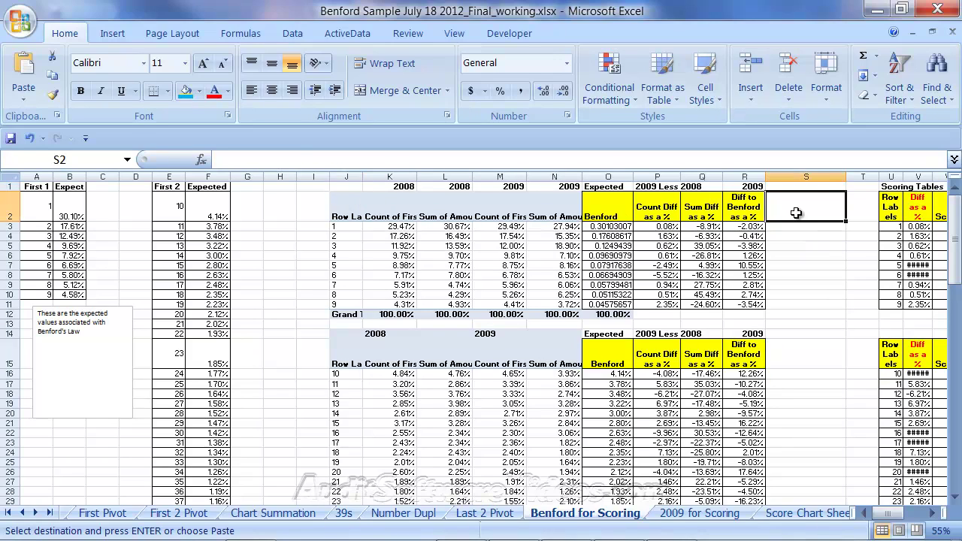
key(Right)
key(Right)
key(Right)
key(Right)
key(Right)
key(Right)
key(Right)
key(Right)
key(Right)
key(Right)
key(Right)
key(Right)
key(Right)
key(Right)
key(Right)
key(Right)
key(Right)
key(Right)
key(Right)
key(Right)
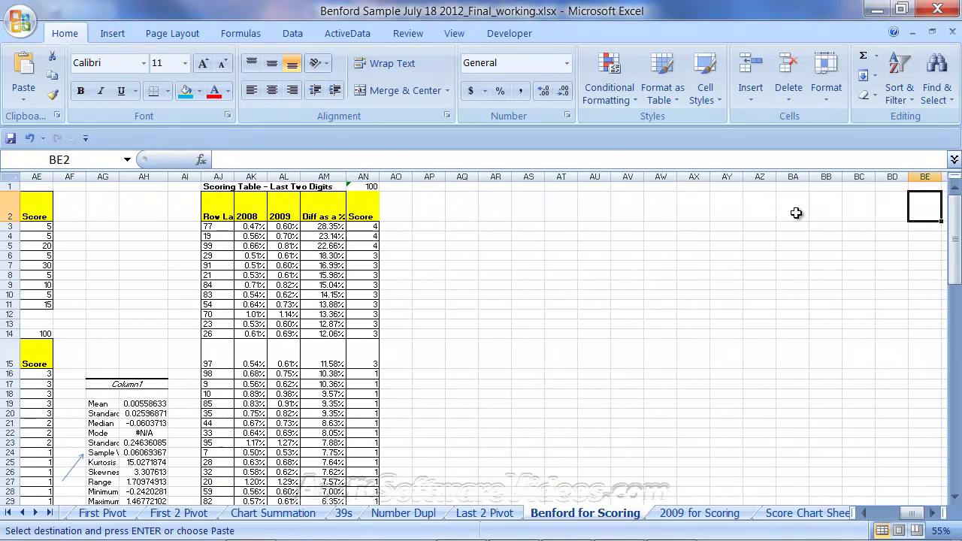
key(Left)
key(Left)
key(Left)
key(Left)
key(Left)
key(Left)
key(Left)
key(ctrl+v)
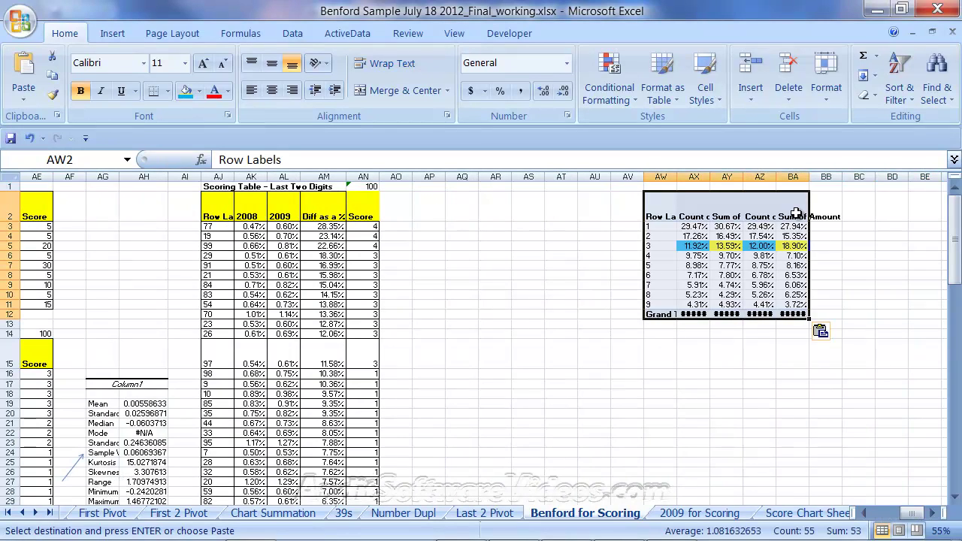
click(700, 246)
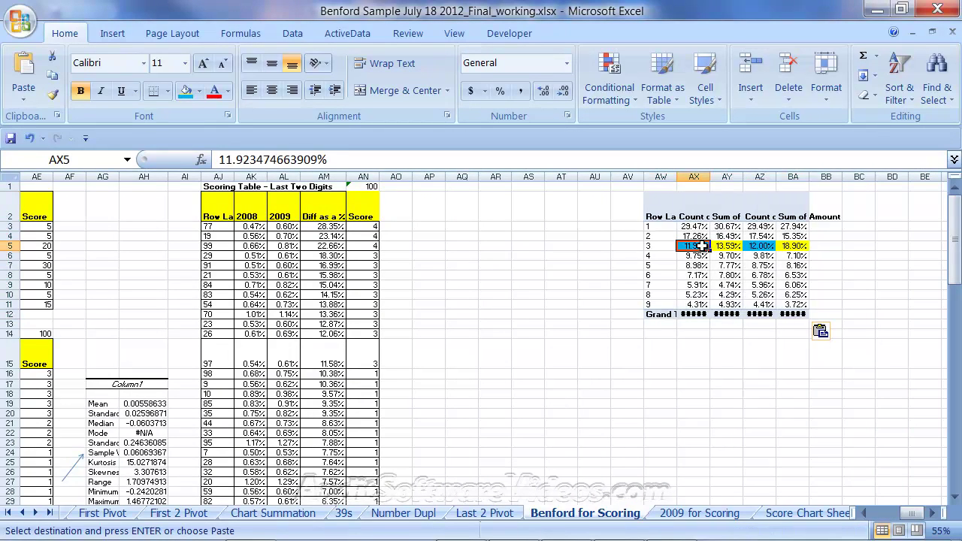
drag(660, 176, 801, 179)
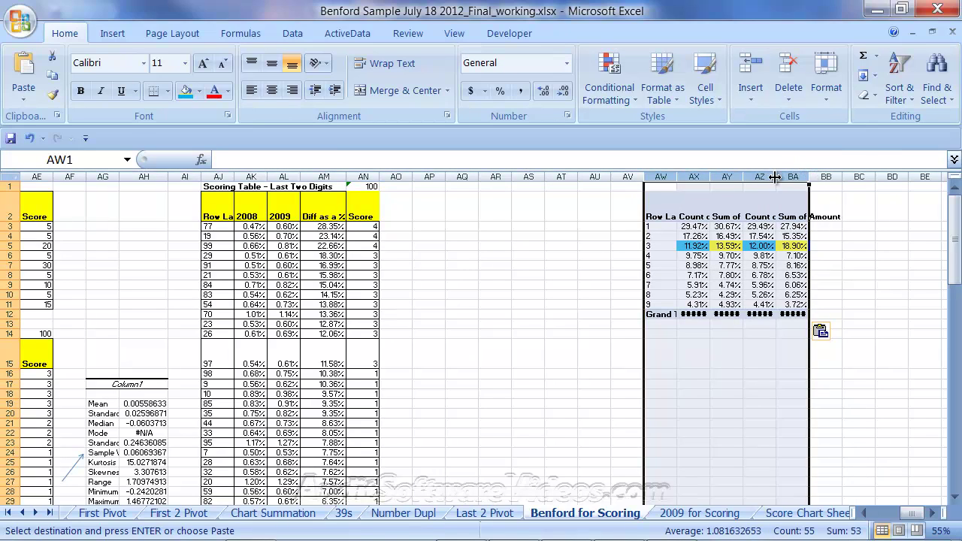
double_click(776, 176)
click(738, 244)
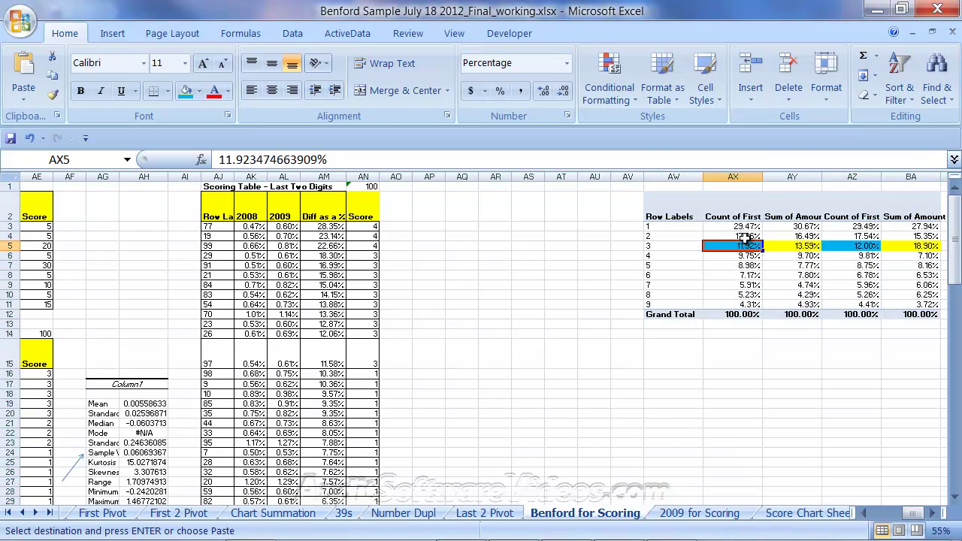
click(683, 216)
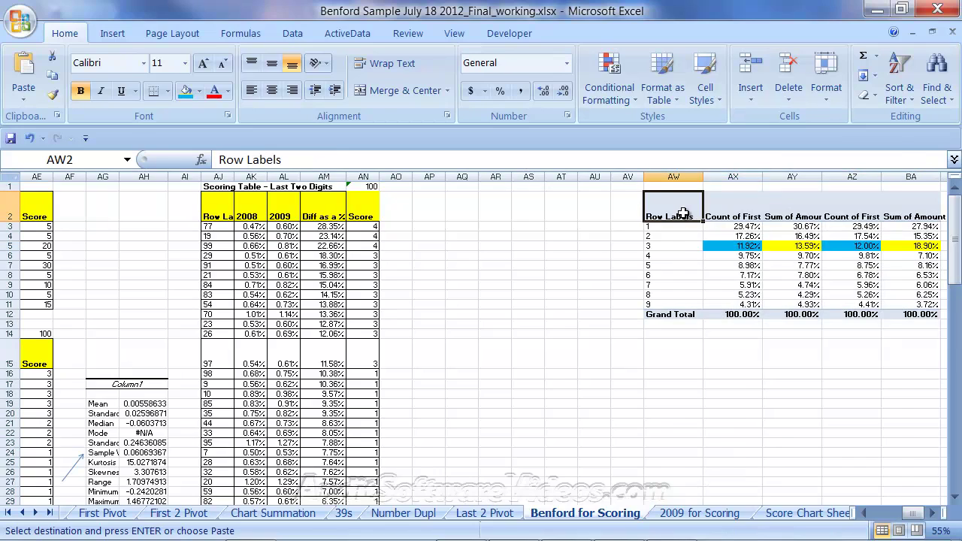
right_click(685, 217)
click(723, 298)
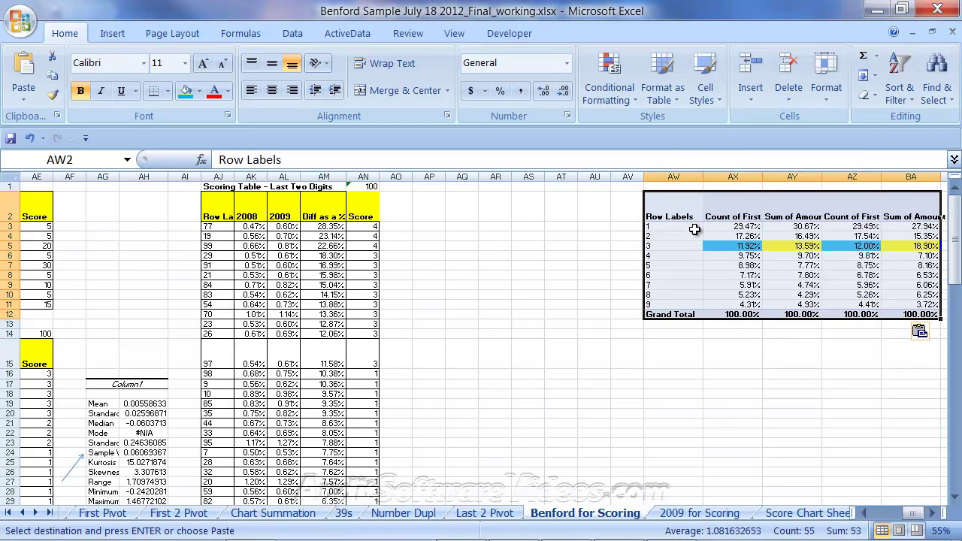
drag(673, 177, 809, 198)
right_click(810, 198)
click(795, 332)
click(604, 356)
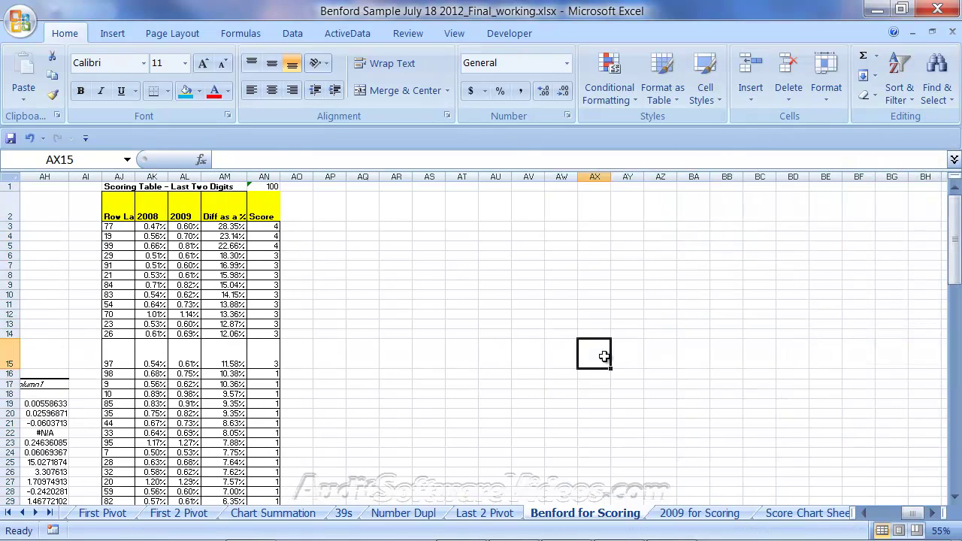
key(Left)
key(Left)
key(Left)
key(Left)
key(Left)
key(Left)
key(Left)
key(Left)
key(Left)
key(Left)
key(Left)
key(Left)
key(Left)
key(Left)
key(Left)
key(Left)
key(Left)
key(Left)
key(Left)
key(Left)
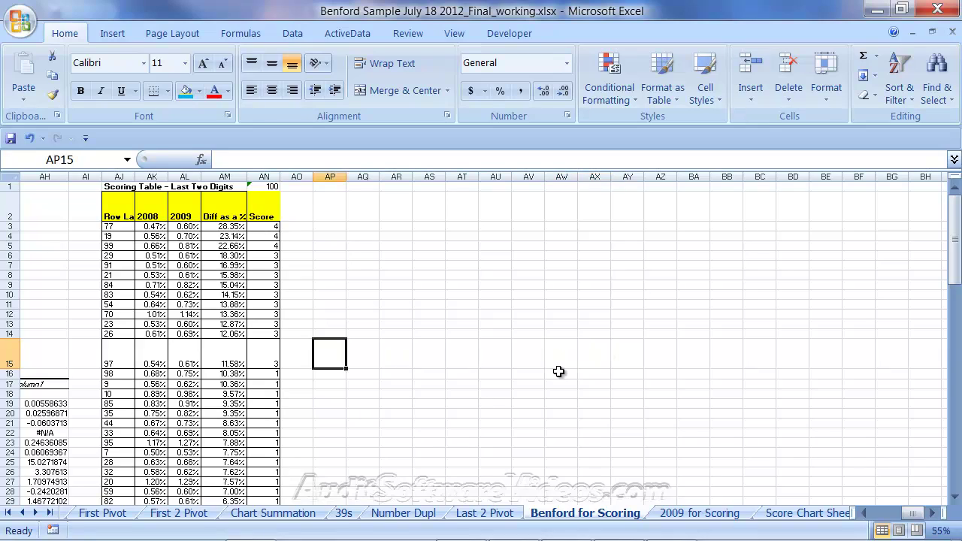
key(Left)
key(Left)
key(Left)
key(Left)
key(Left)
key(Left)
key(Left)
key(Left)
key(Left)
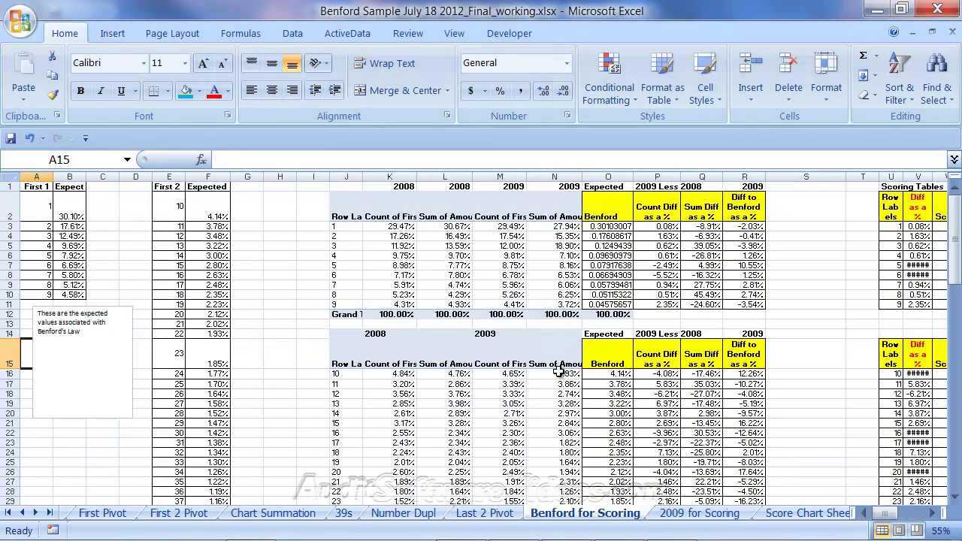
drag(342, 214, 538, 315)
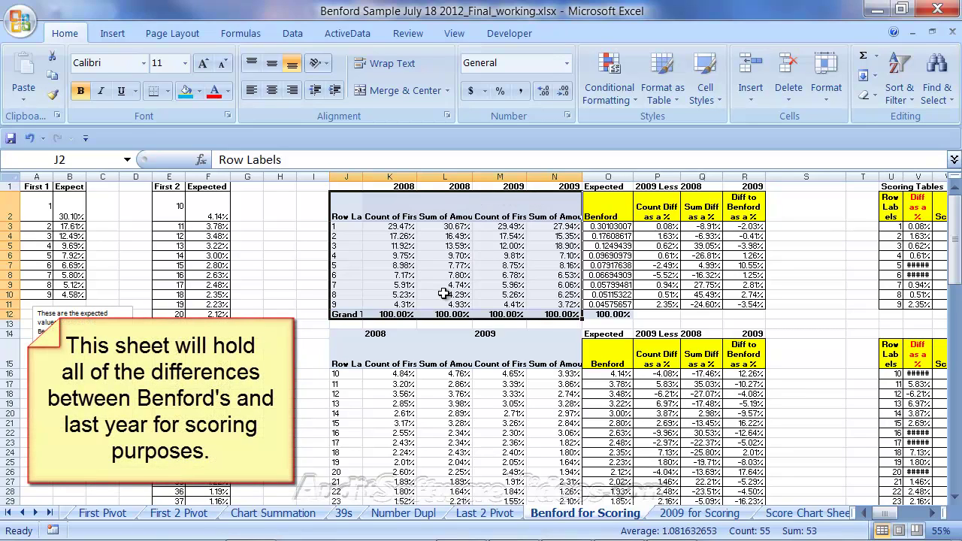
click(343, 353)
drag(342, 353, 540, 385)
scroll(550, 400, down, 8)
scroll(551, 400, up, 6)
click(826, 343)
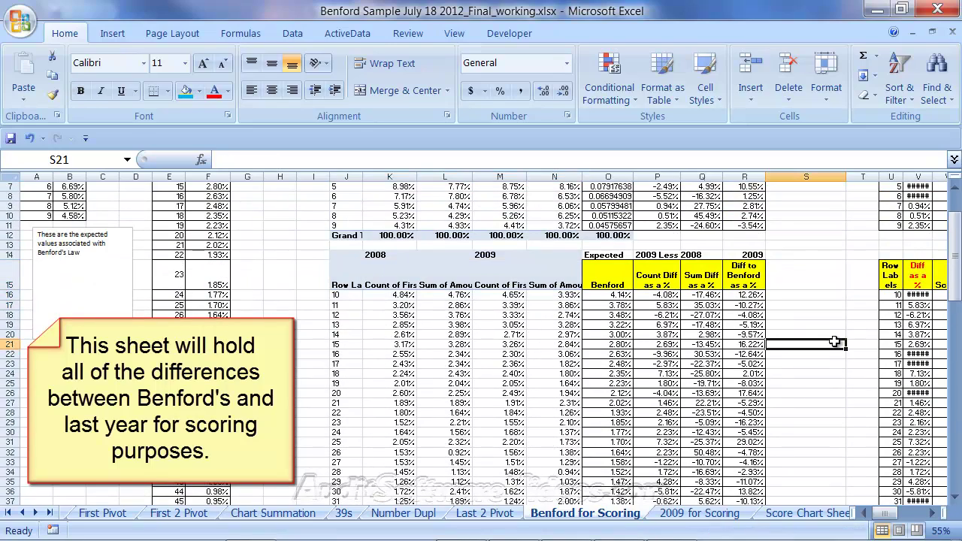
key(Up)
key(Up)
key(Up)
key(Up)
key(Up)
key(Up)
key(Up)
key(Up)
key(Up)
key(Up)
key(Up)
key(Up)
key(Up)
key(Up)
key(Up)
key(Up)
key(Up)
key(Up)
key(Up)
key(Up)
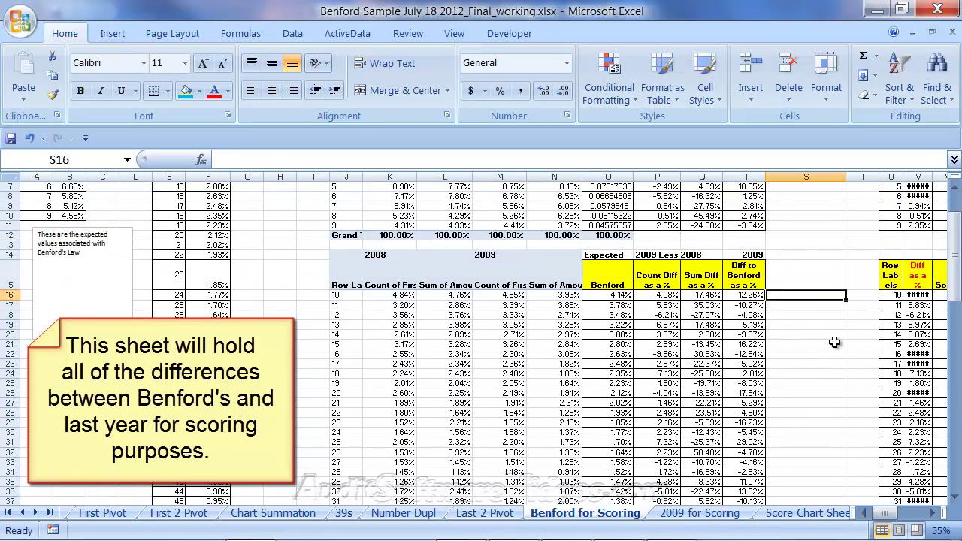
key(Right)
key(Right)
key(Right)
key(Right)
key(Right)
key(Right)
key(Right)
key(Right)
key(Right)
key(Right)
key(Right)
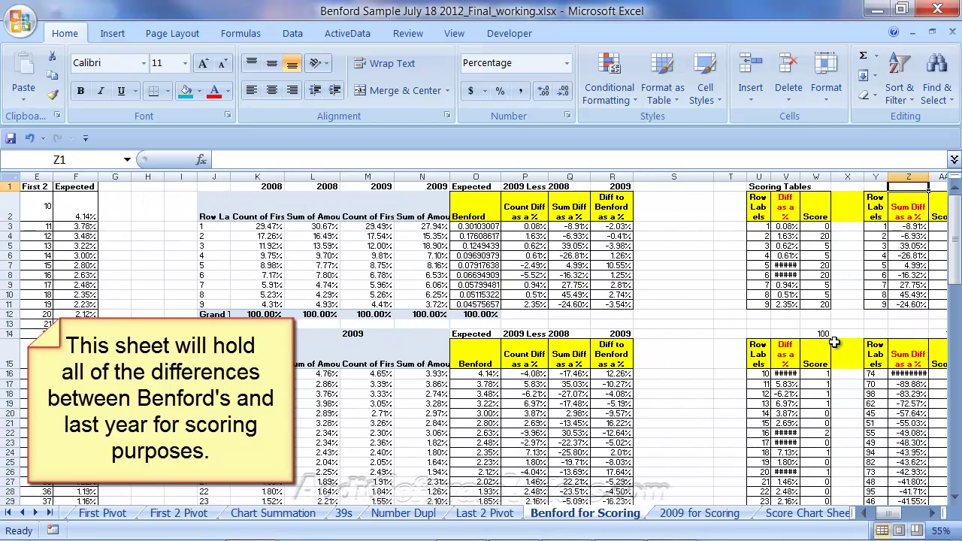
key(Right)
key(Right)
key(Right)
key(Right)
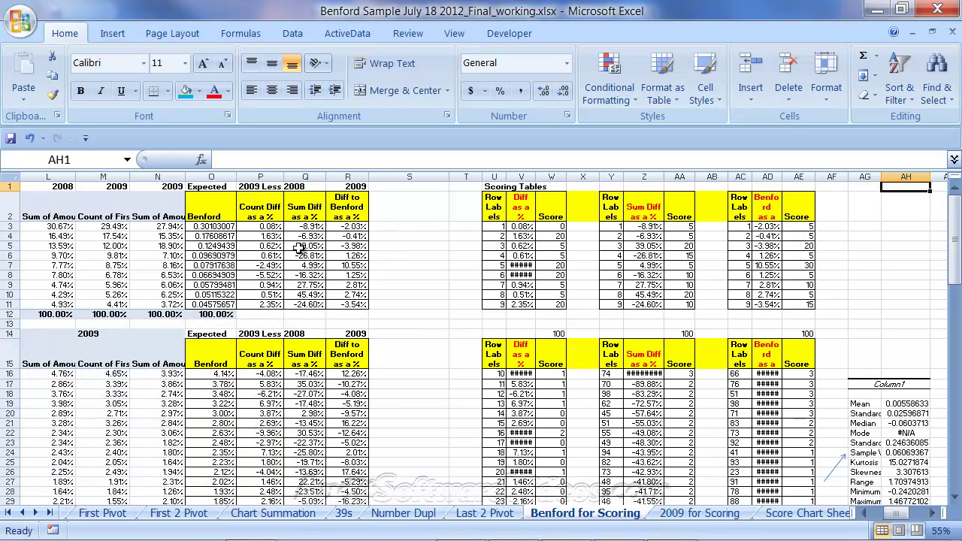
click(139, 237)
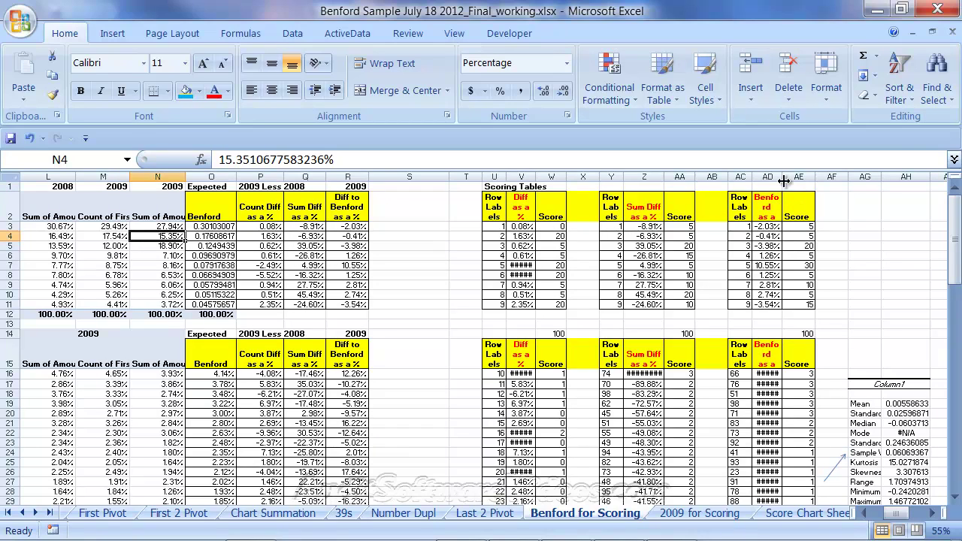
drag(783, 180, 805, 178)
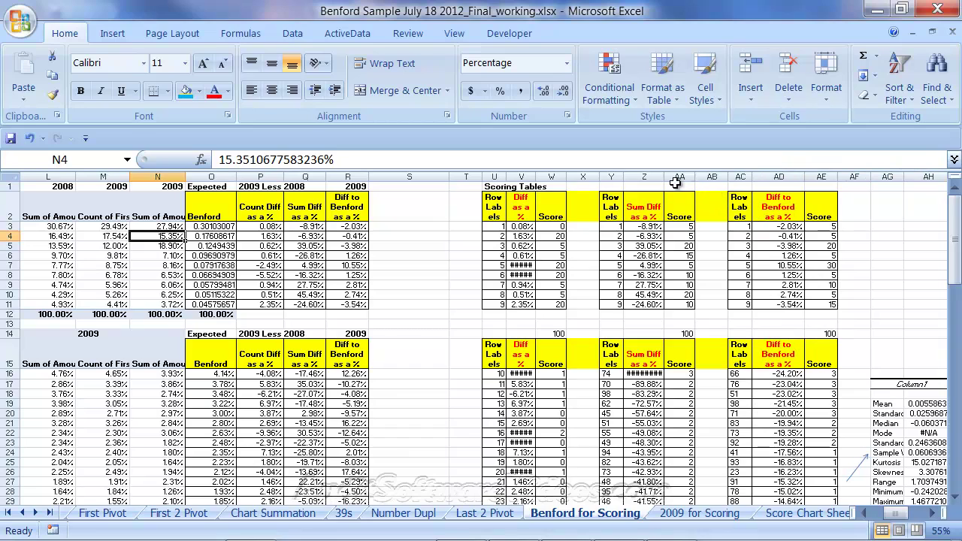
drag(672, 177, 682, 177)
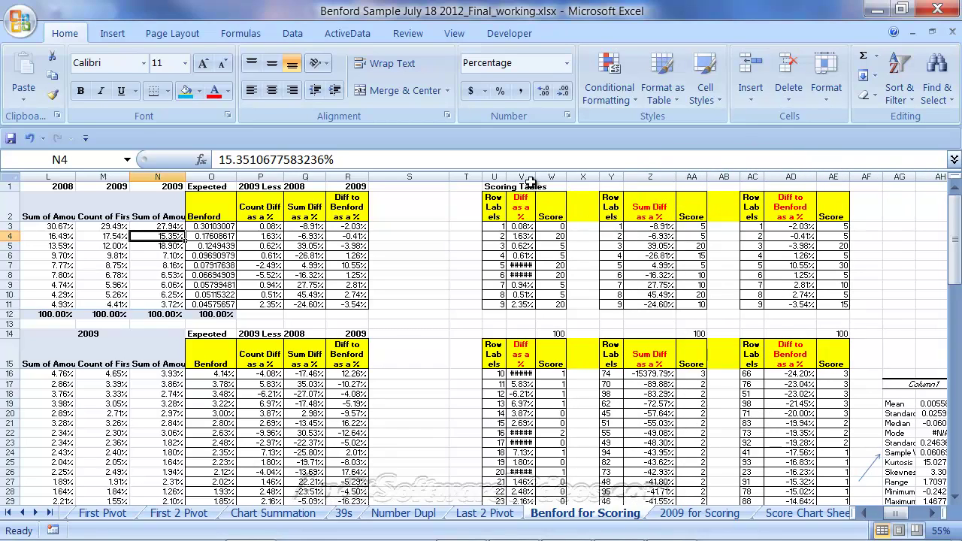
drag(532, 176, 542, 177)
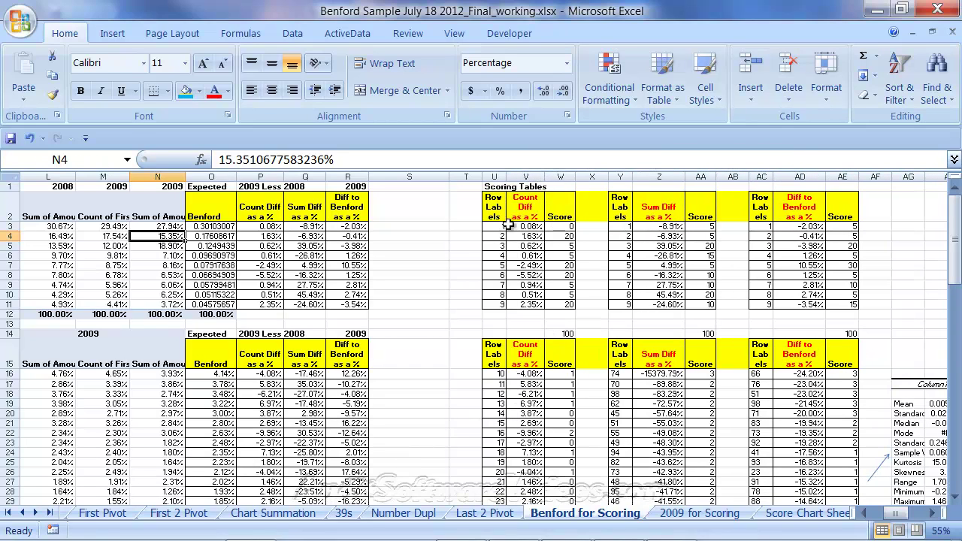
click(268, 266)
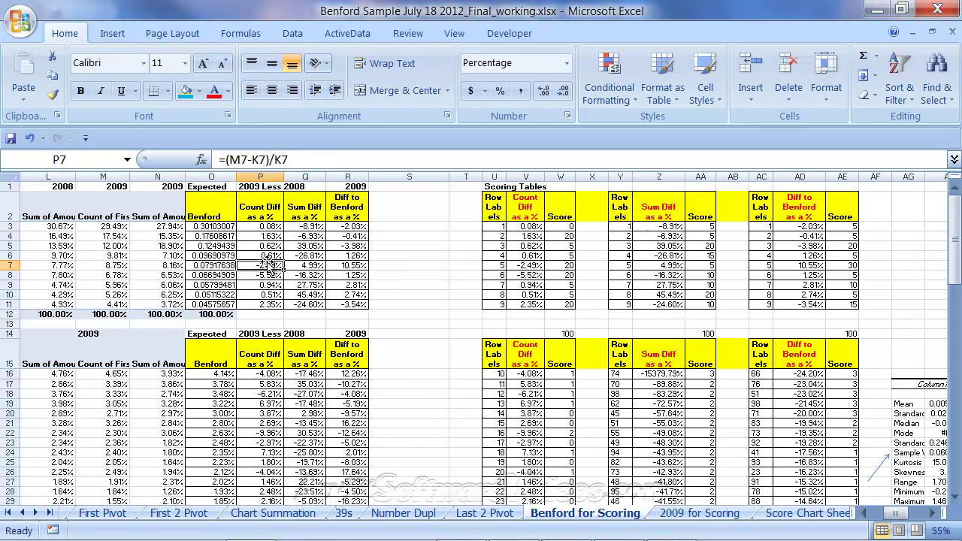
key(Left)
key(Left)
key(Left)
key(Left)
key(Left)
key(Left)
key(Left)
key(Left)
key(Left)
key(Left)
key(Left)
key(Left)
key(Left)
key(Left)
key(Left)
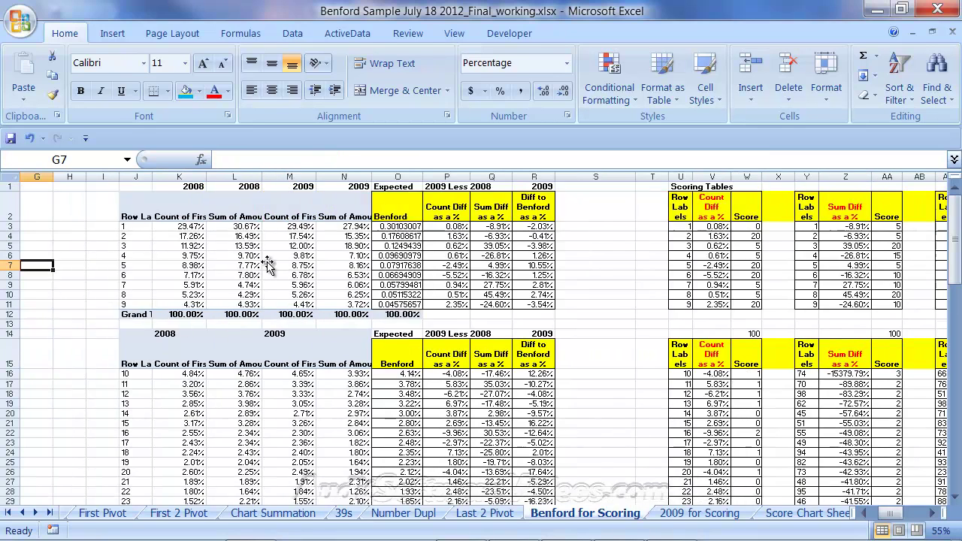
click(687, 513)
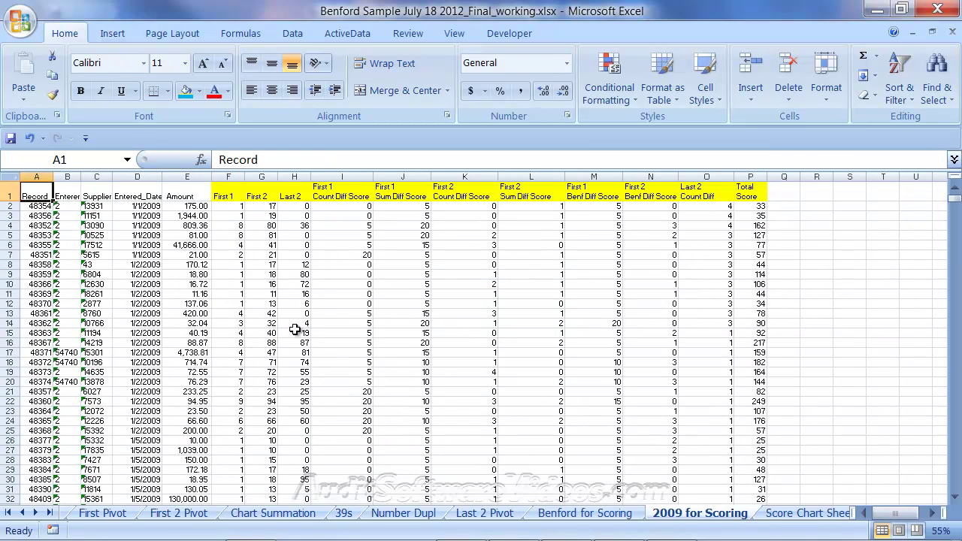
click(41, 206)
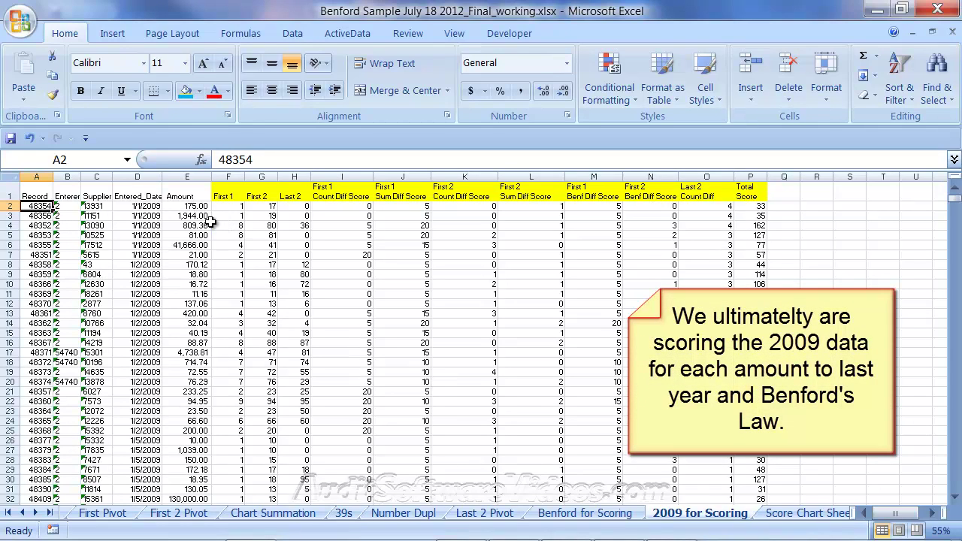
key(End)
key(Down)
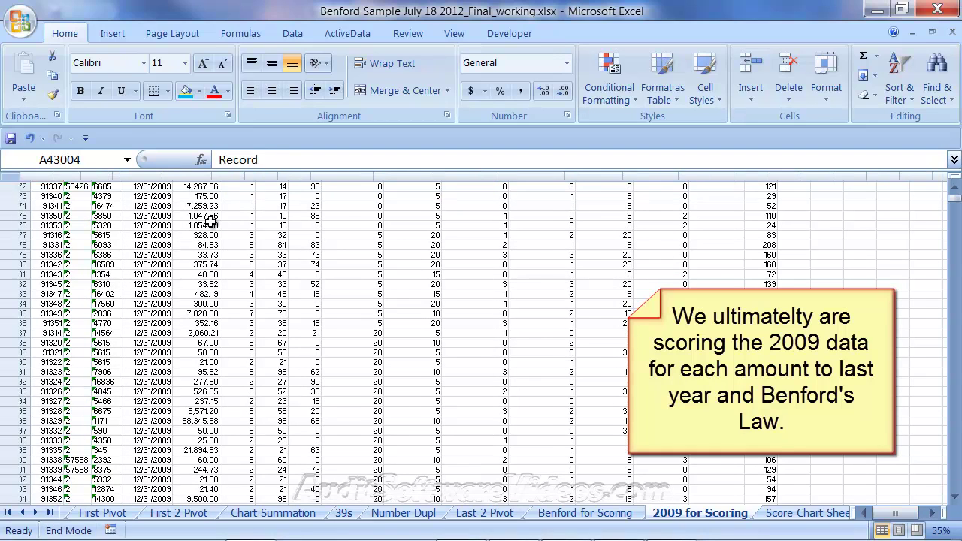
key(ctrl+Home)
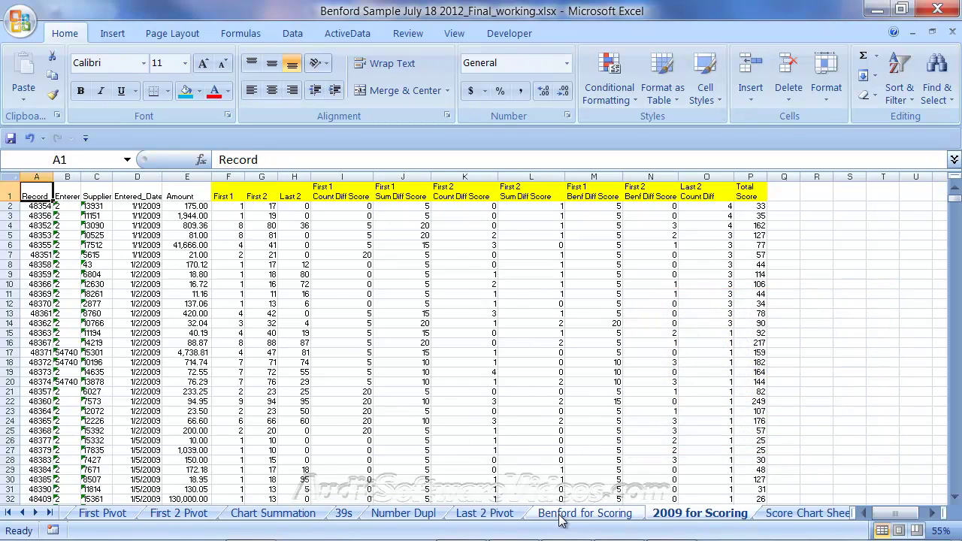
click(585, 513)
click(674, 517)
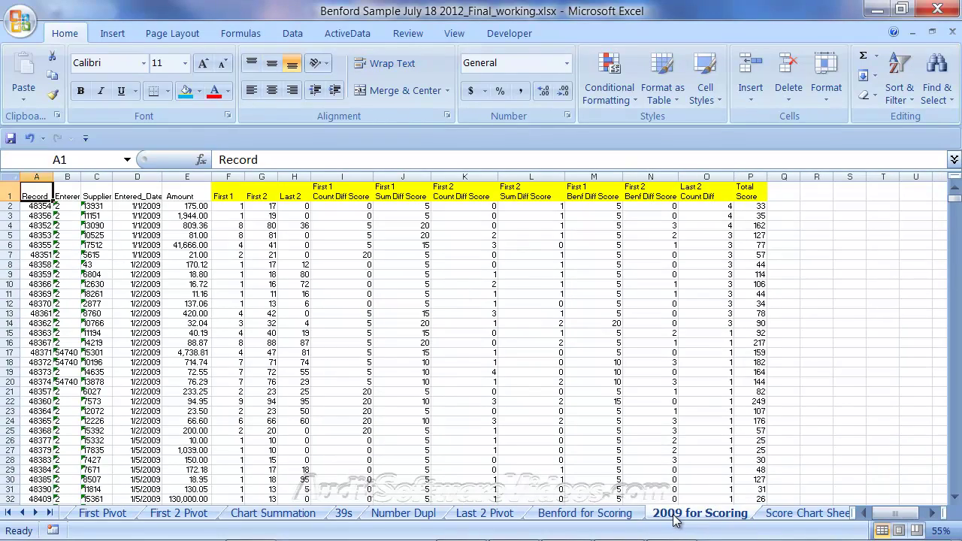
click(337, 207)
click(477, 222)
click(593, 216)
click(650, 224)
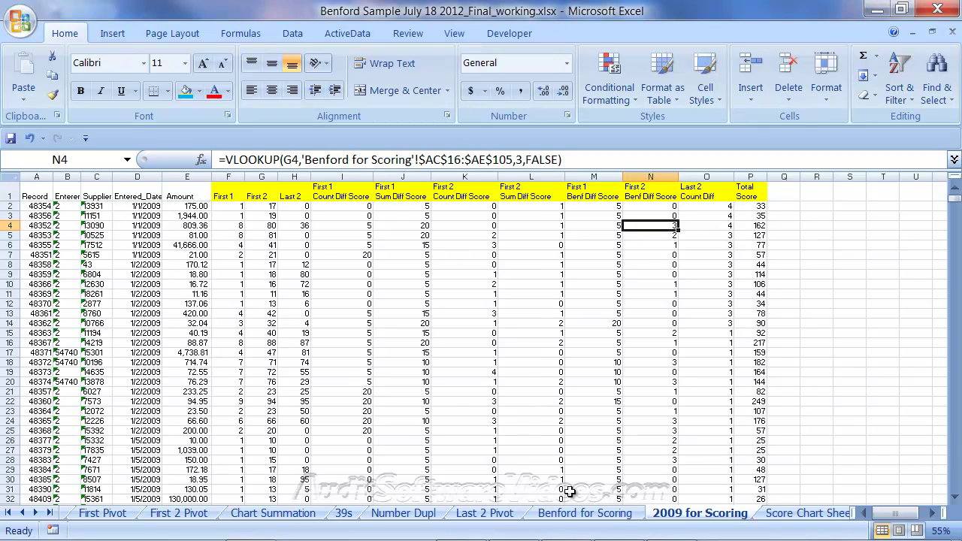
click(584, 512)
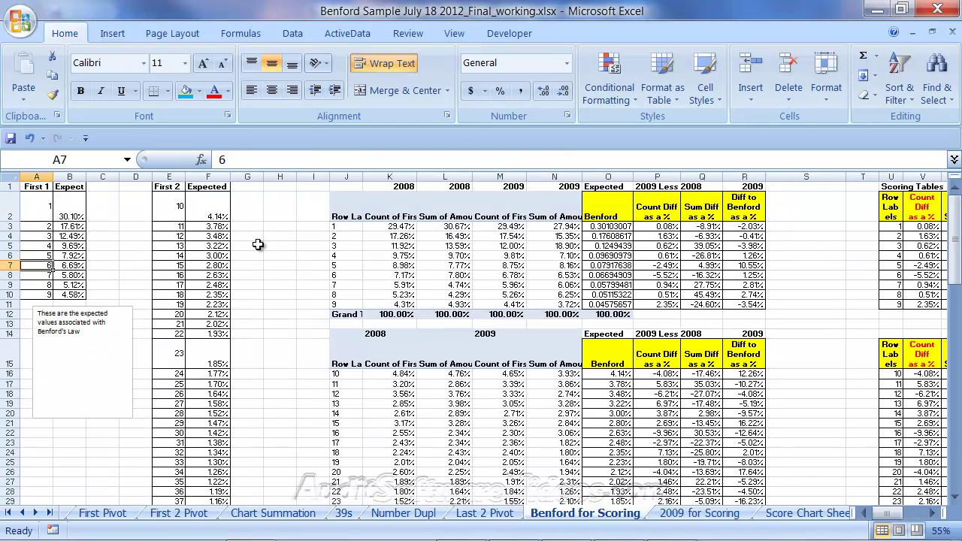
drag(337, 208, 360, 217)
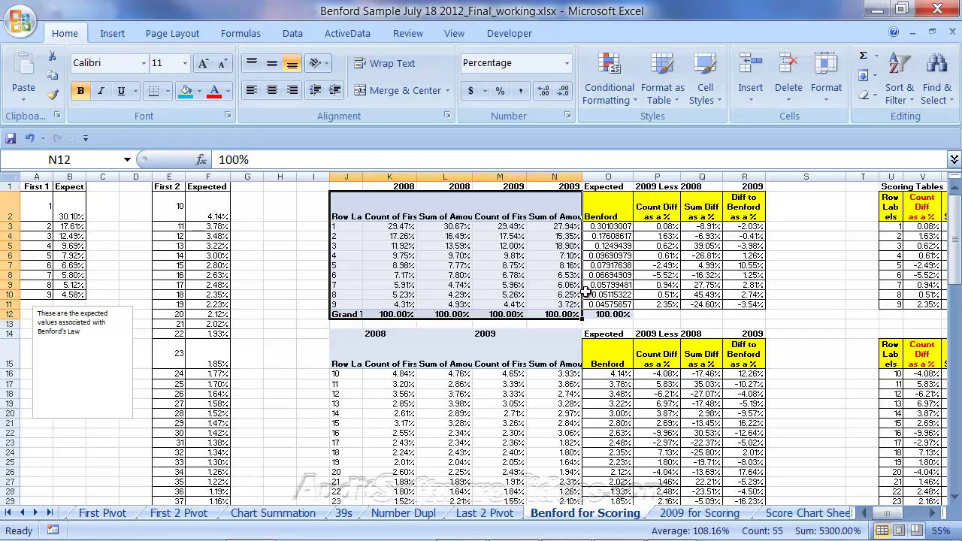
click(609, 235)
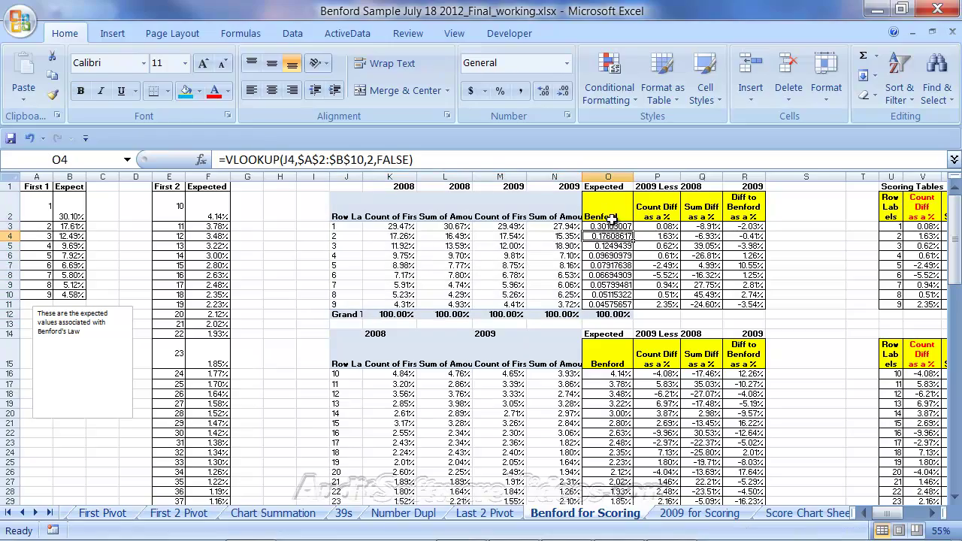
click(614, 219)
click(612, 226)
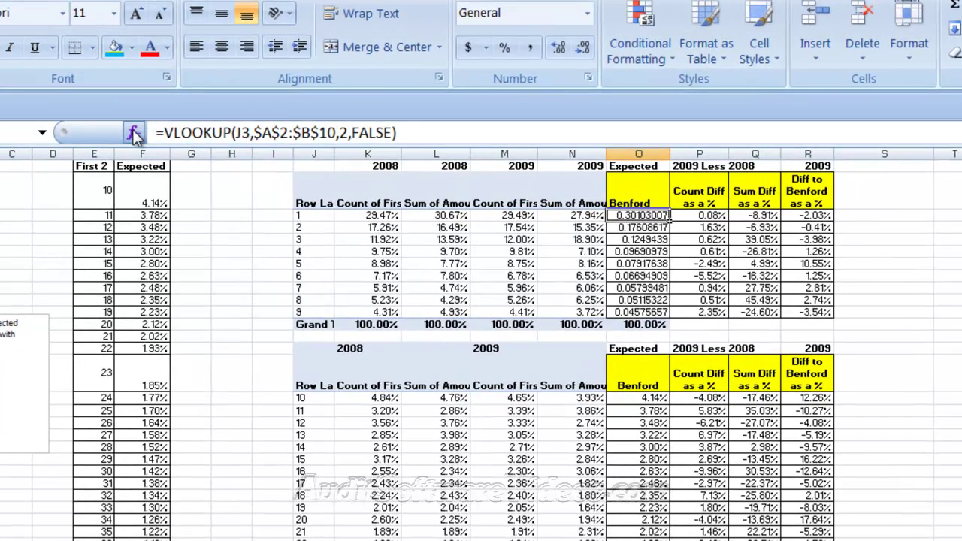
Step: Open the Function Arguments for the O3 VLOOKUP formula
click(133, 135)
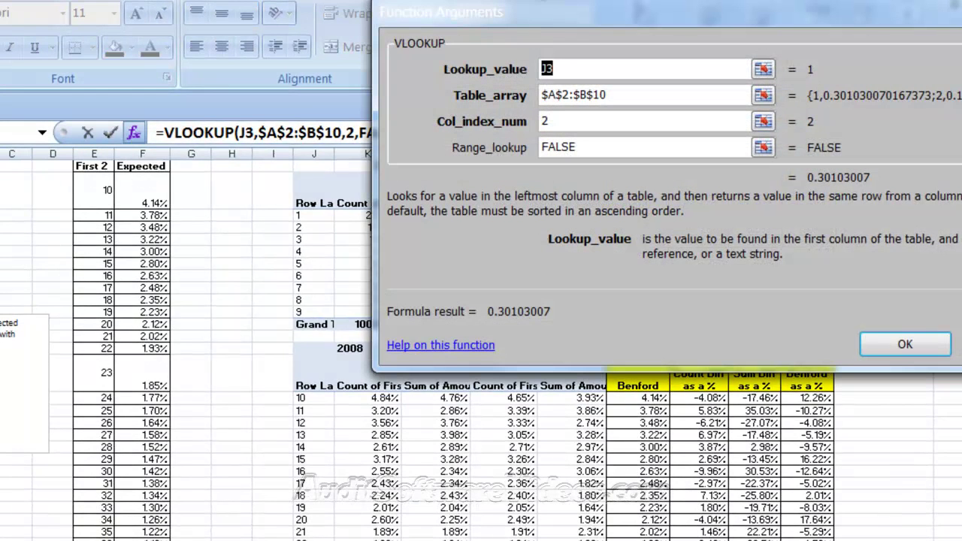
drag(565, 19, 817, 73)
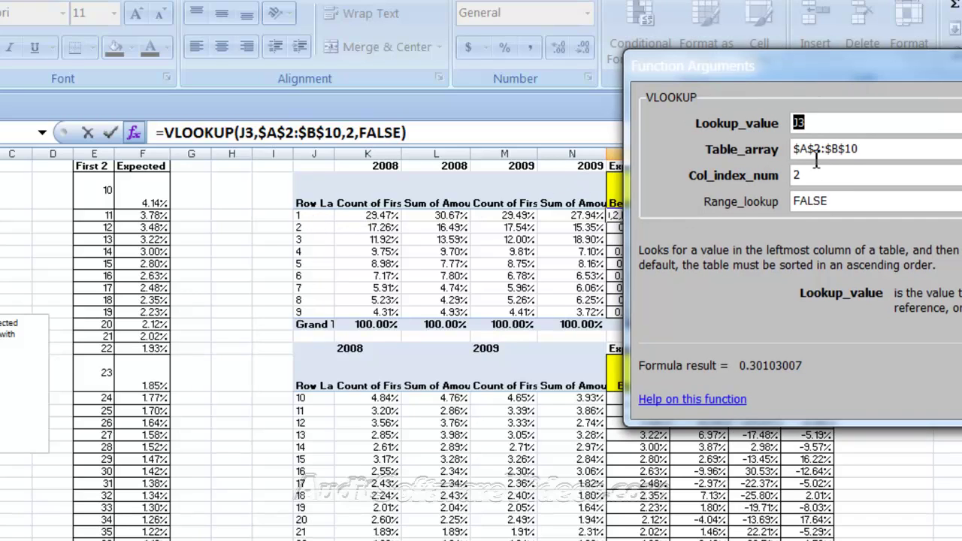
drag(834, 98, 635, 133)
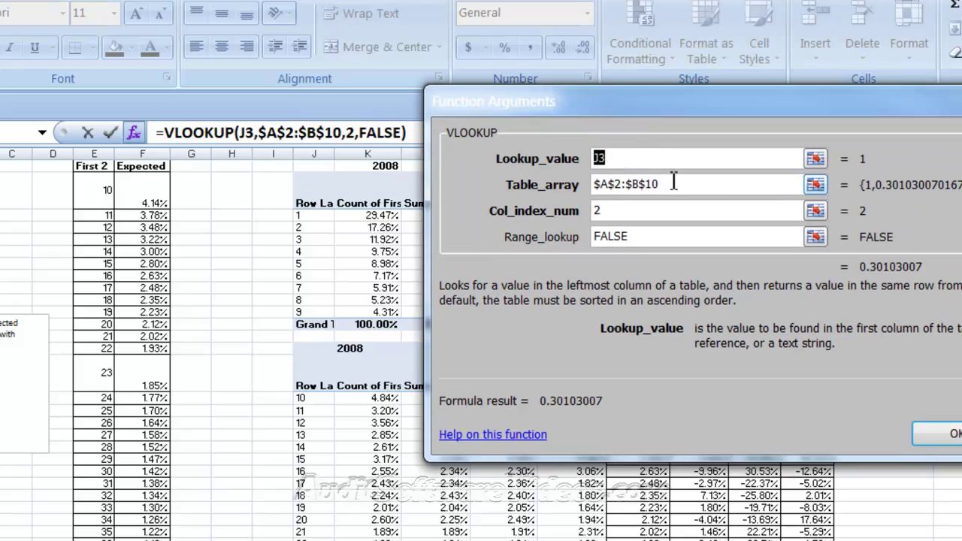
Step: Replace the Table_array argument with the absolute range $A$2:$B$10
click(637, 193)
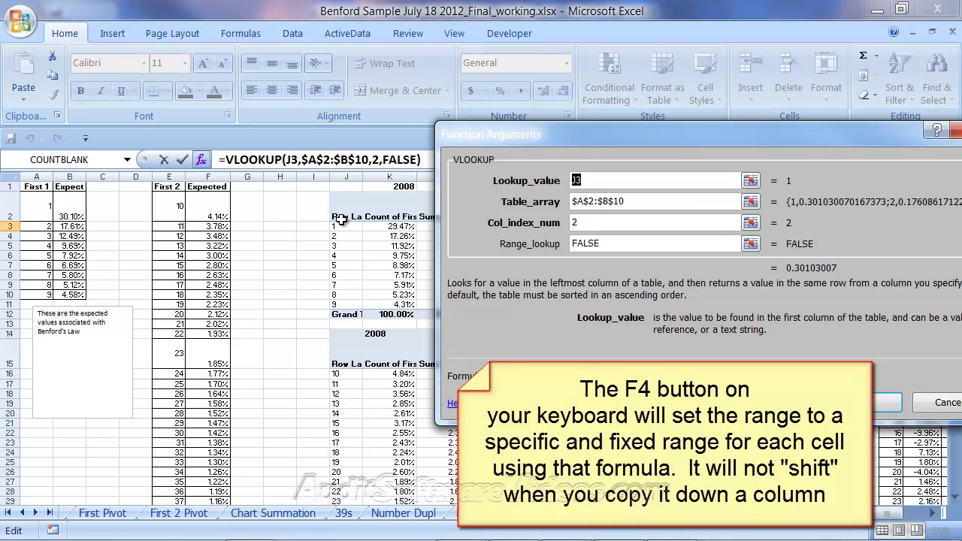
click(636, 205)
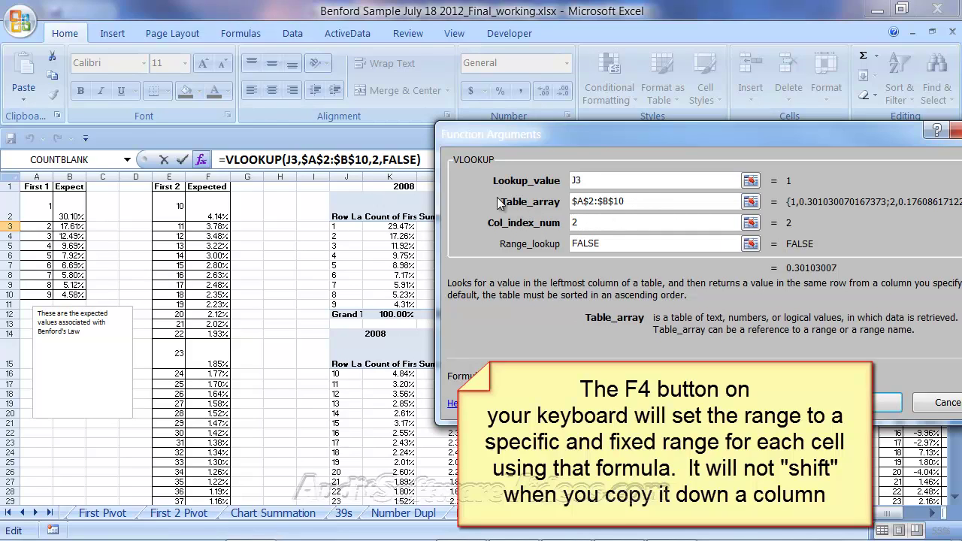
click(752, 200)
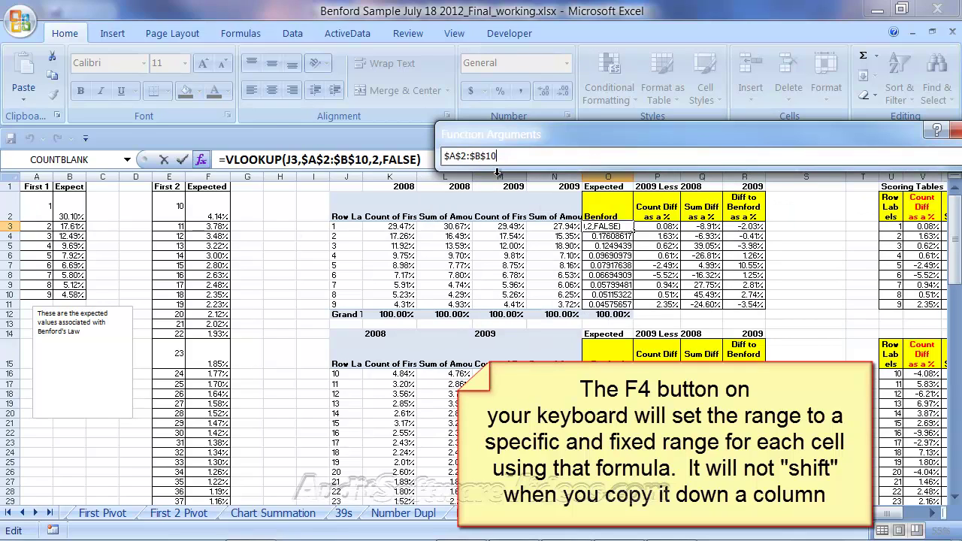
drag(34, 206, 72, 296)
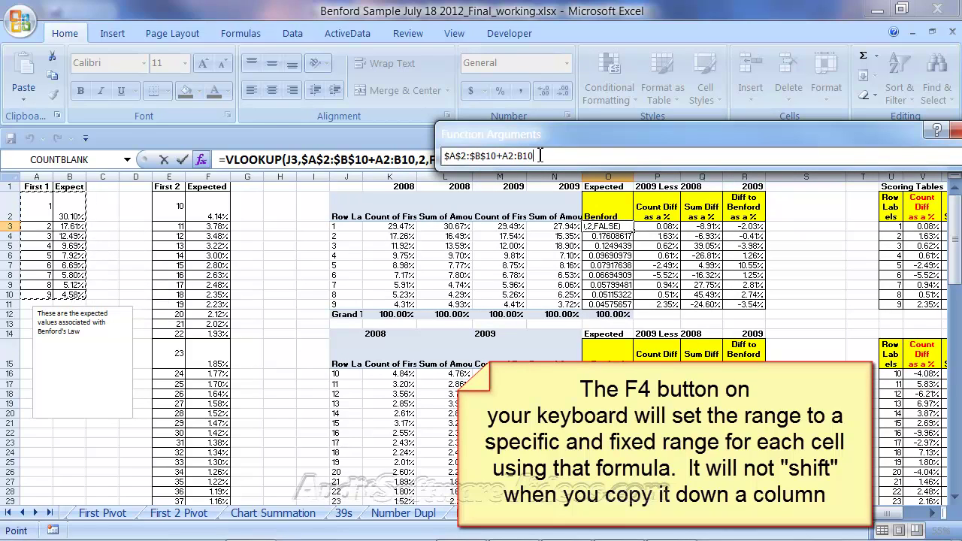
key(shift+Home)
key(Delete)
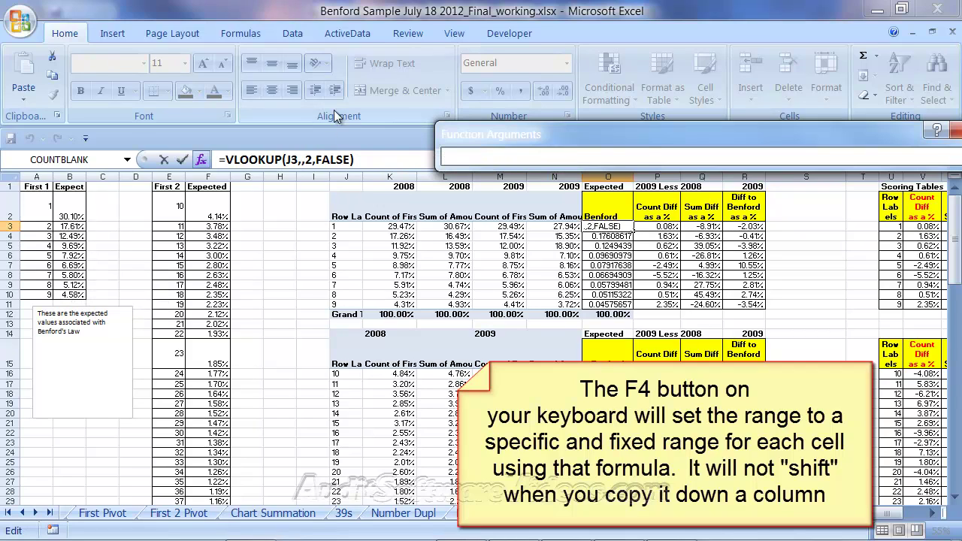
drag(37, 207, 69, 294)
key(F4)
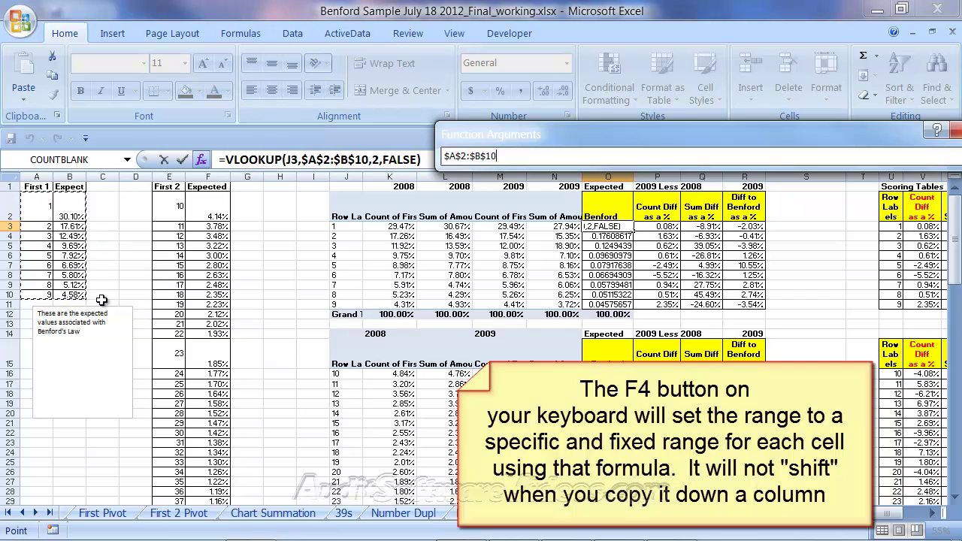
key(Return)
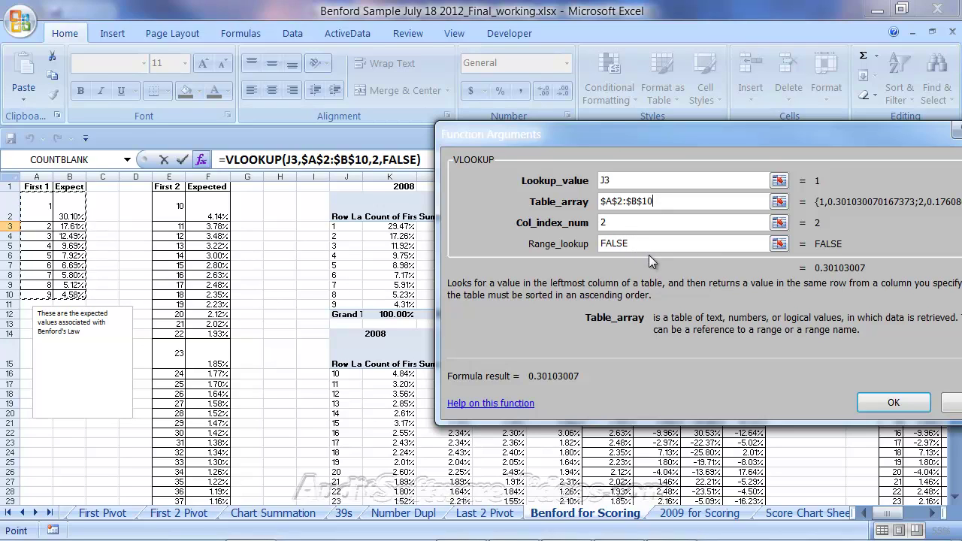
Step: Read the Lookup_value, Table_array, Col_index_num and Range_lookup descriptions, then confirm the VLOOKUP
click(661, 244)
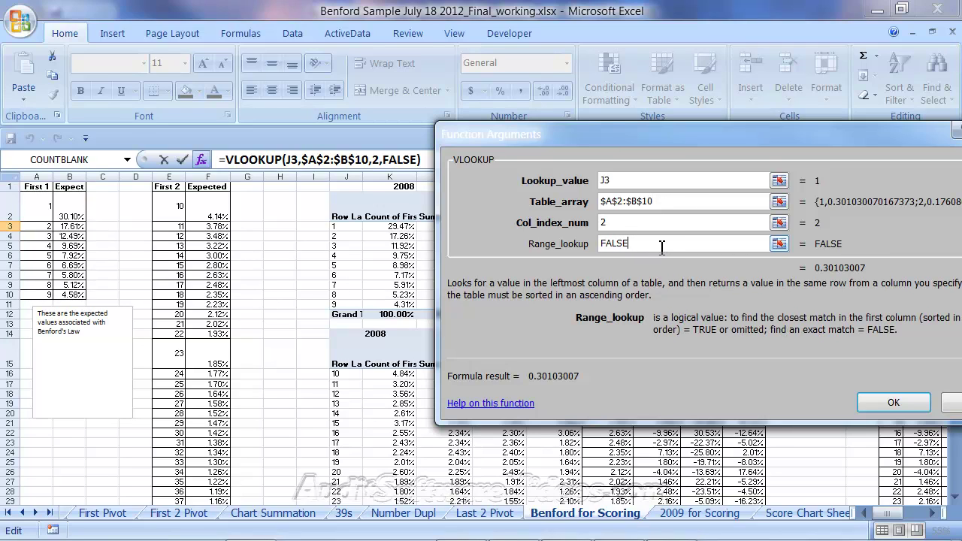
click(655, 222)
click(668, 201)
click(667, 181)
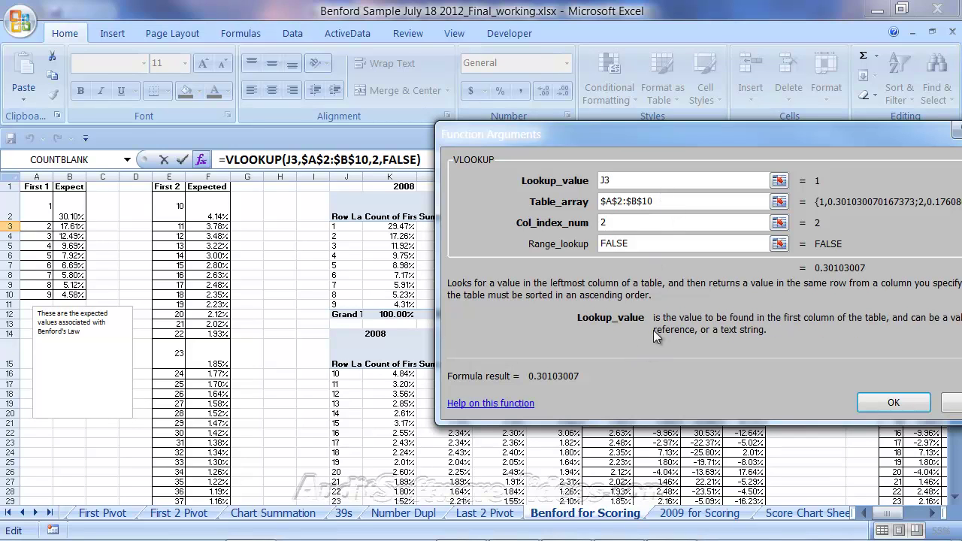
click(671, 201)
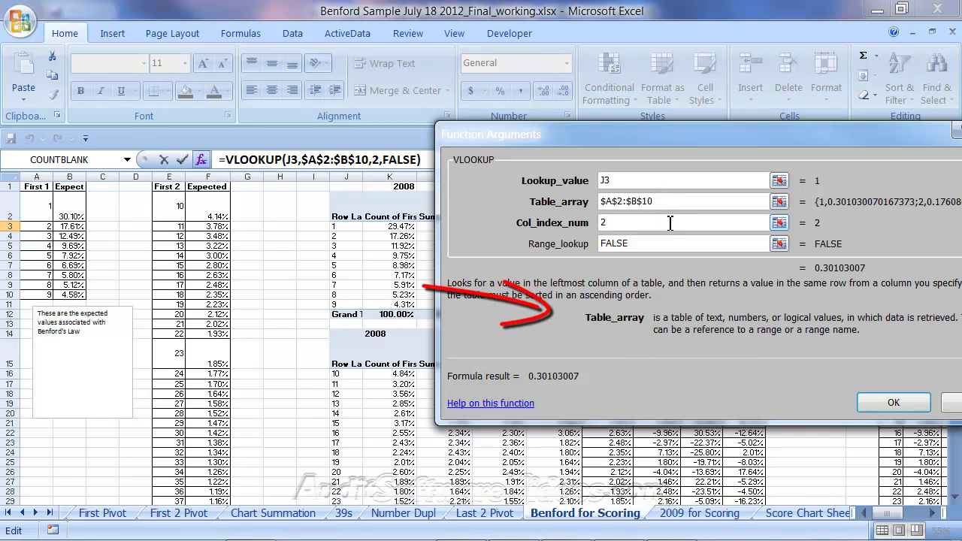
click(668, 224)
click(661, 248)
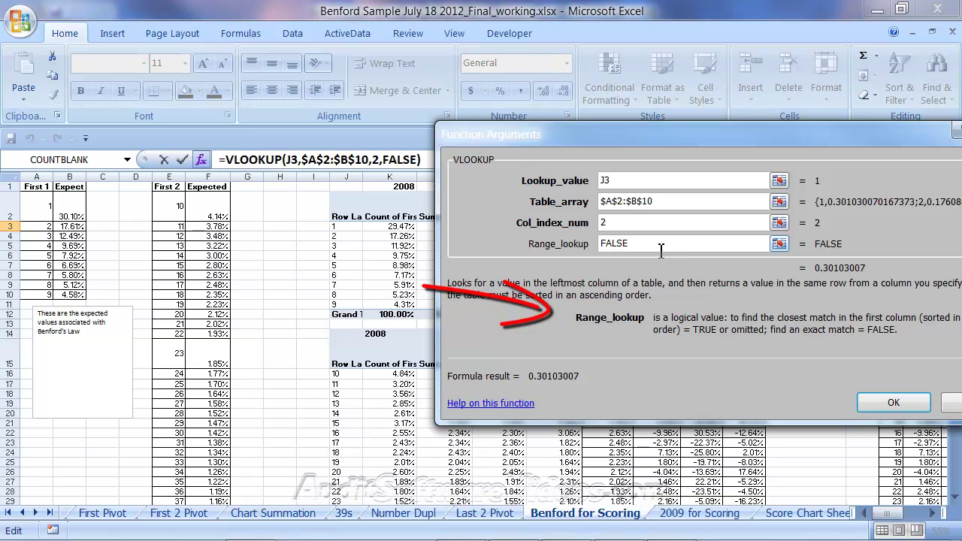
click(951, 416)
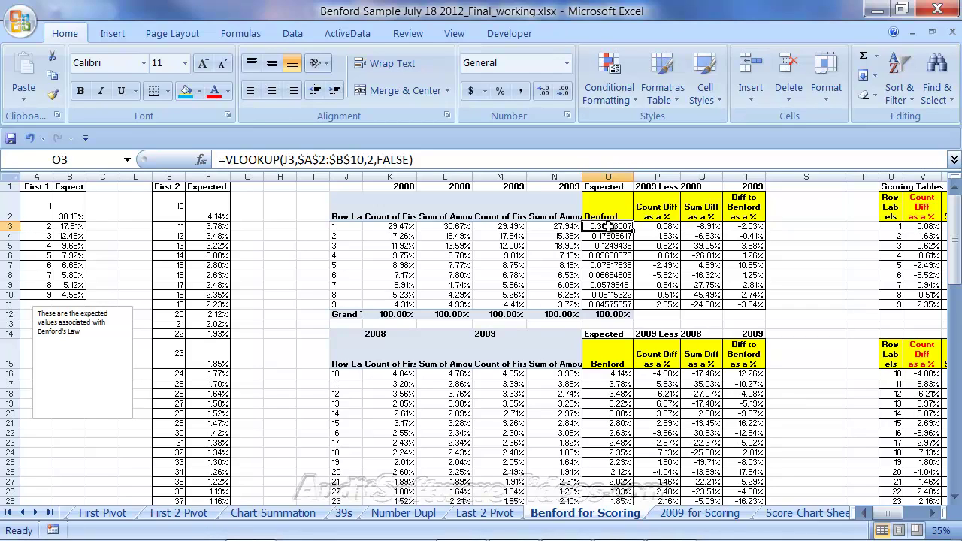
drag(608, 226, 615, 301)
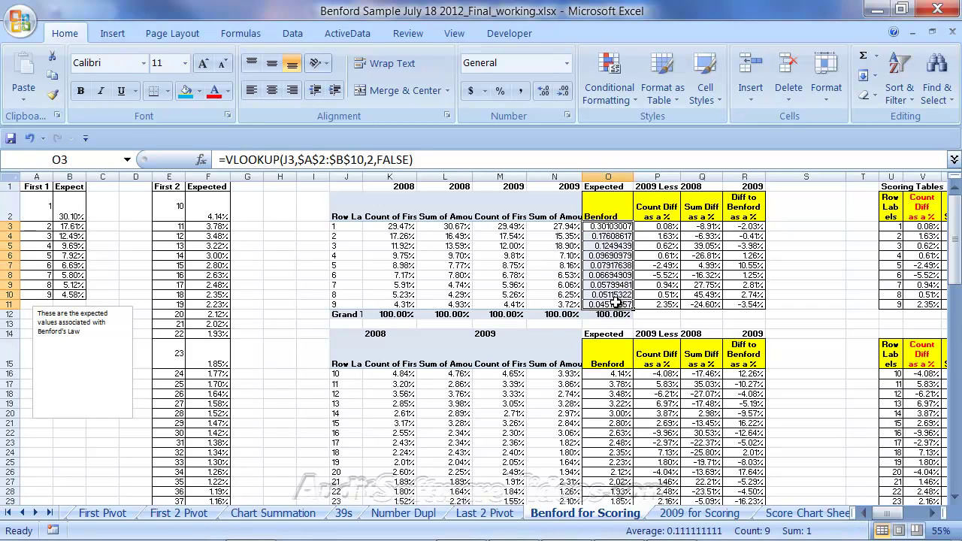
click(500, 91)
click(543, 91)
click(543, 90)
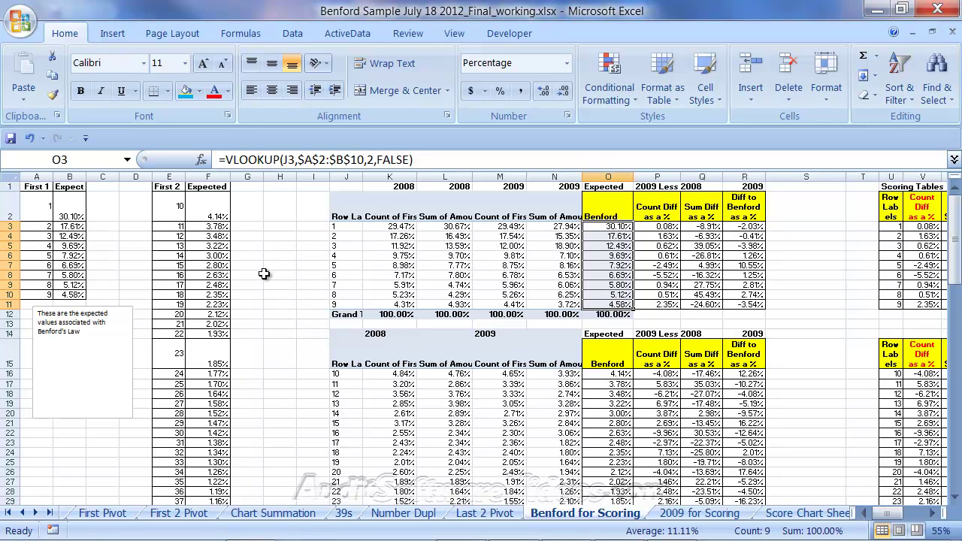
click(216, 216)
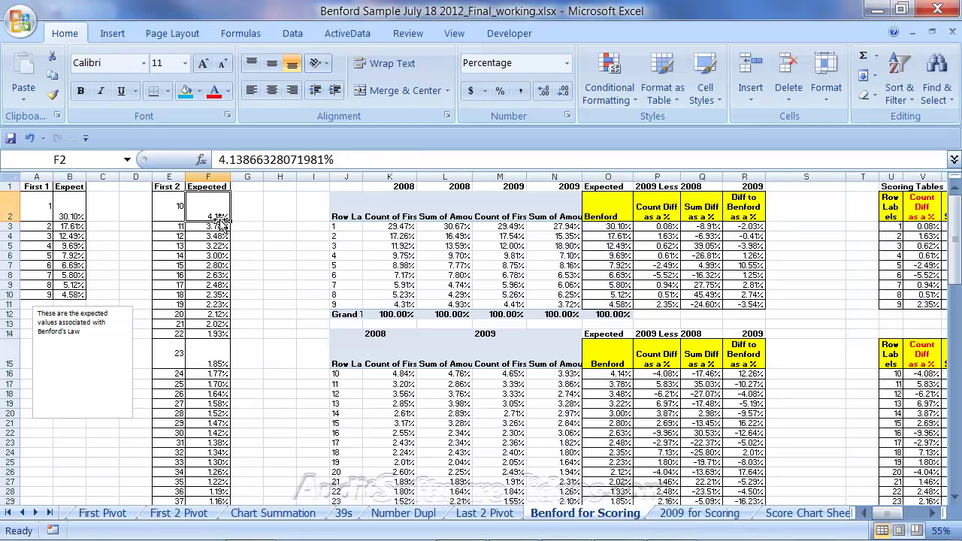
click(617, 374)
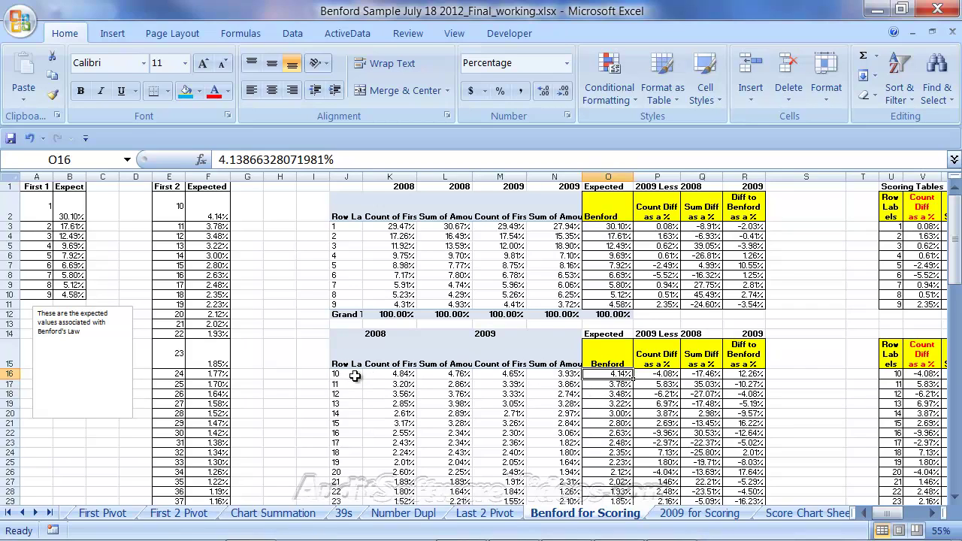
click(661, 227)
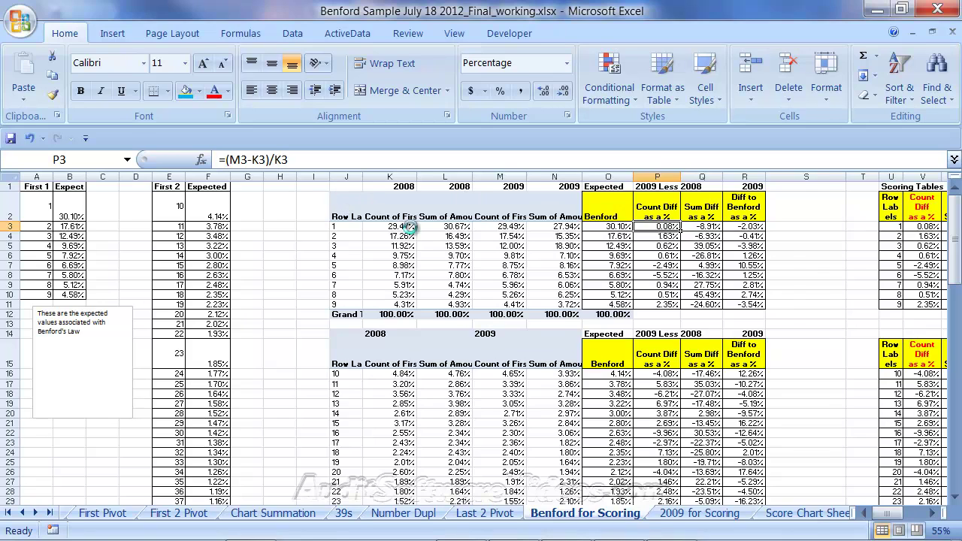
scroll(406, 229, up, 3)
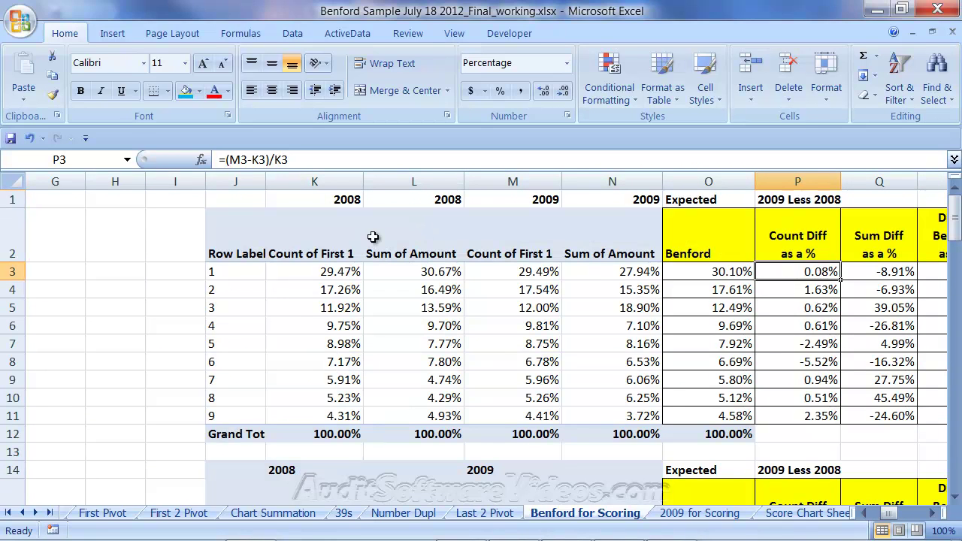
click(248, 227)
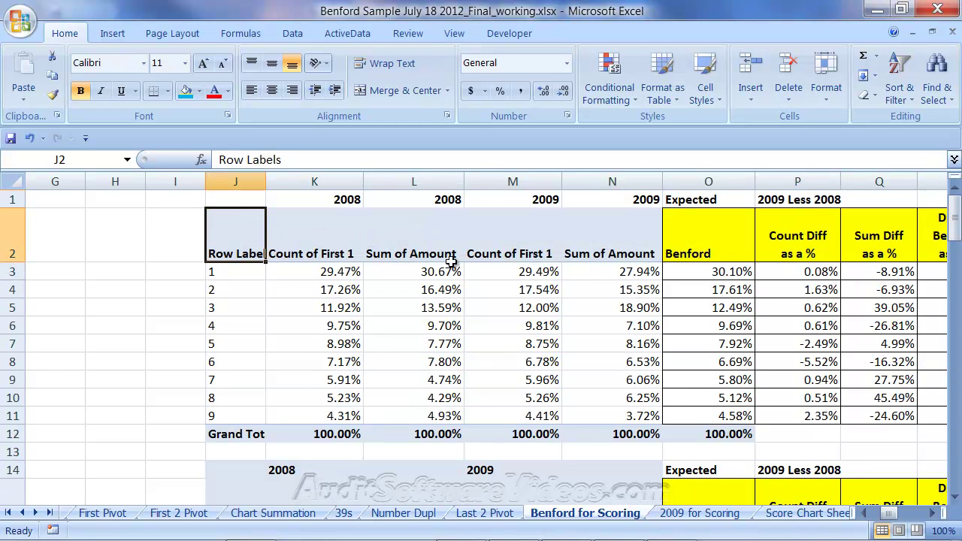
click(932, 513)
click(932, 512)
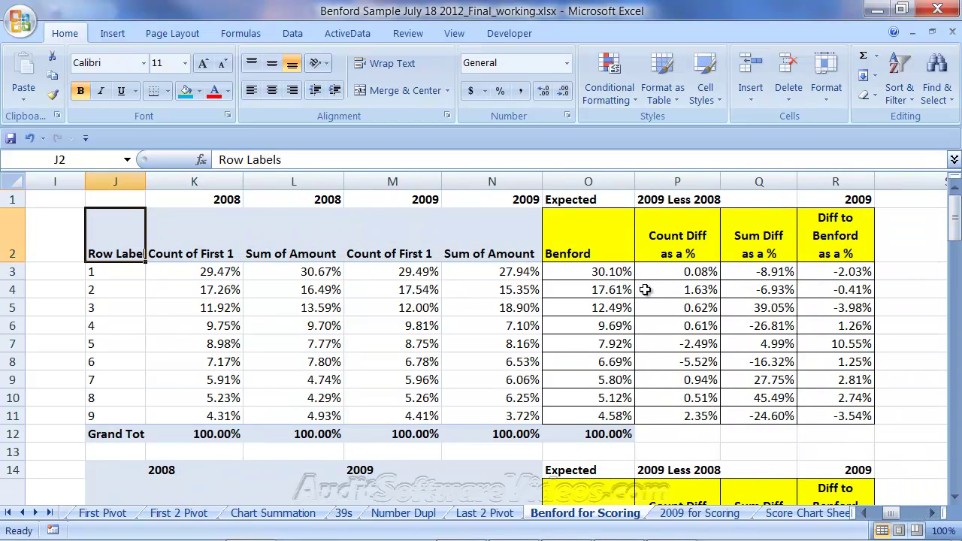
click(616, 270)
drag(616, 270, 618, 417)
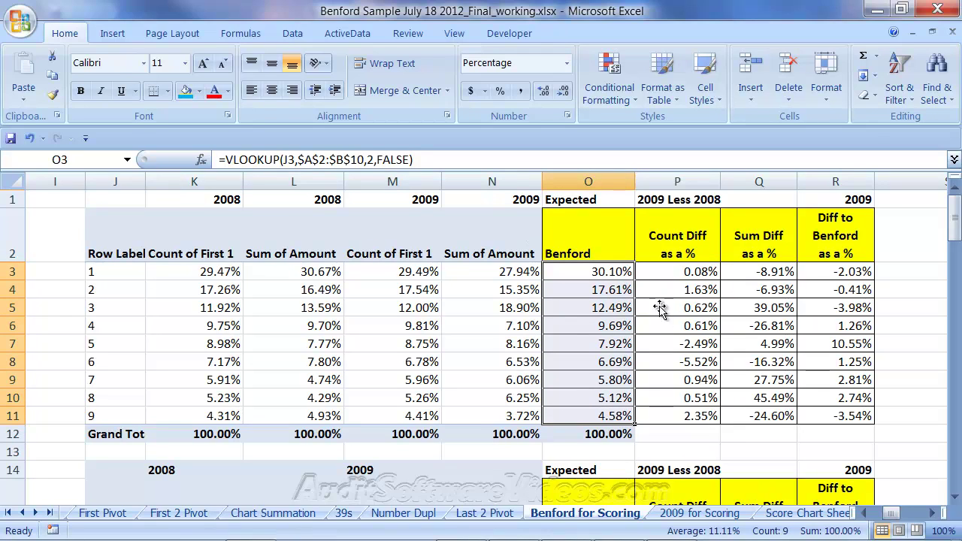
click(700, 272)
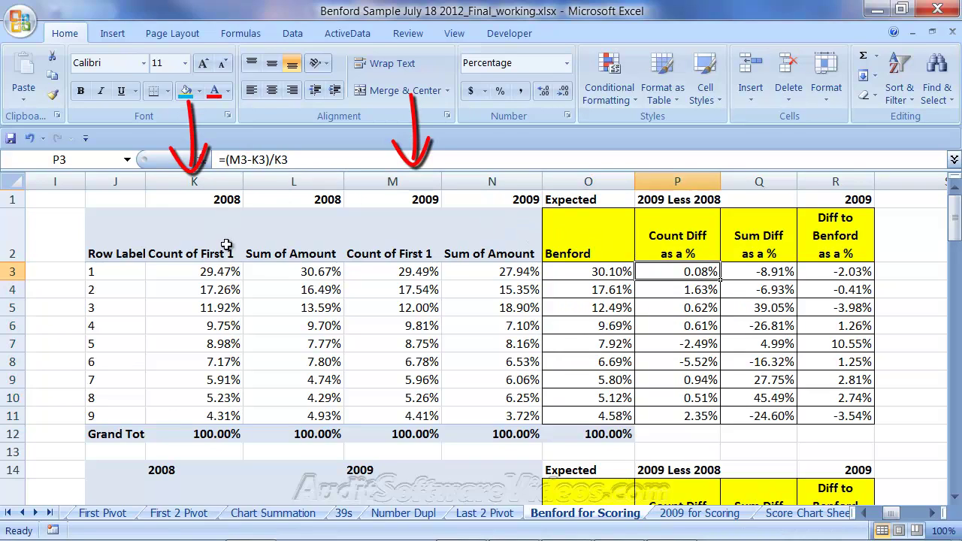
click(402, 178)
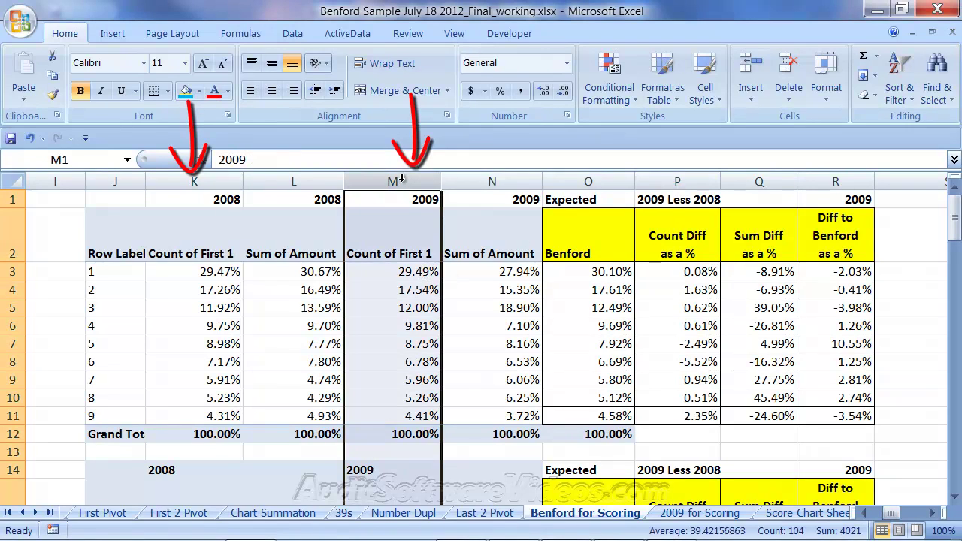
click(229, 176)
click(696, 275)
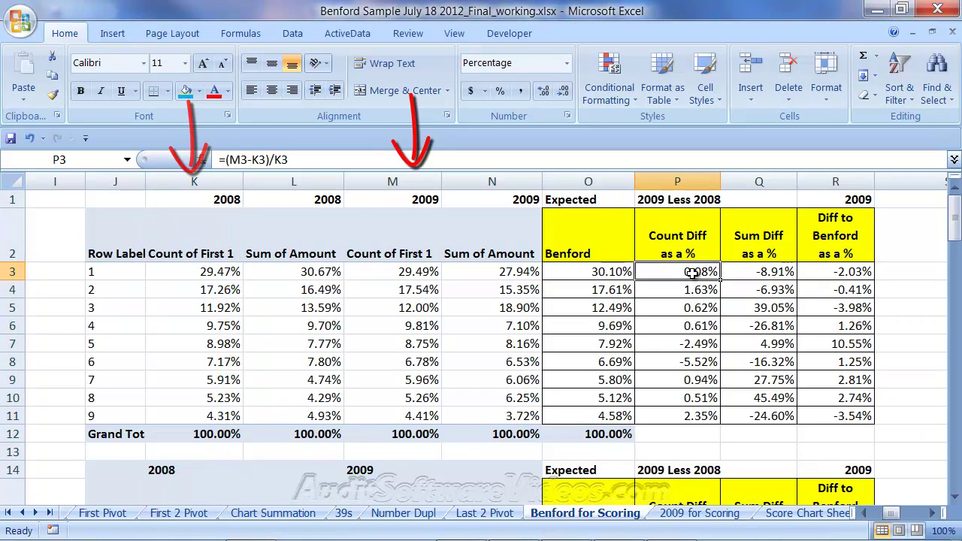
click(229, 176)
click(710, 273)
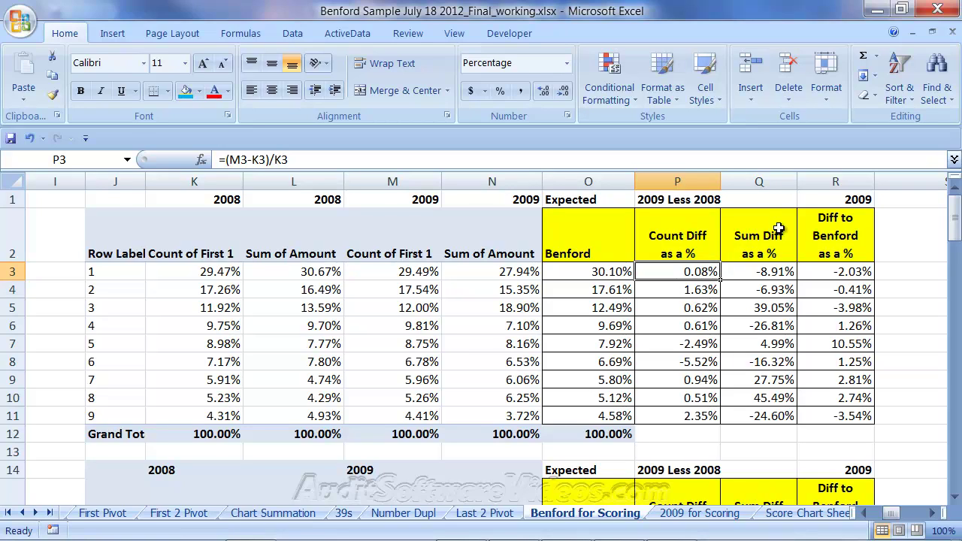
click(763, 181)
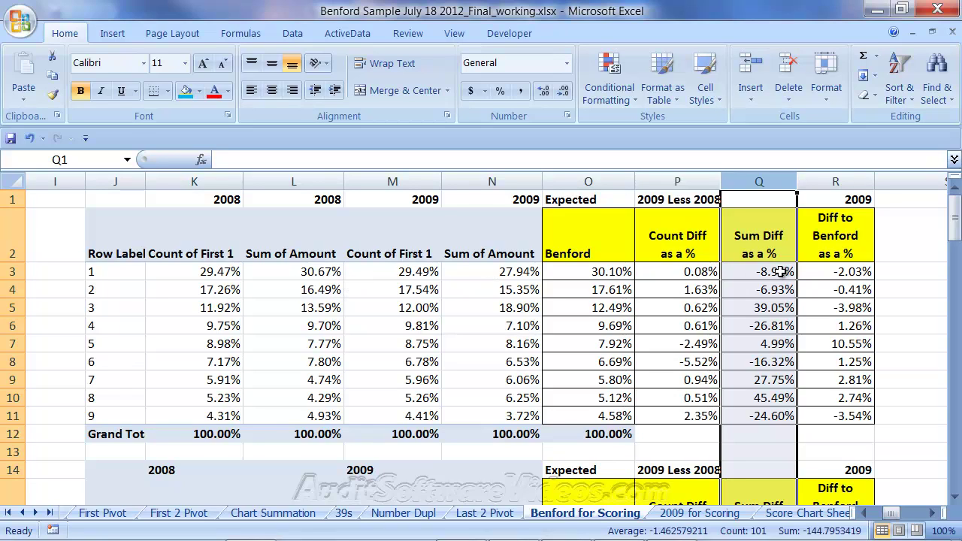
click(841, 182)
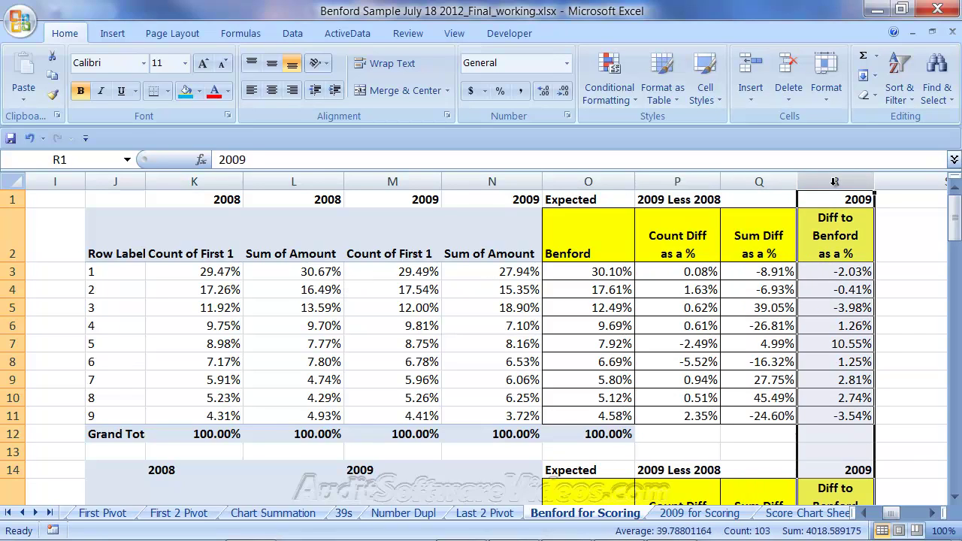
click(847, 271)
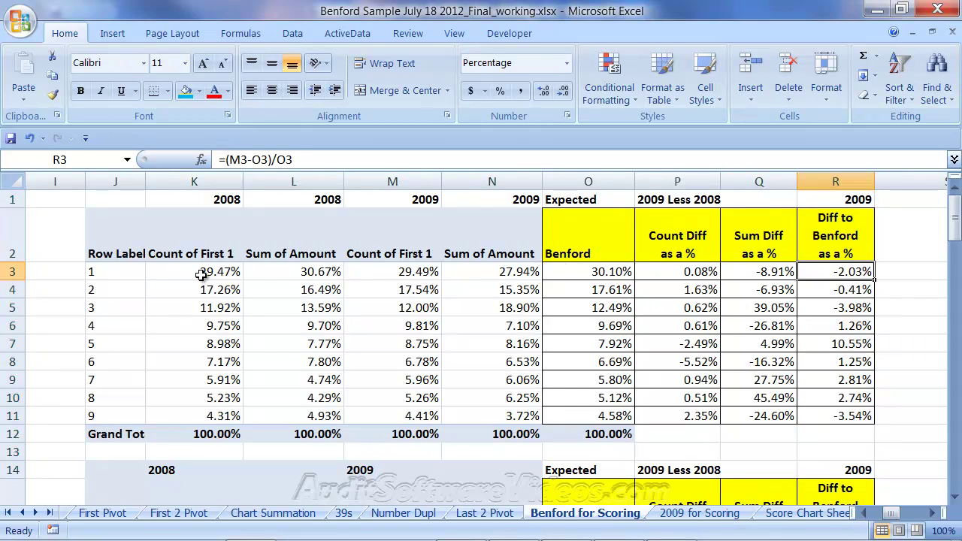
click(383, 273)
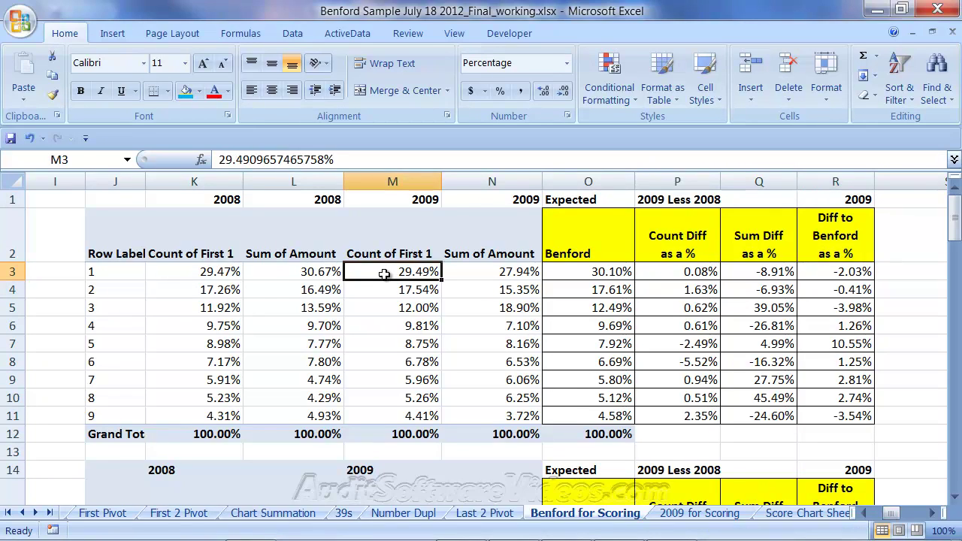
click(610, 273)
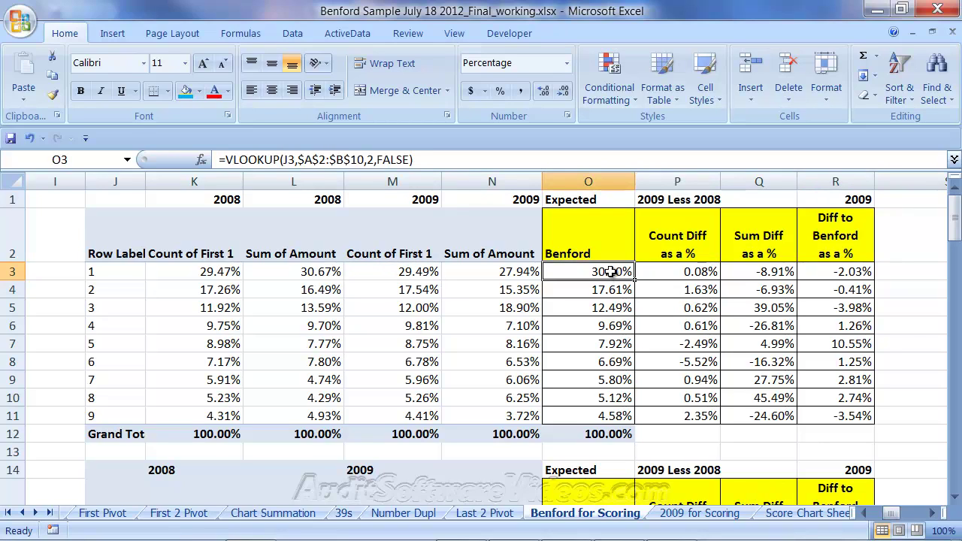
click(829, 271)
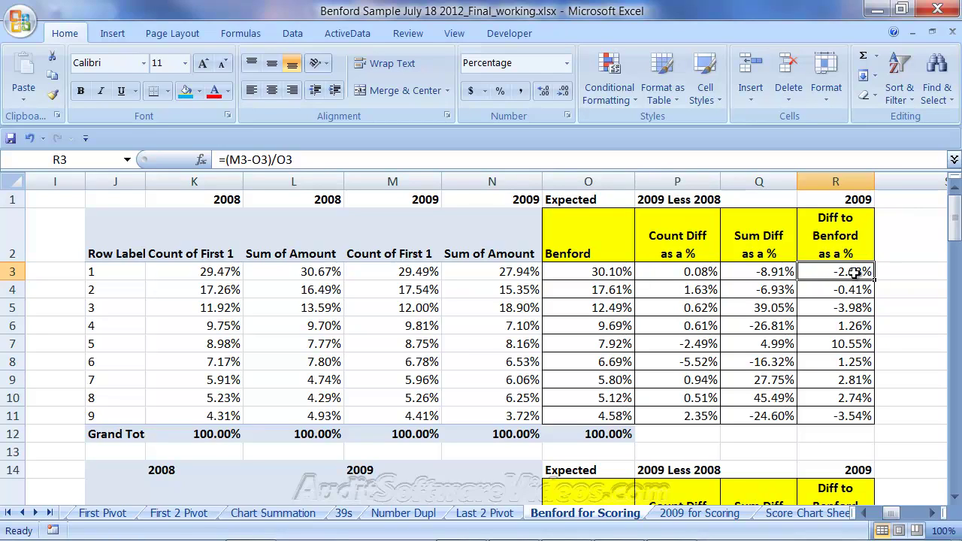
drag(853, 271, 846, 415)
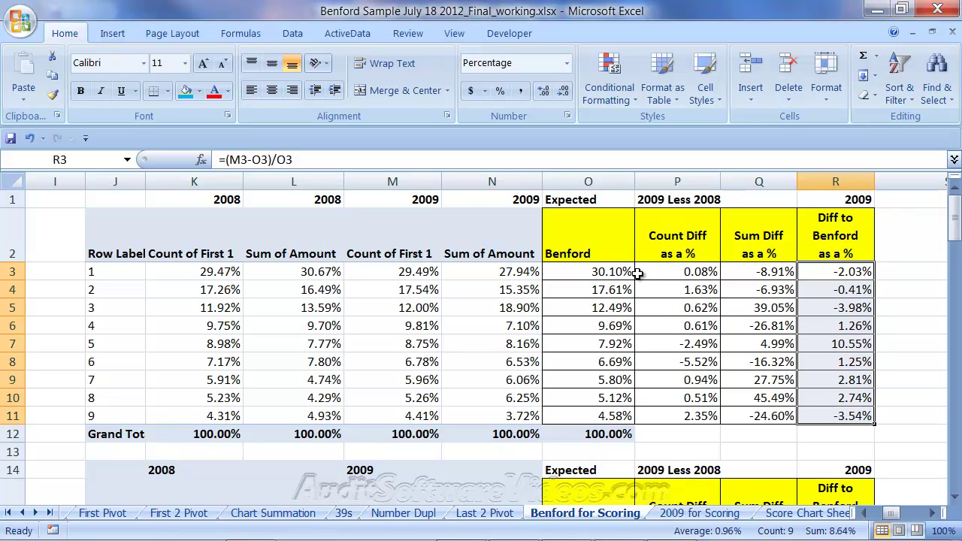
click(681, 276)
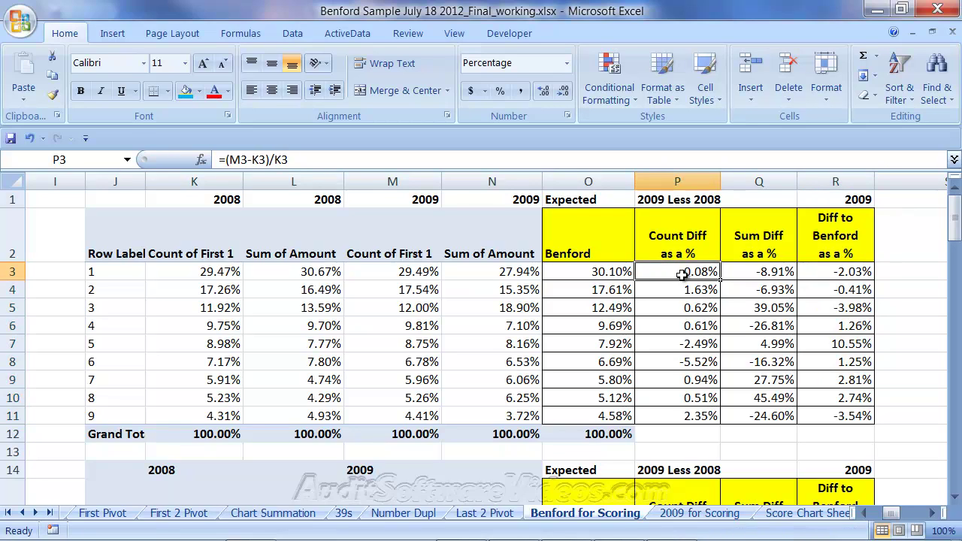
drag(681, 276, 684, 413)
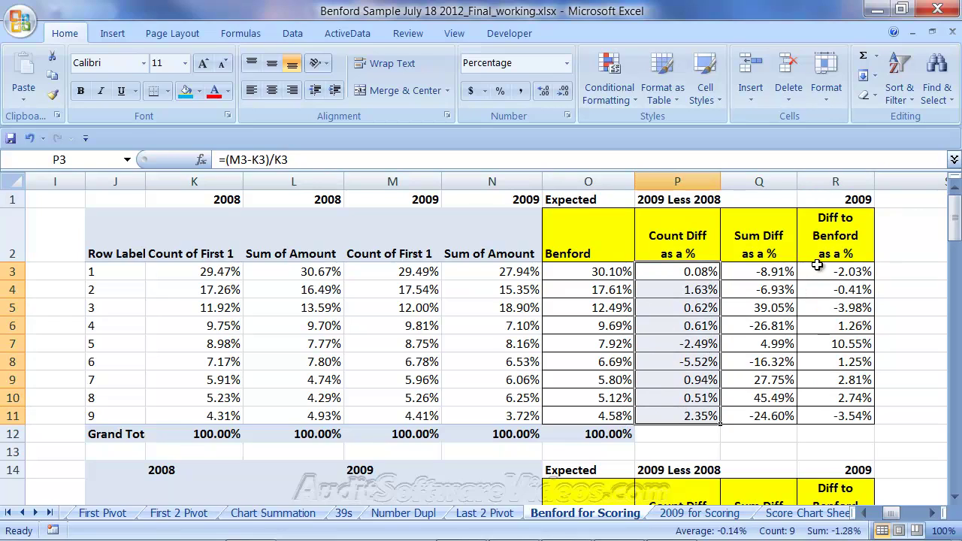
drag(833, 270, 836, 416)
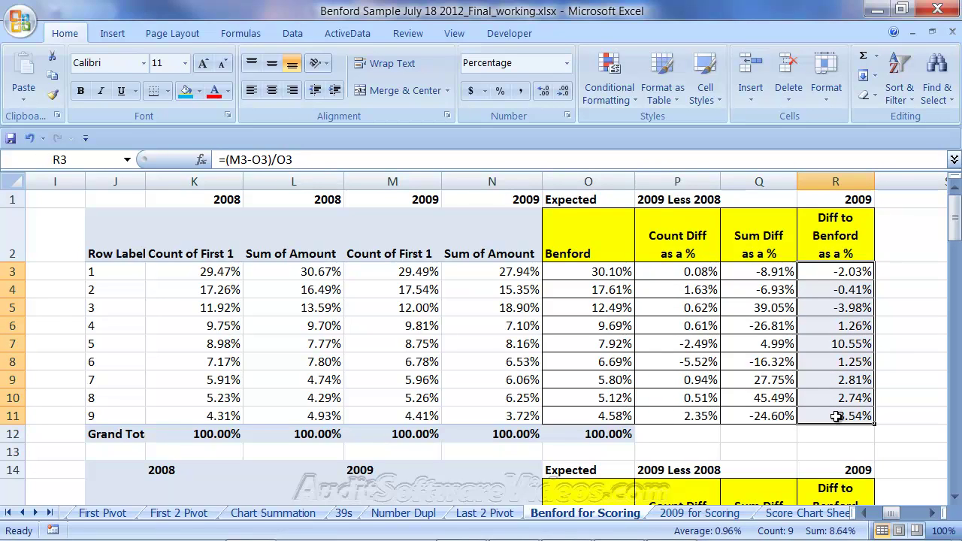
scroll(866, 400, down, 3)
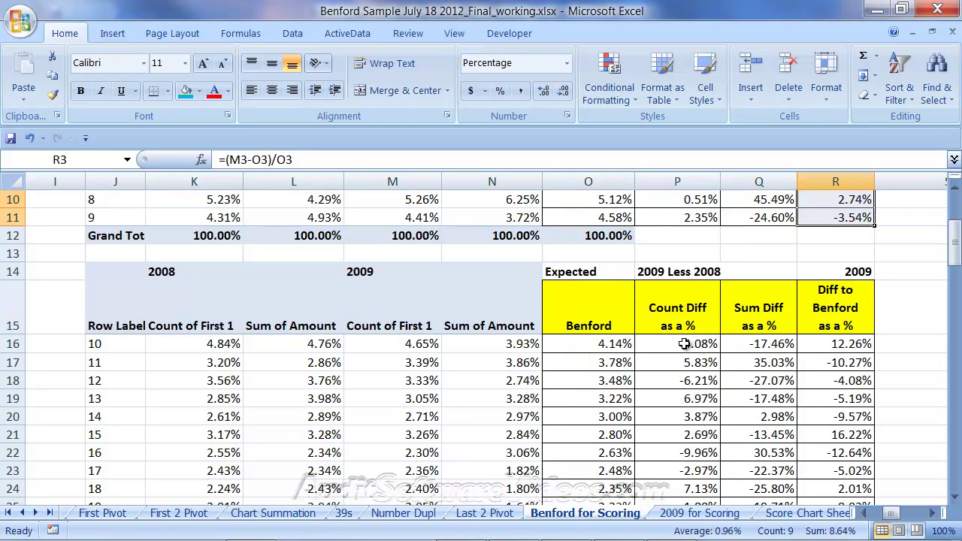
scroll(679, 345, up, 3)
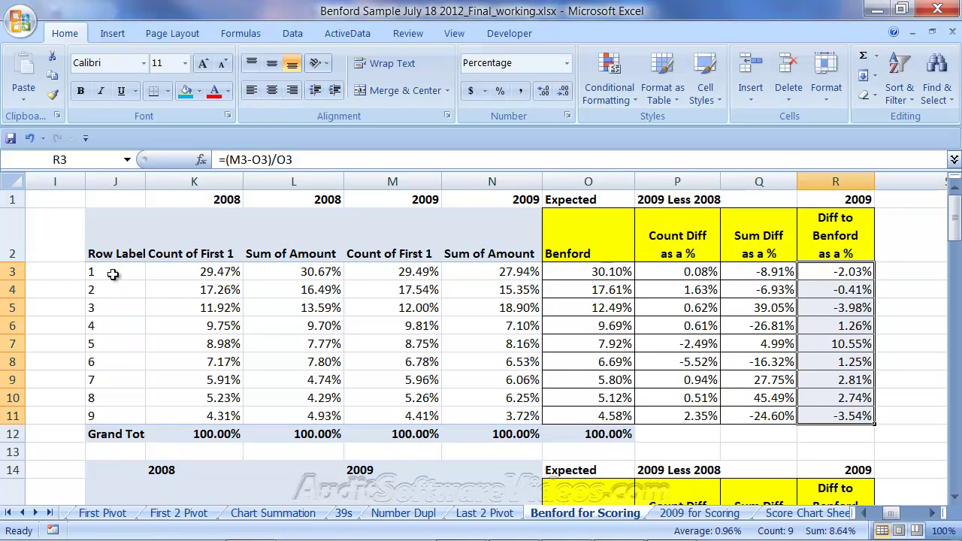
scroll(269, 390, down, 2)
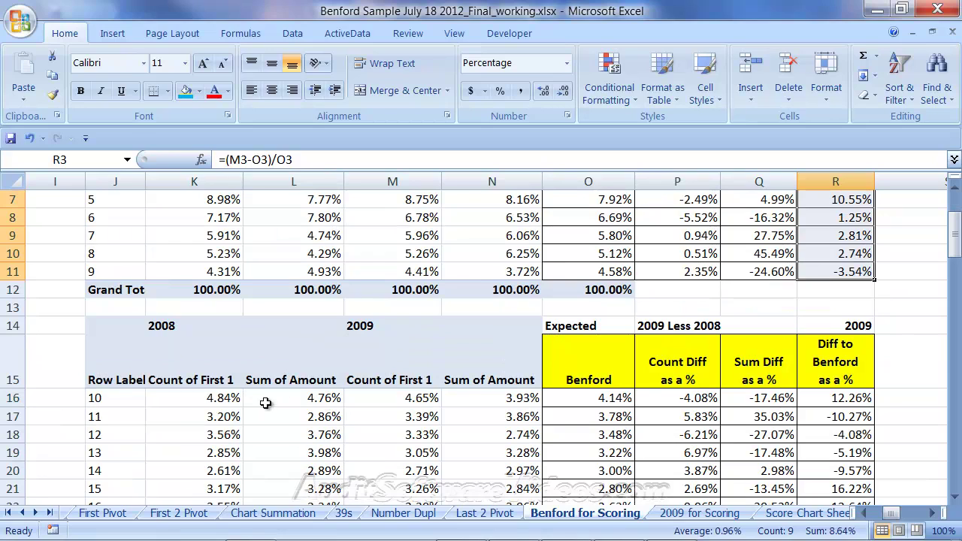
click(267, 401)
scroll(914, 314, down, 1)
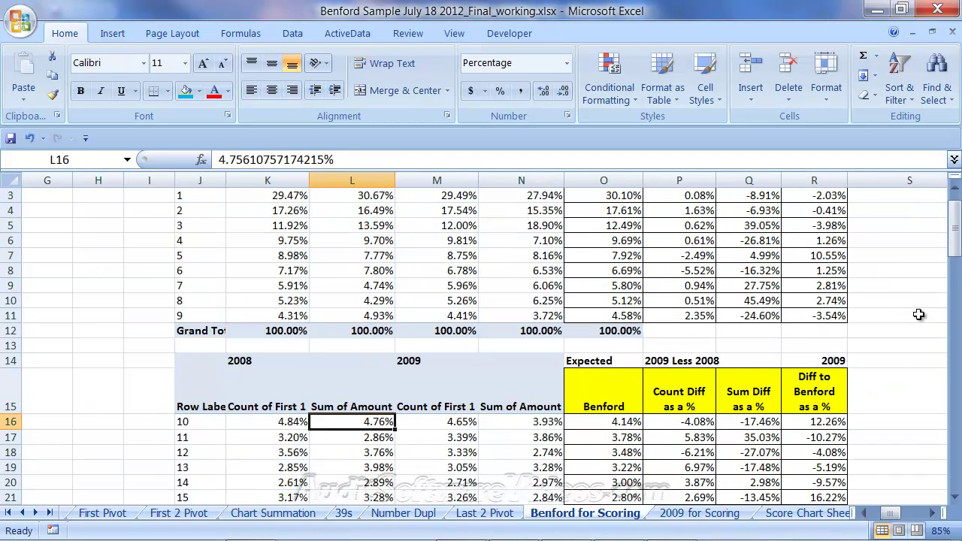
scroll(925, 306, up, 1)
click(919, 299)
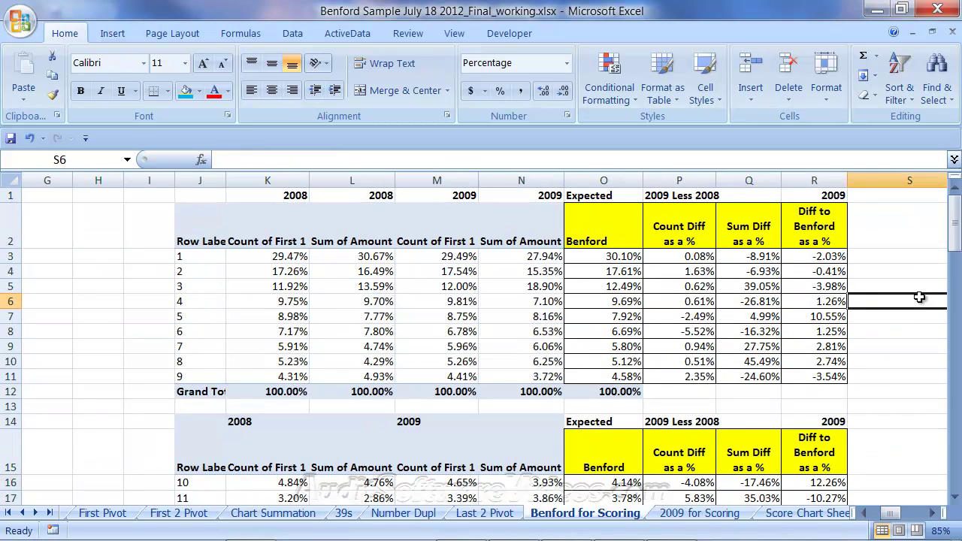
key(Right)
key(Right)
key(Right)
key(Right)
key(Right)
key(Right)
key(Right)
key(Right)
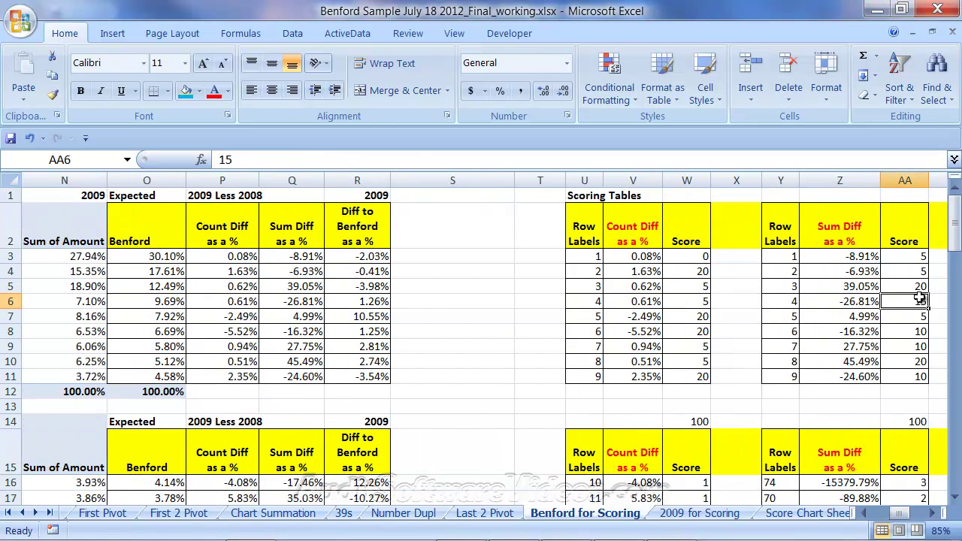
key(Right)
key(Right)
key(Right)
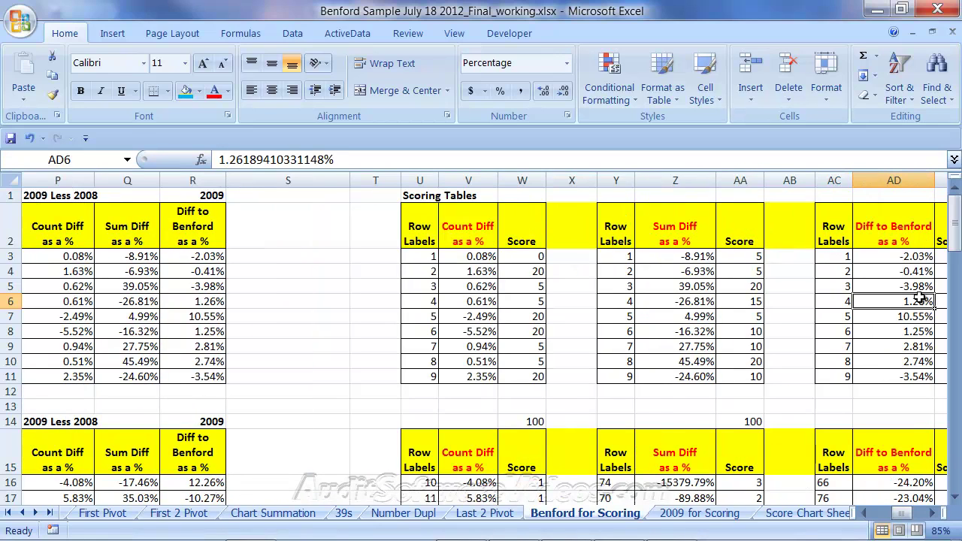
click(64, 182)
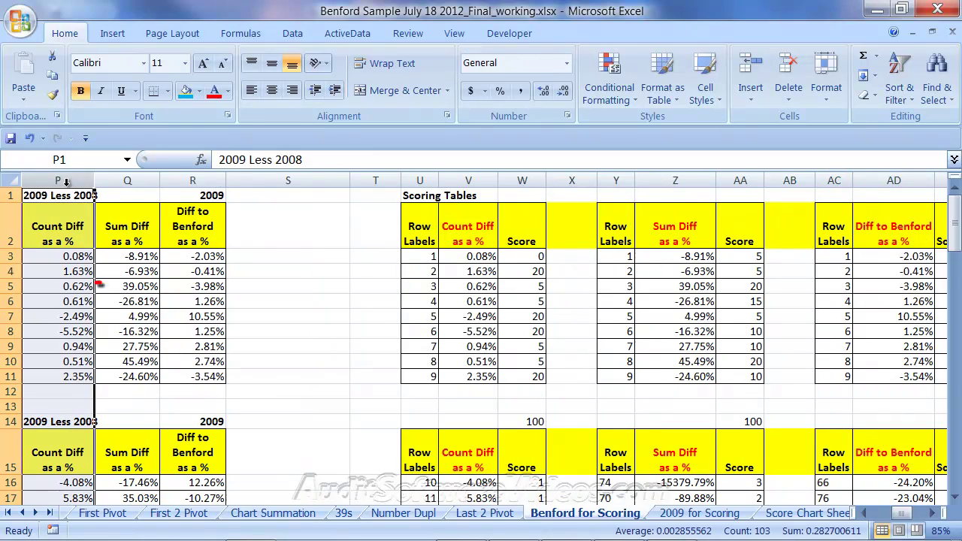
drag(63, 255, 47, 360)
mouse_move(456, 262)
mouse_down()
mouse_move(466, 391)
mouse_move(471, 371)
mouse_up()
click(528, 257)
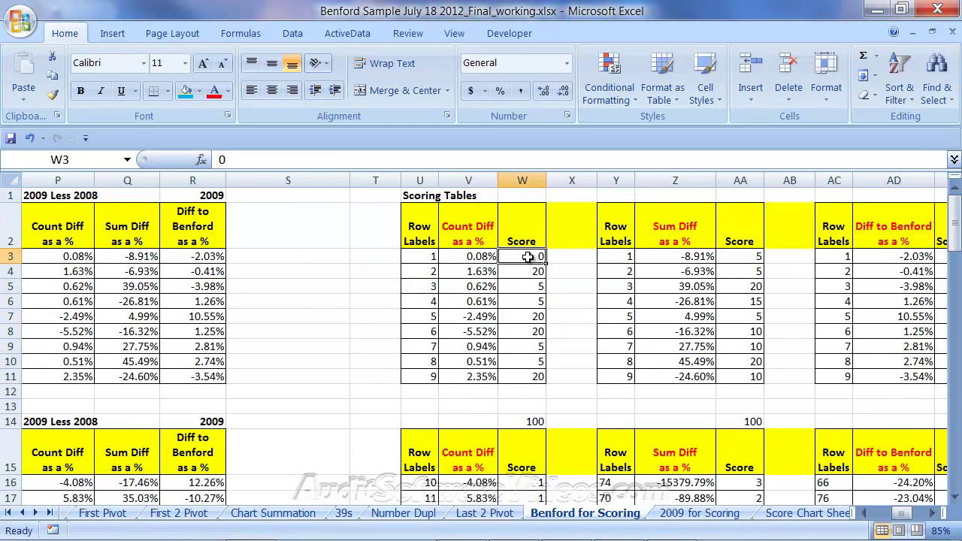
click(563, 270)
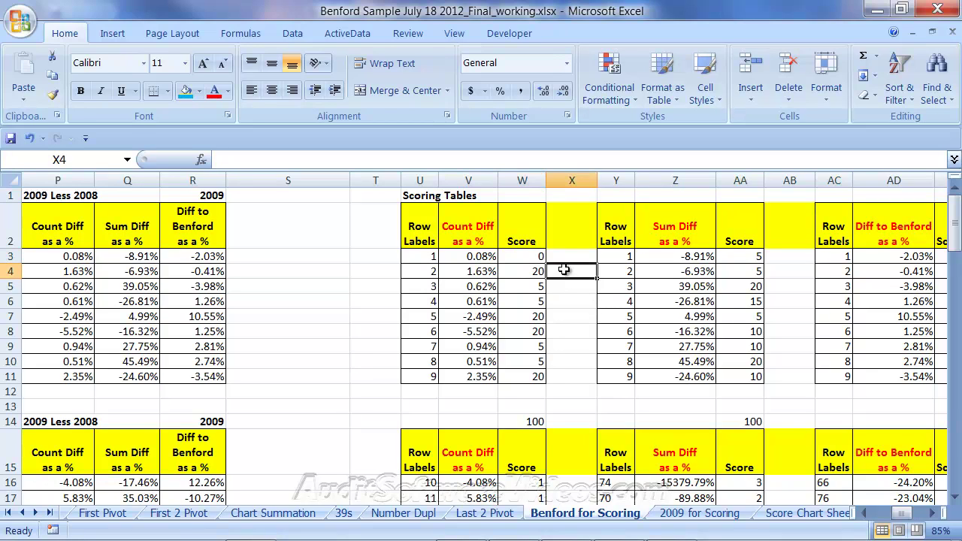
click(537, 331)
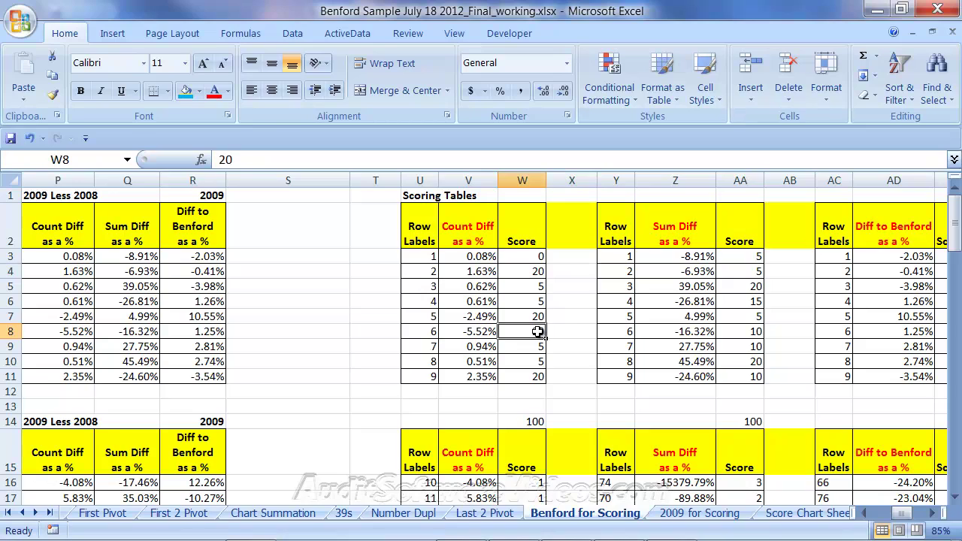
click(495, 331)
click(536, 332)
click(532, 316)
click(482, 316)
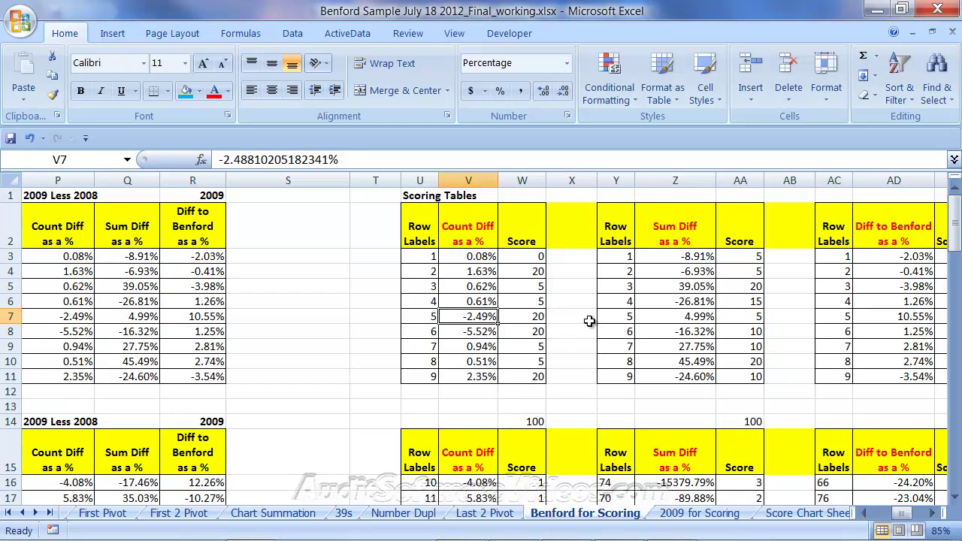
click(541, 287)
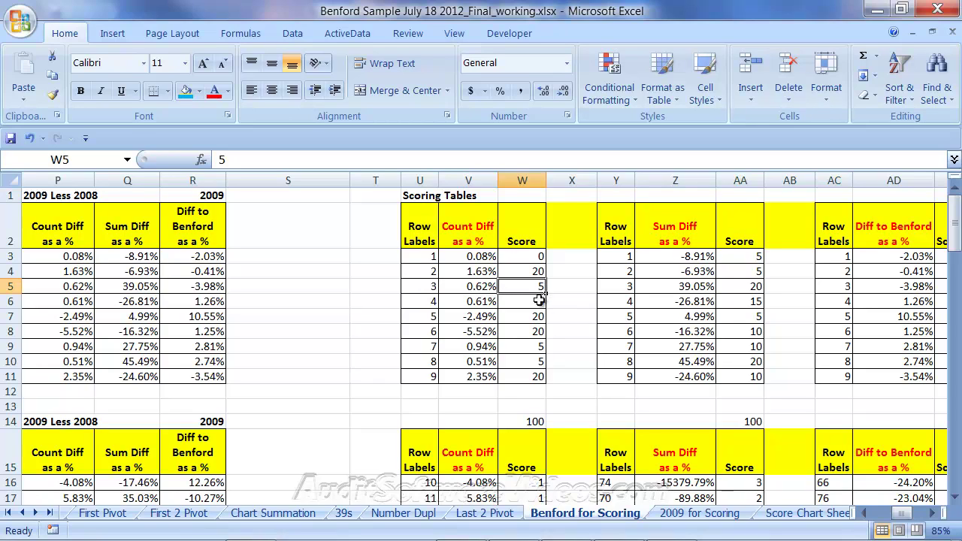
click(482, 256)
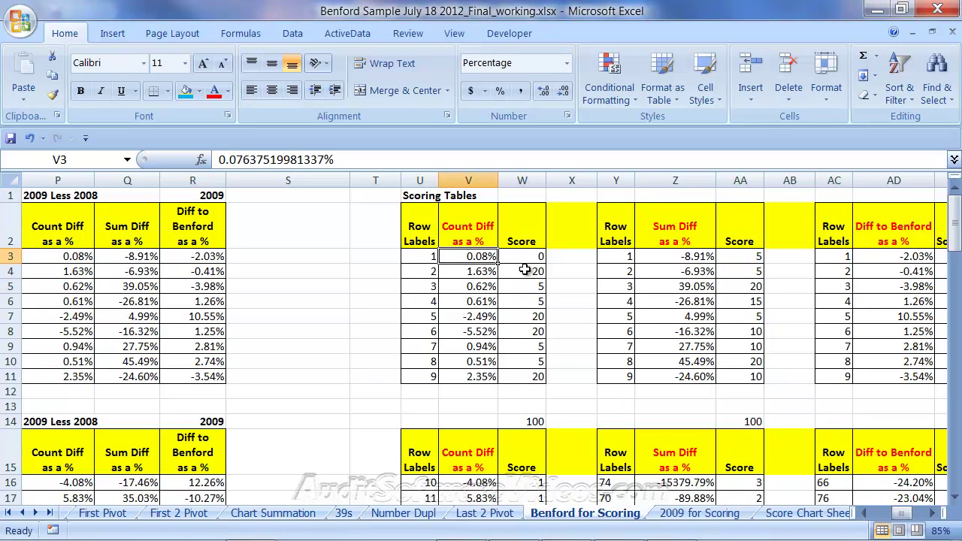
click(540, 257)
drag(540, 256, 540, 376)
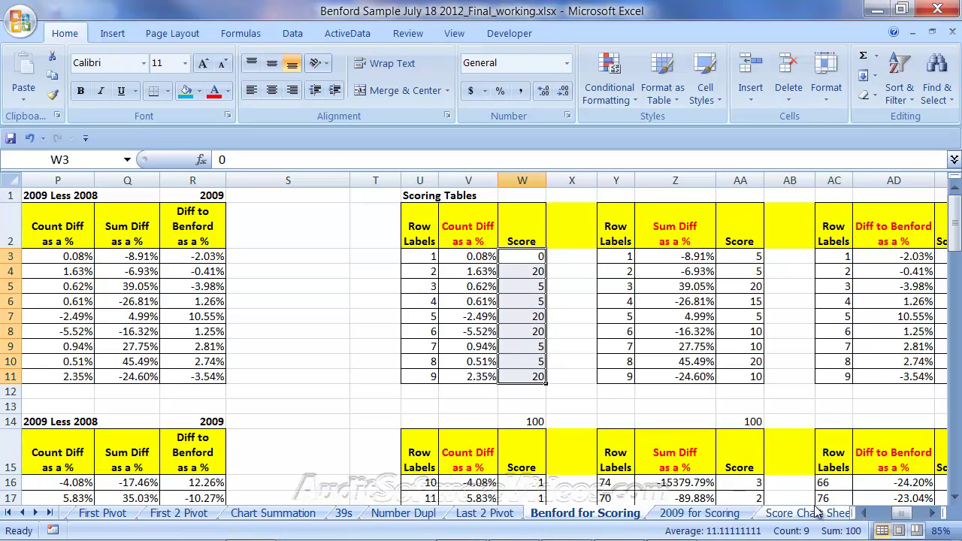
click(585, 290)
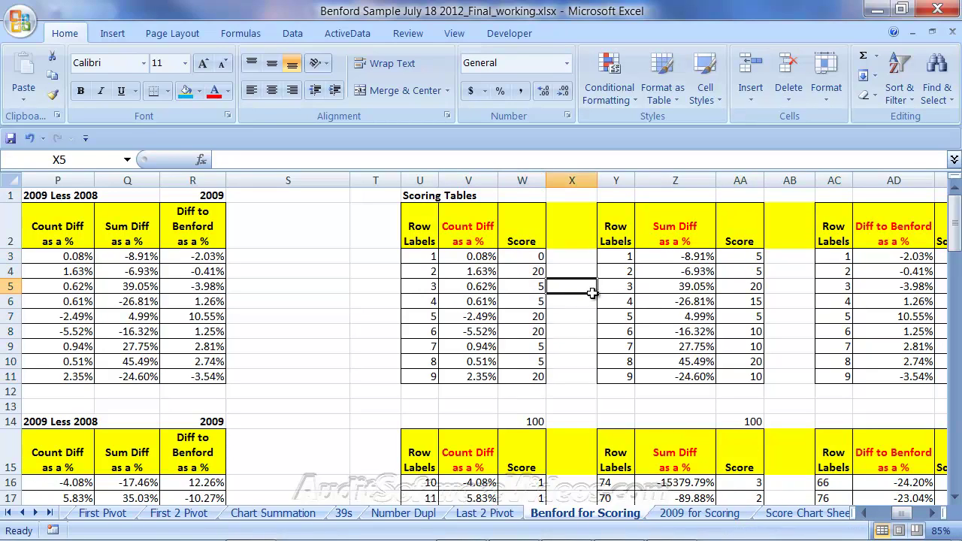
click(426, 256)
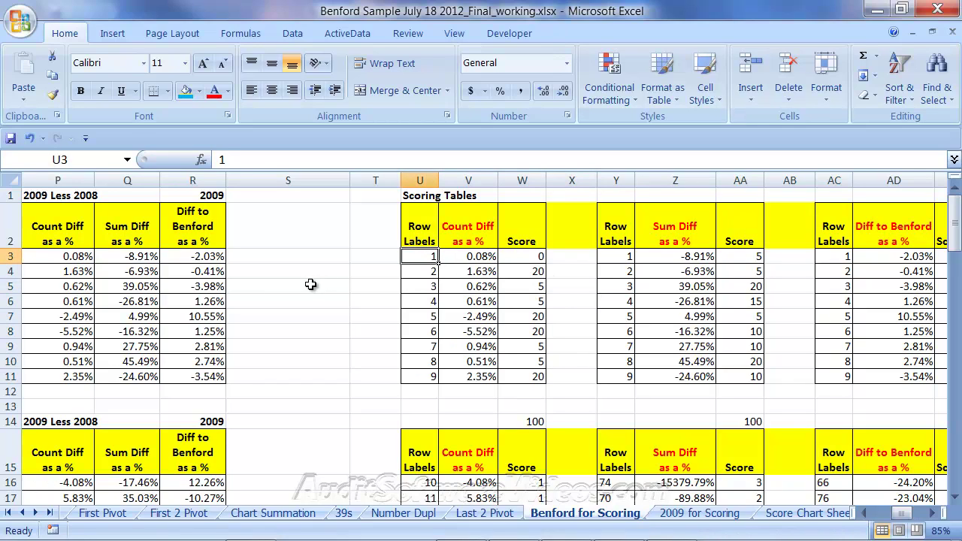
drag(72, 257, 72, 376)
drag(121, 259, 129, 376)
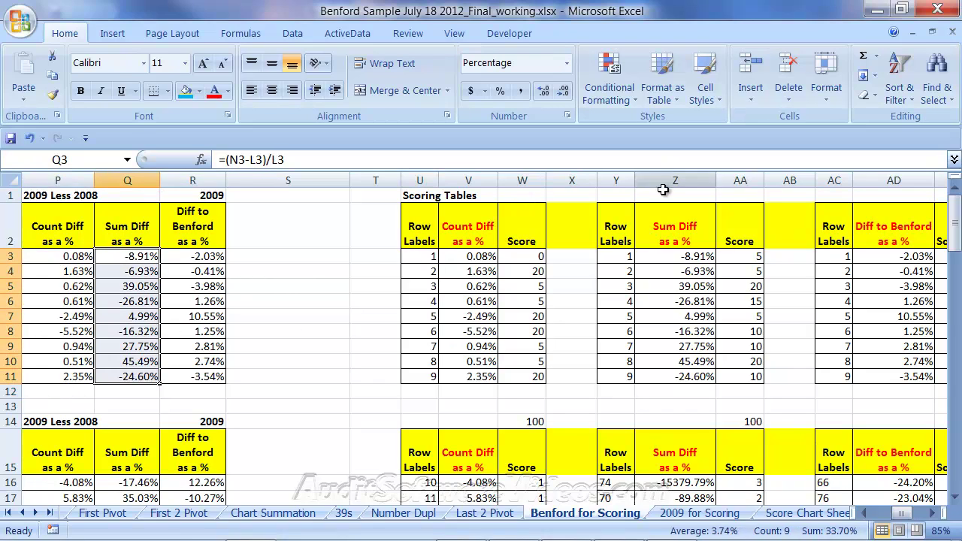
drag(679, 259, 688, 377)
drag(753, 263, 751, 361)
click(794, 360)
click(921, 362)
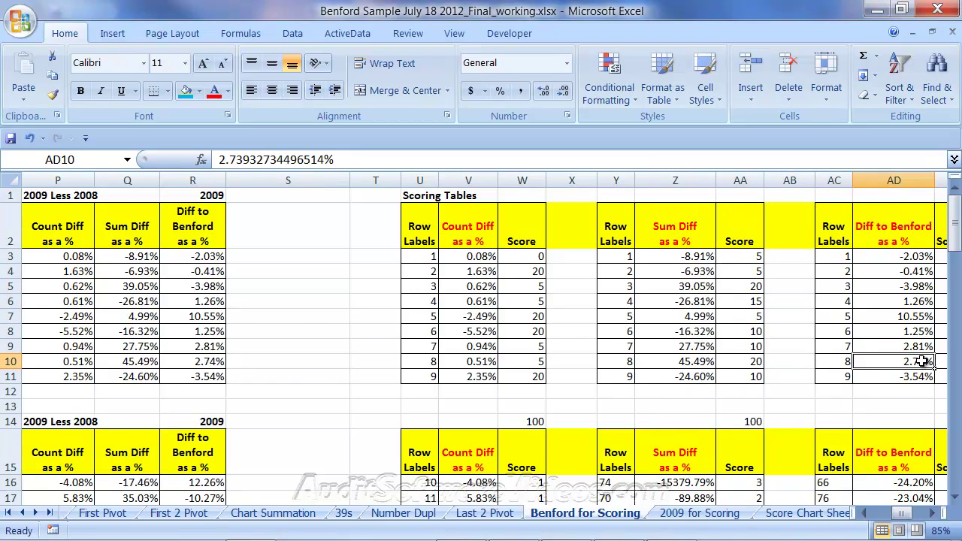
key(Right)
key(Right)
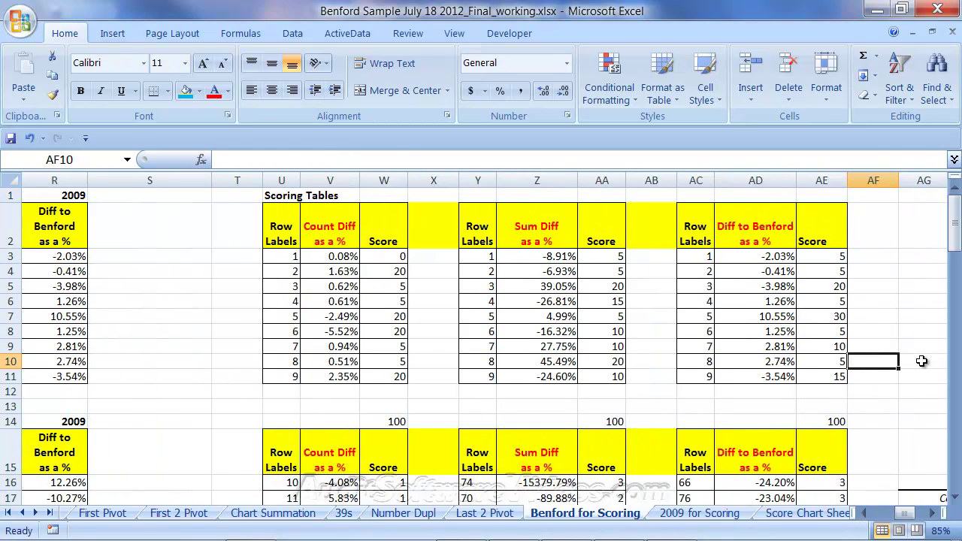
drag(954, 498, 931, 512)
click(953, 498)
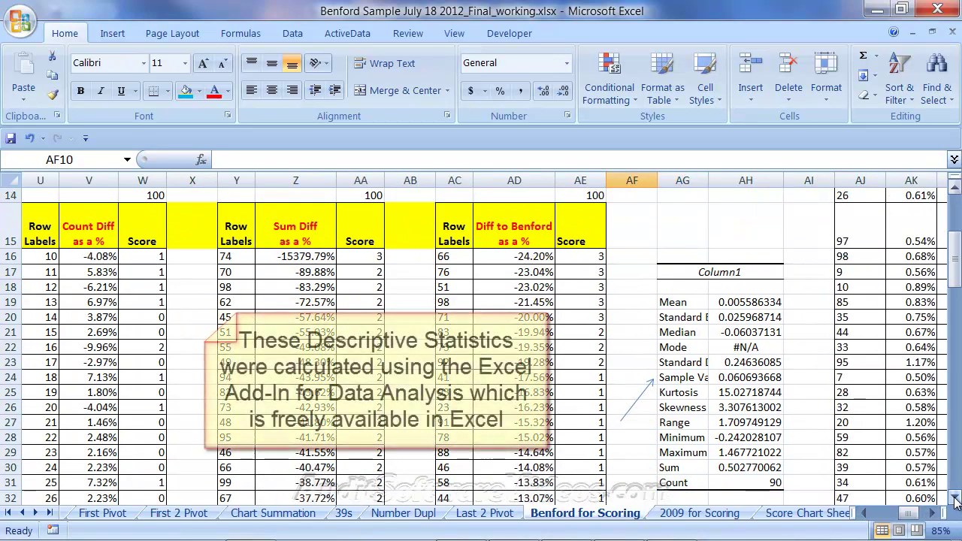
drag(680, 302, 742, 481)
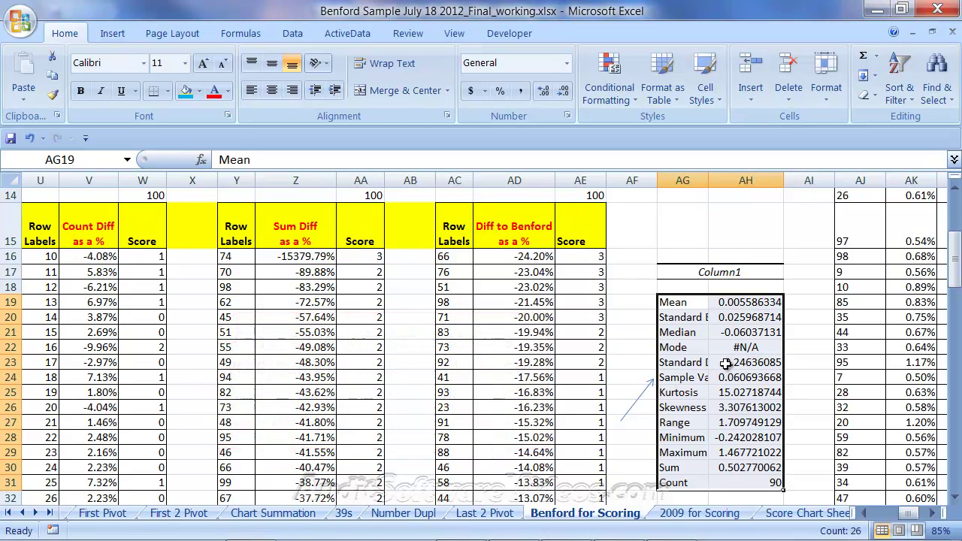
click(481, 317)
scroll(480, 317, up, 4)
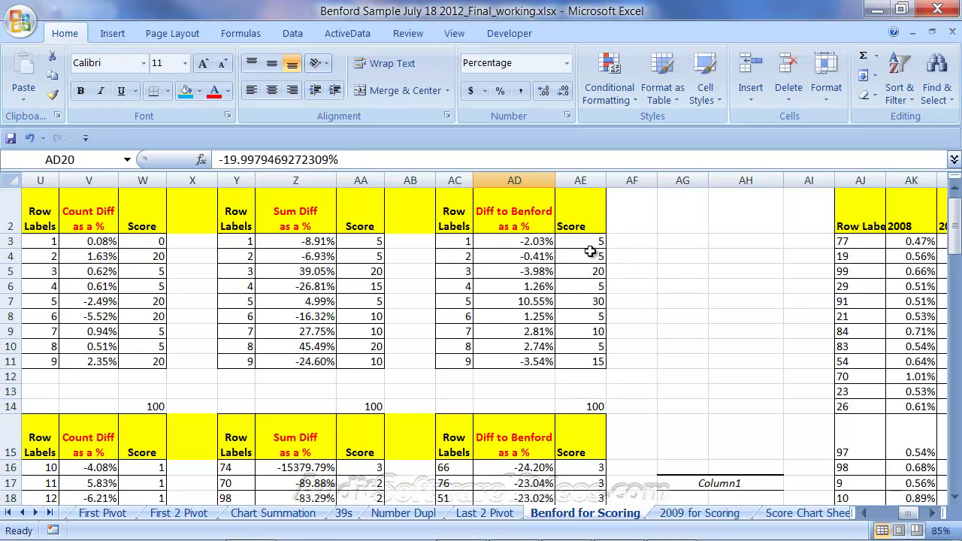
drag(588, 245, 593, 361)
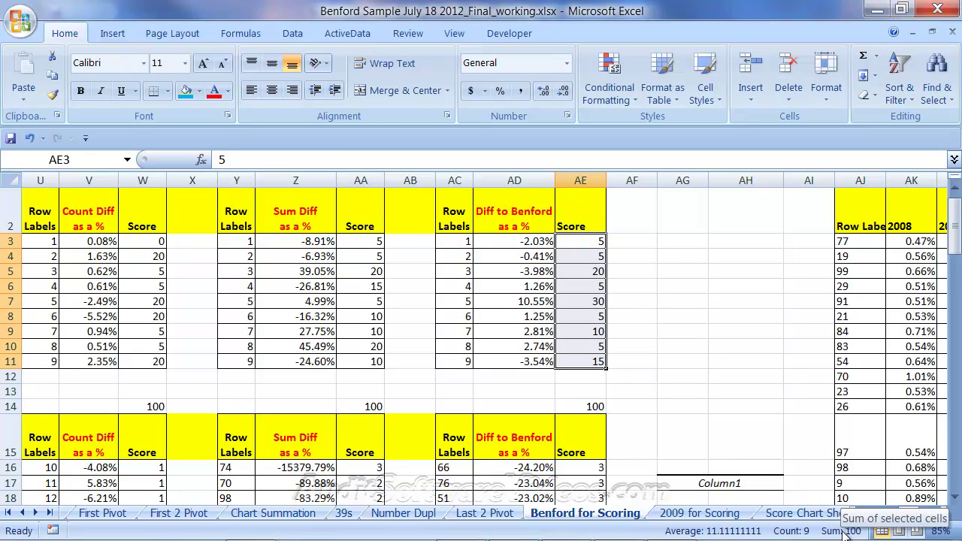
click(418, 305)
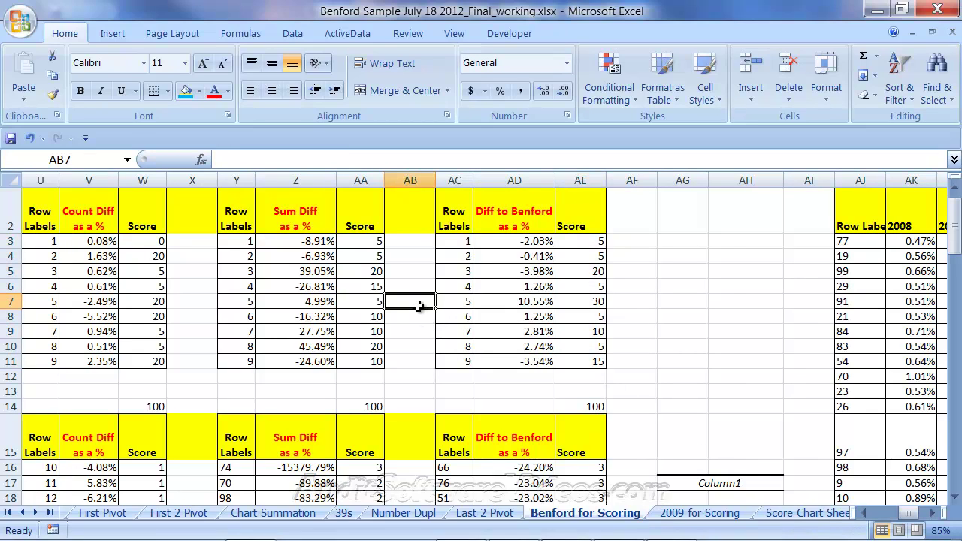
key(Left)
key(Left)
key(Left)
key(Left)
key(Left)
key(Left)
key(Left)
key(Left)
key(Left)
key(Left)
key(Left)
key(Left)
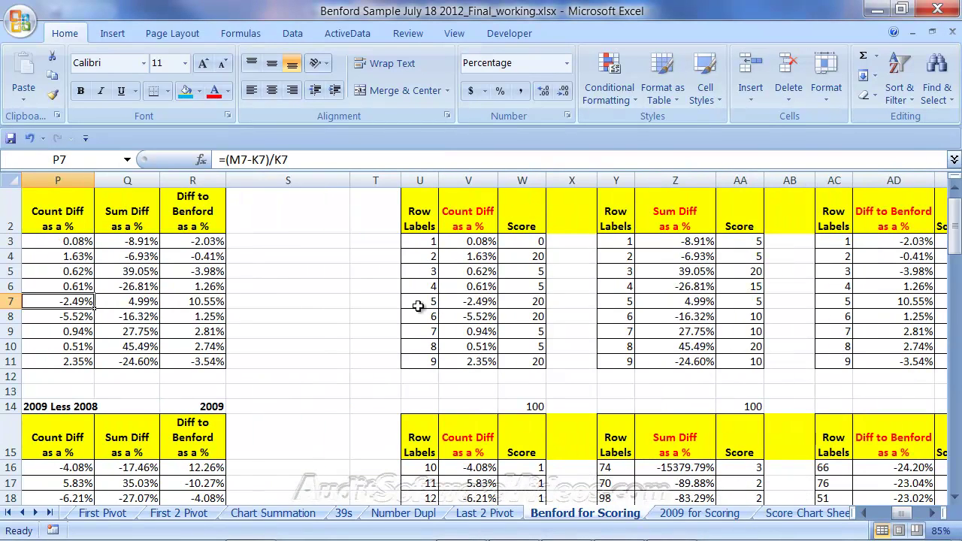
key(Right)
key(Right)
key(Right)
key(Right)
key(Right)
key(Right)
key(Right)
key(Right)
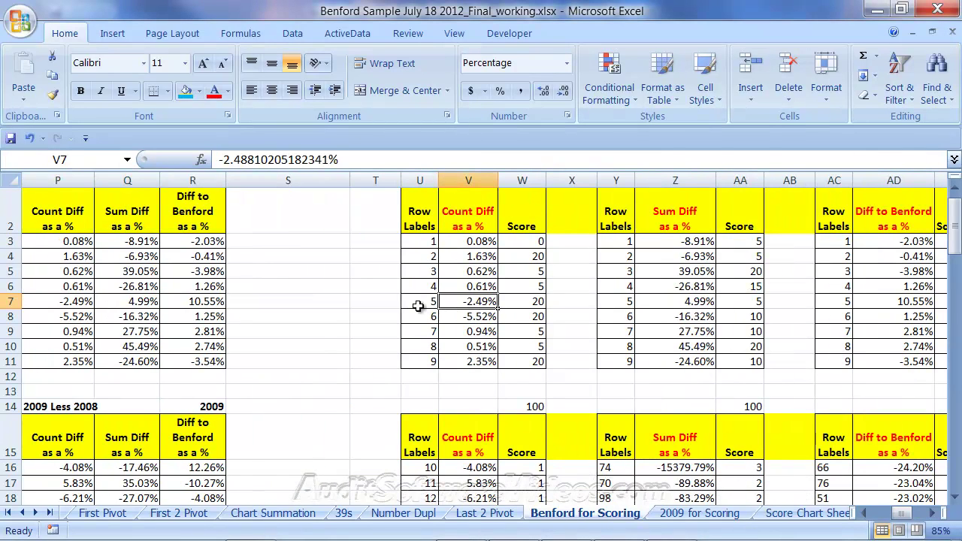
key(Right)
key(Right)
key(Right)
key(Right)
key(Right)
key(Right)
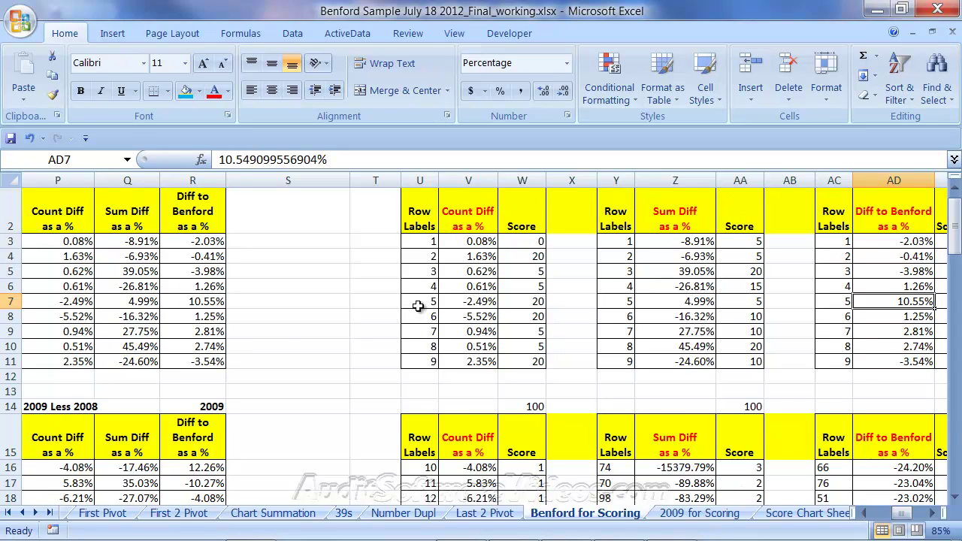
key(Right)
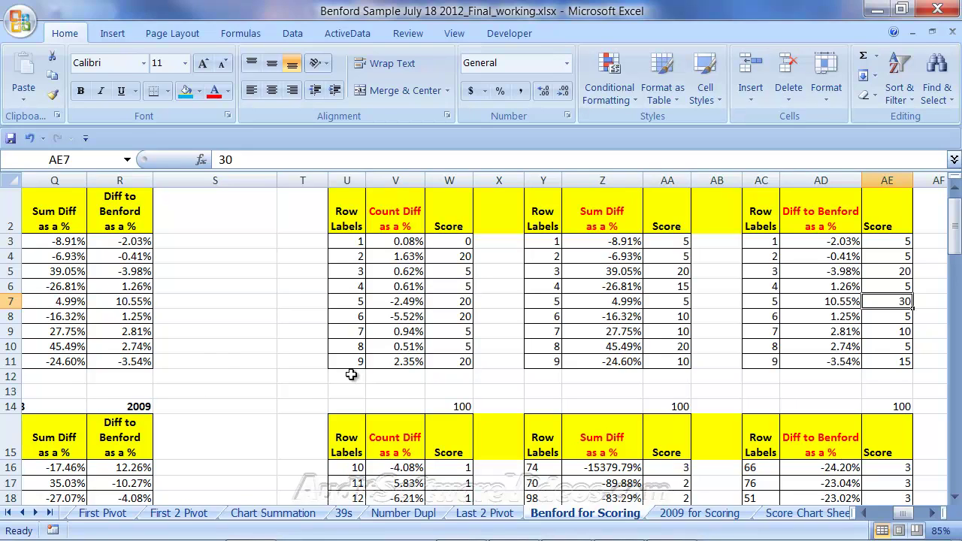
scroll(412, 396, down, 1)
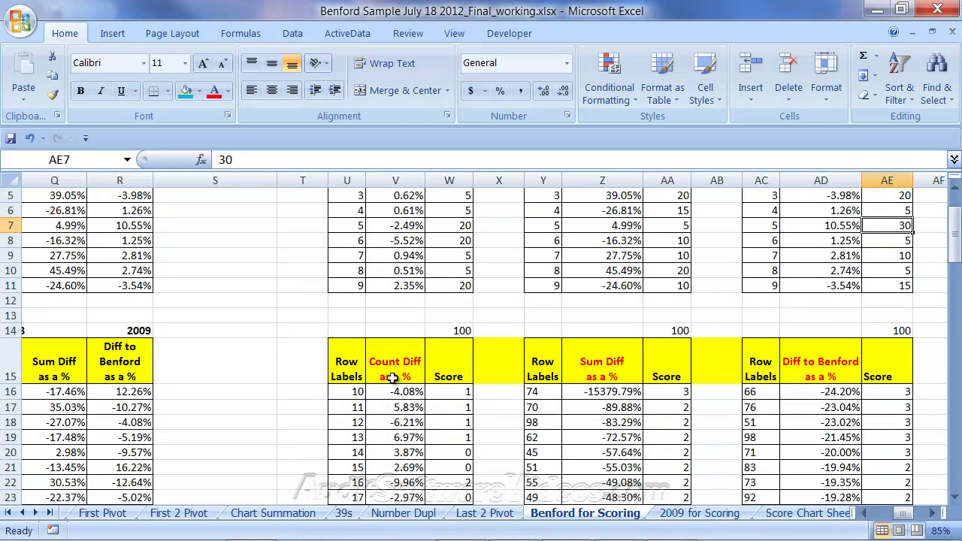
scroll(396, 384, down, 1)
click(247, 346)
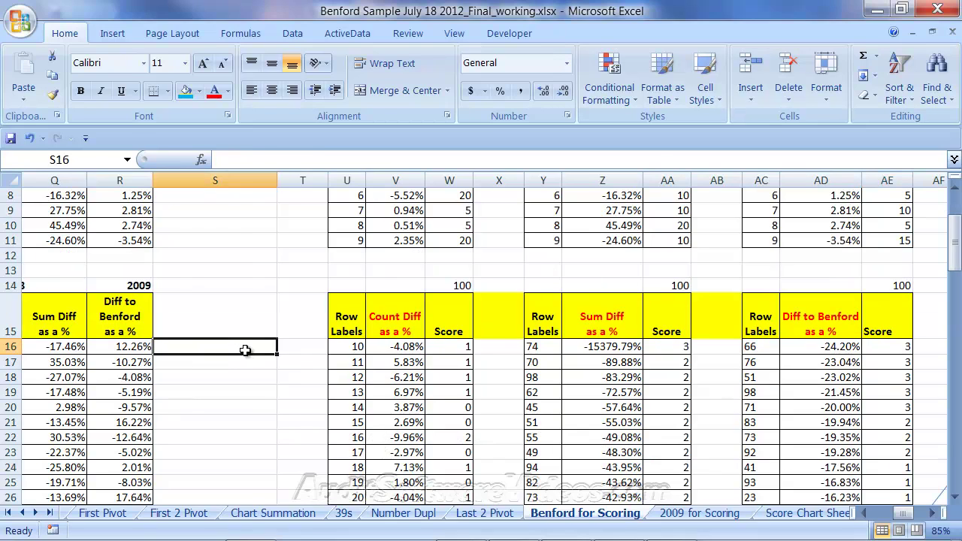
key(Left)
key(Left)
key(Left)
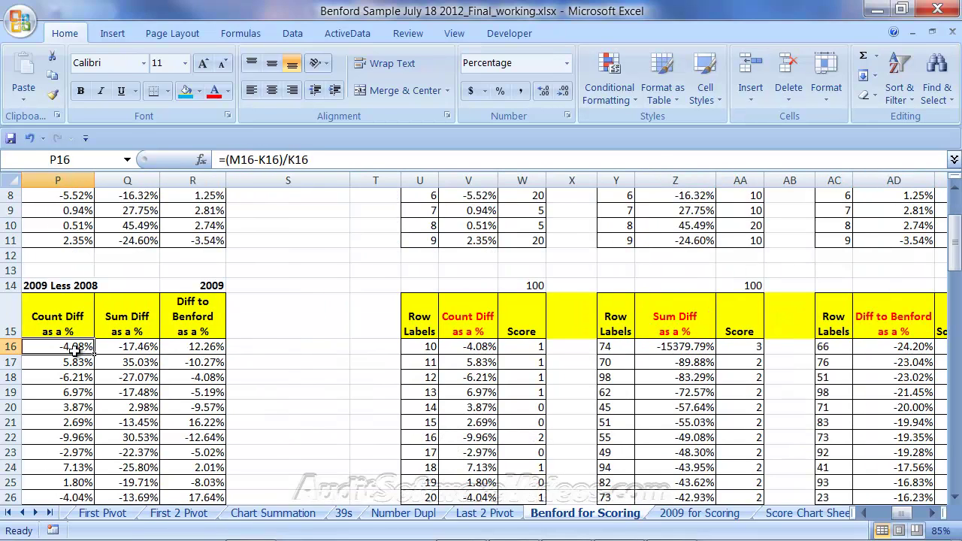
click(466, 347)
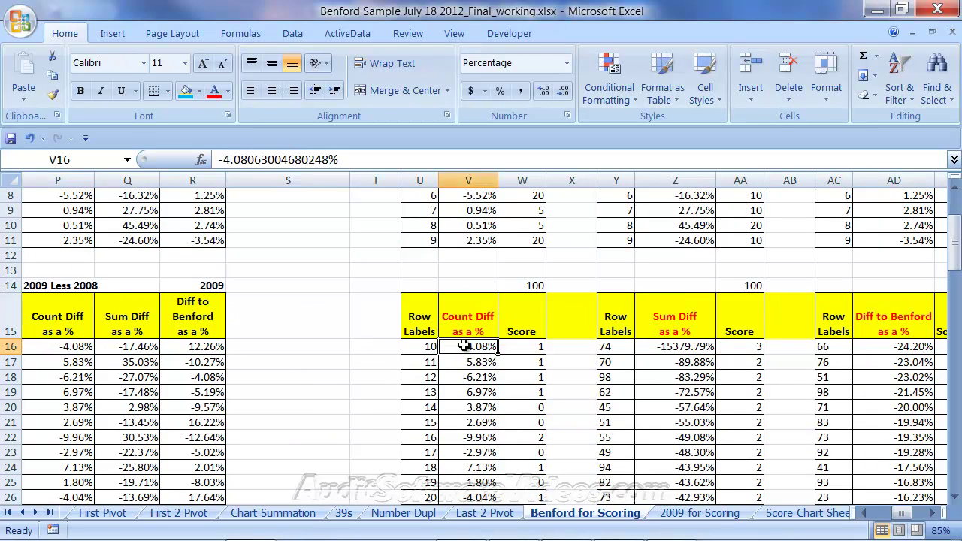
click(528, 348)
click(669, 347)
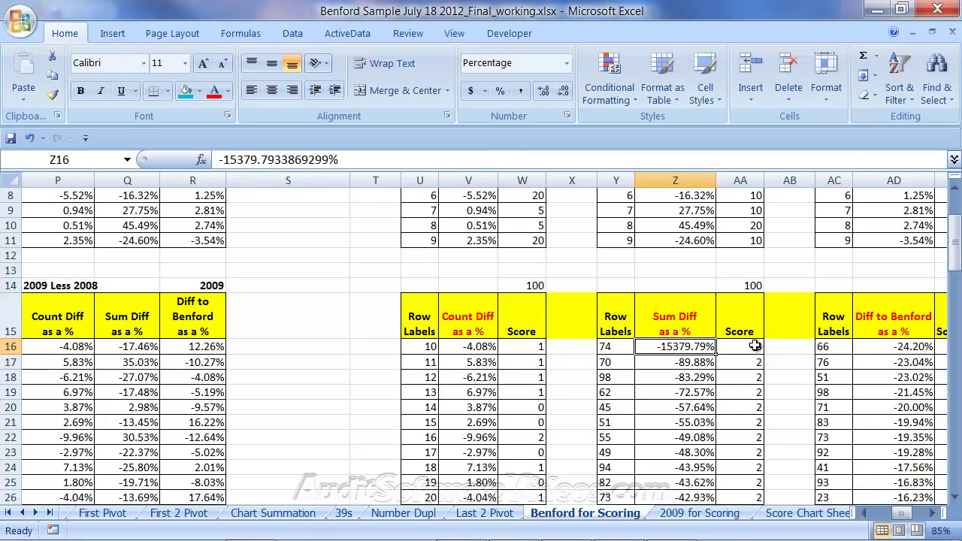
click(751, 347)
click(877, 345)
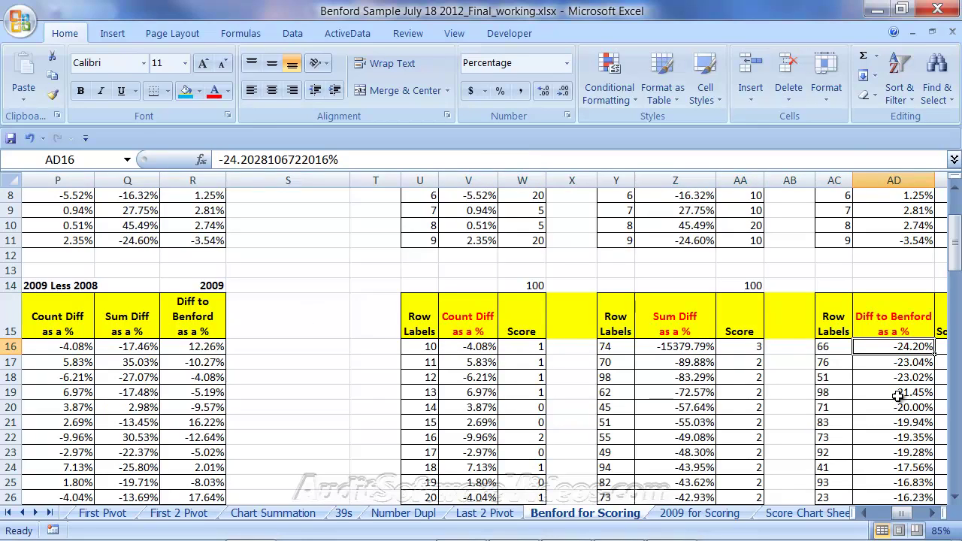
key(Right)
key(Right)
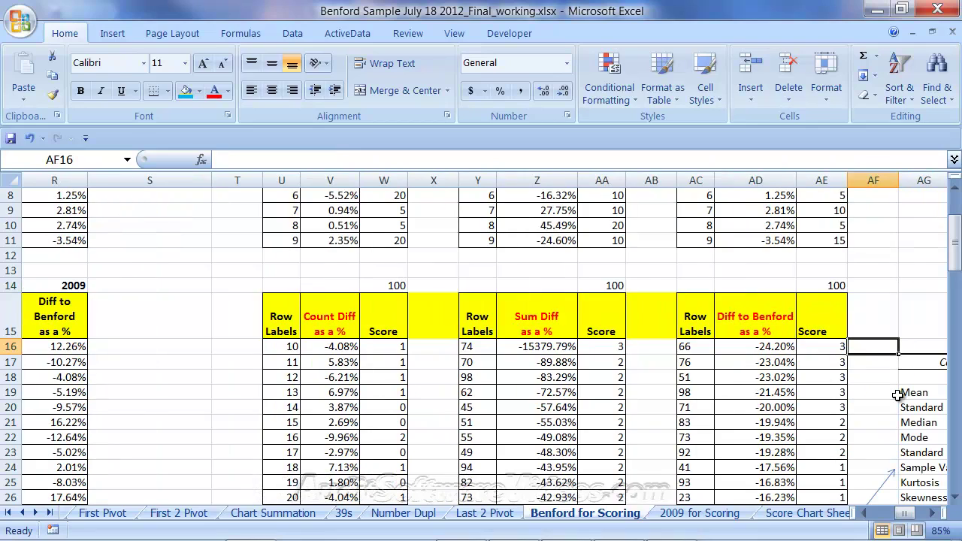
click(840, 347)
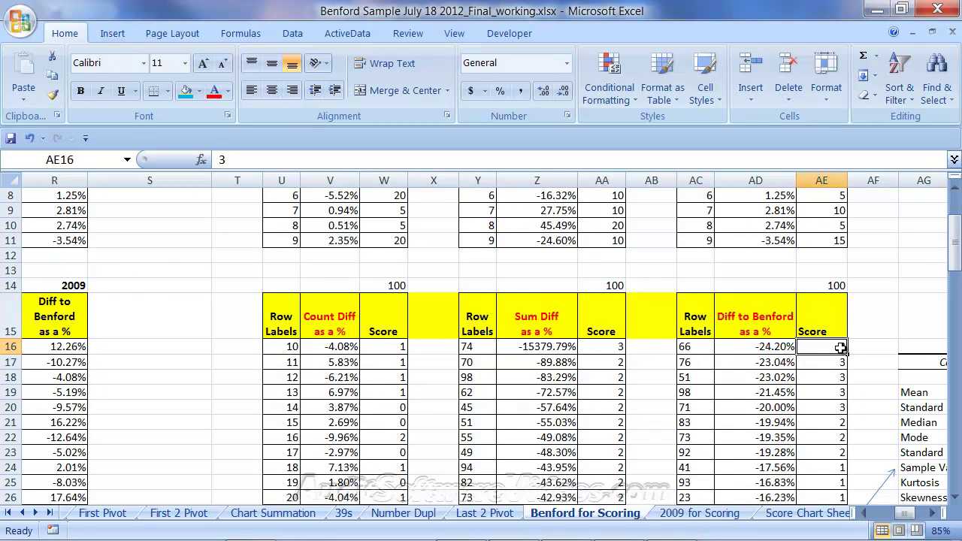
key(Left)
key(Left)
key(Left)
key(Left)
key(Left)
key(Left)
key(Left)
key(Left)
key(Left)
key(Left)
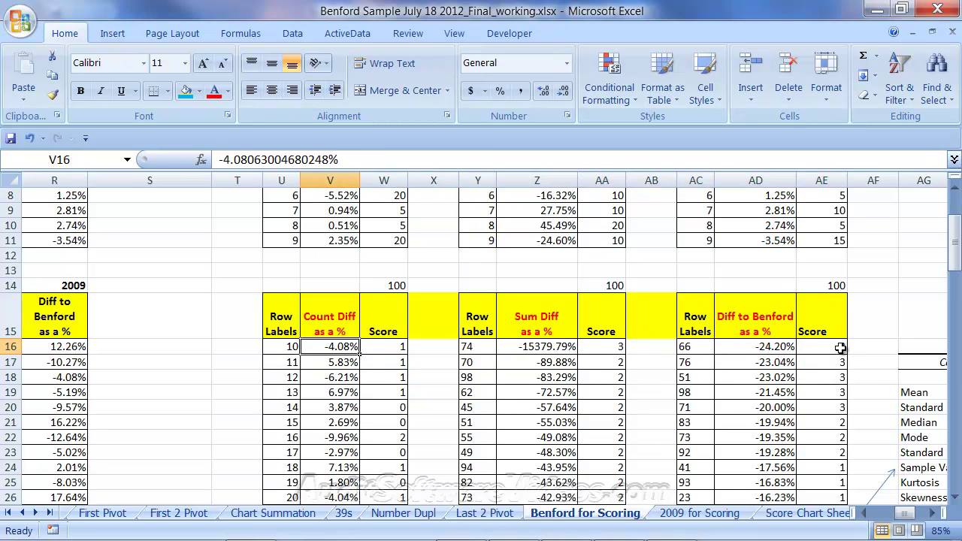
key(shift+Right)
key(shift+Right)
key(ctrl+shift+Down)
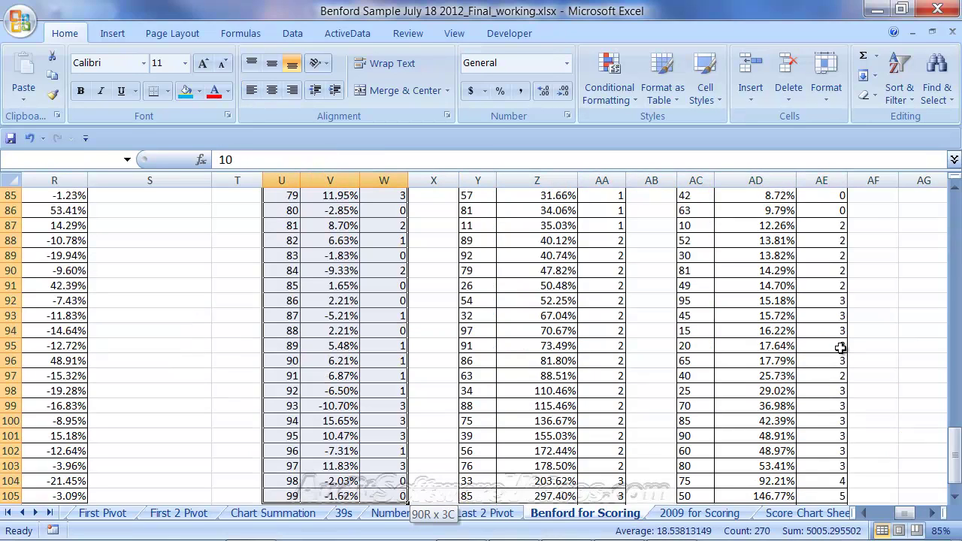
key(Up)
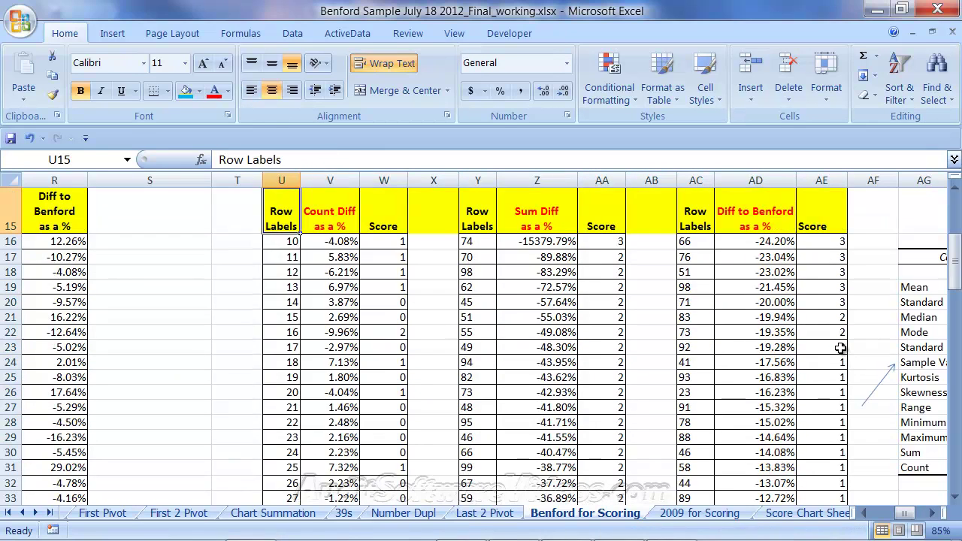
key(Down)
key(Right)
key(Right)
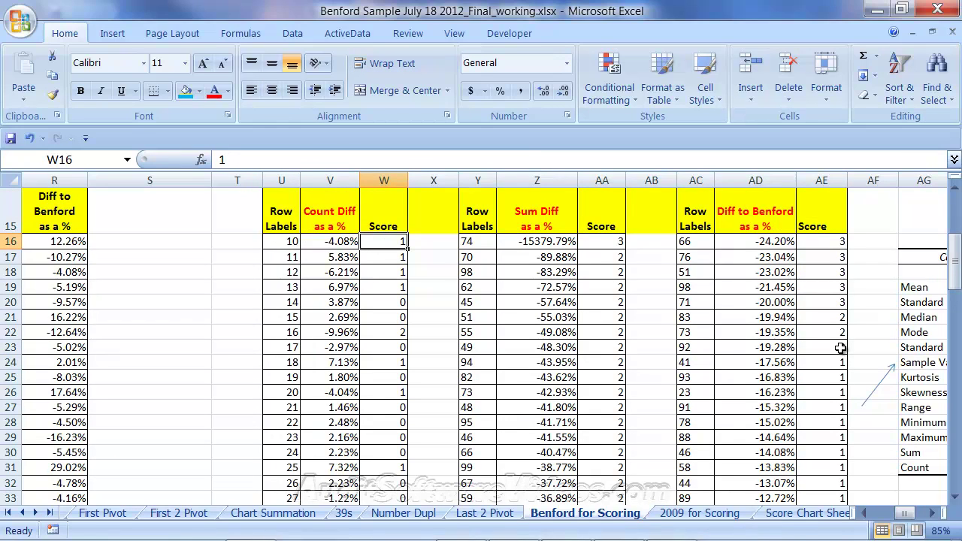
key(ctrl+shift+Down)
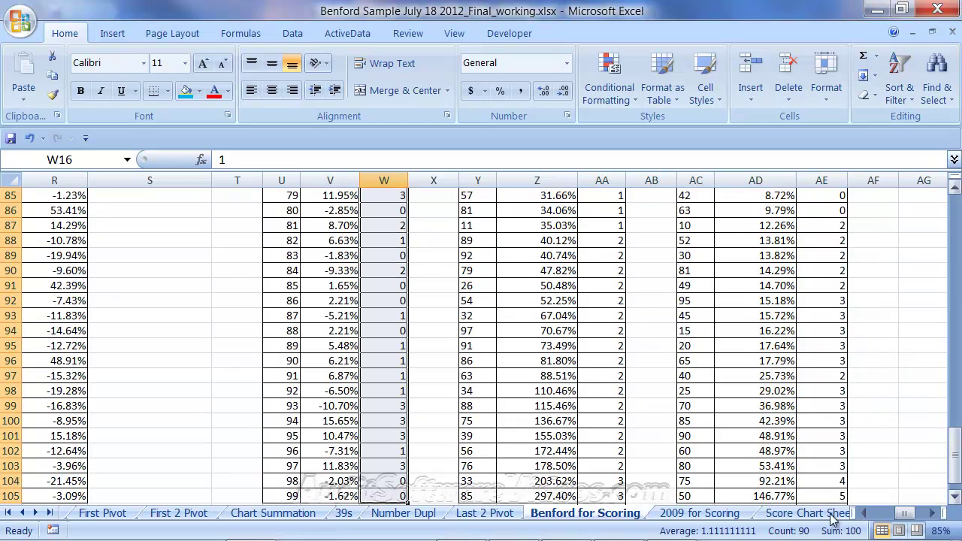
click(403, 329)
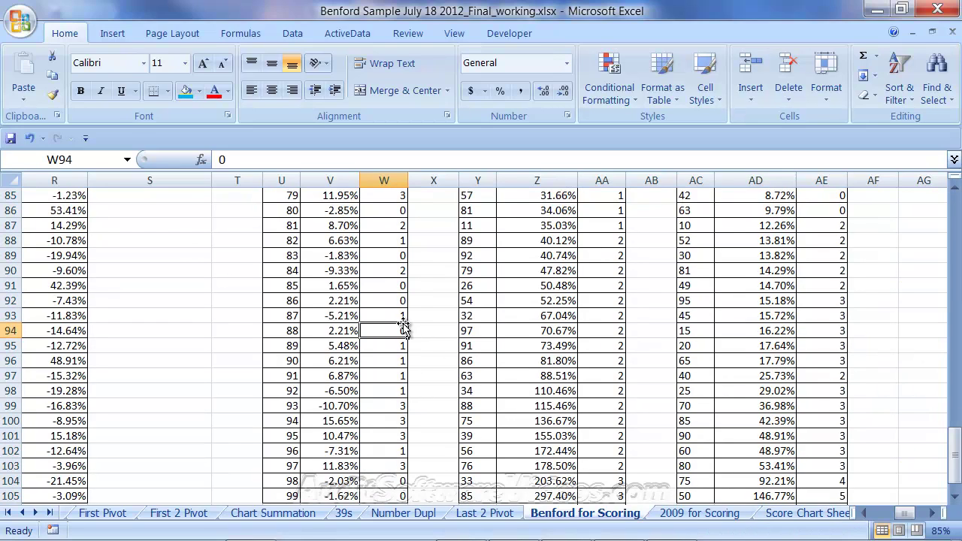
key(ctrl+Up)
key(Down)
key(Down)
key(Down)
key(Up)
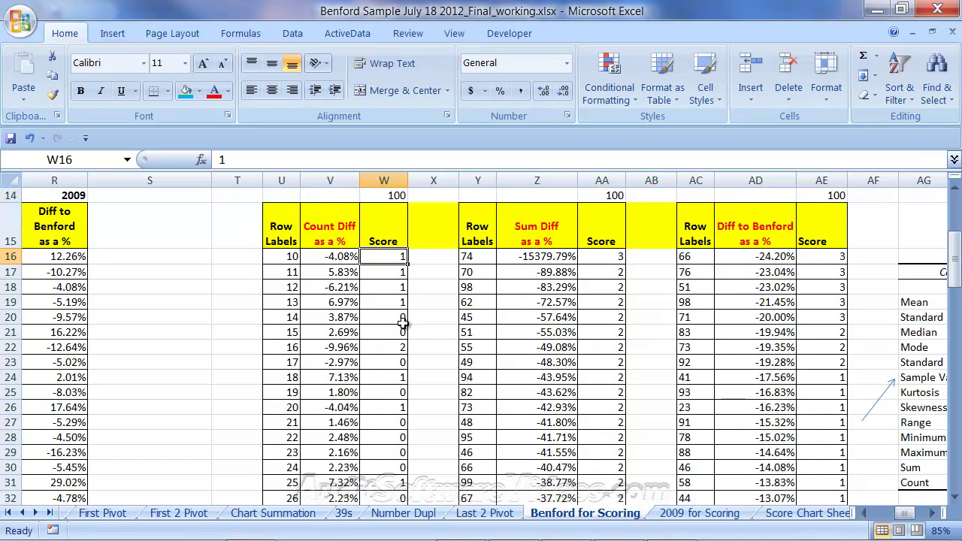
key(Right)
key(Right)
key(Right)
key(Right)
key(Right)
key(Right)
key(Right)
key(Right)
key(Right)
key(Right)
key(Right)
key(Right)
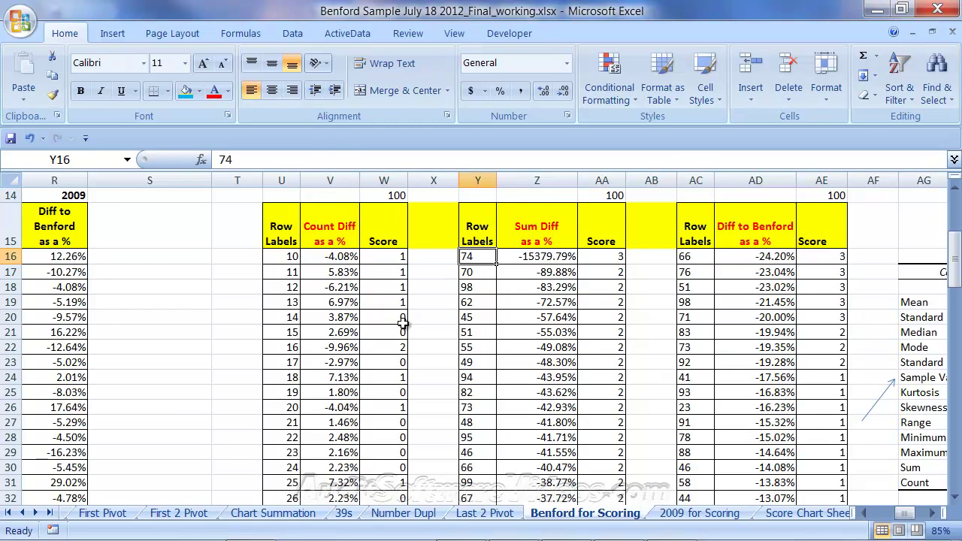
key(Left)
key(Left)
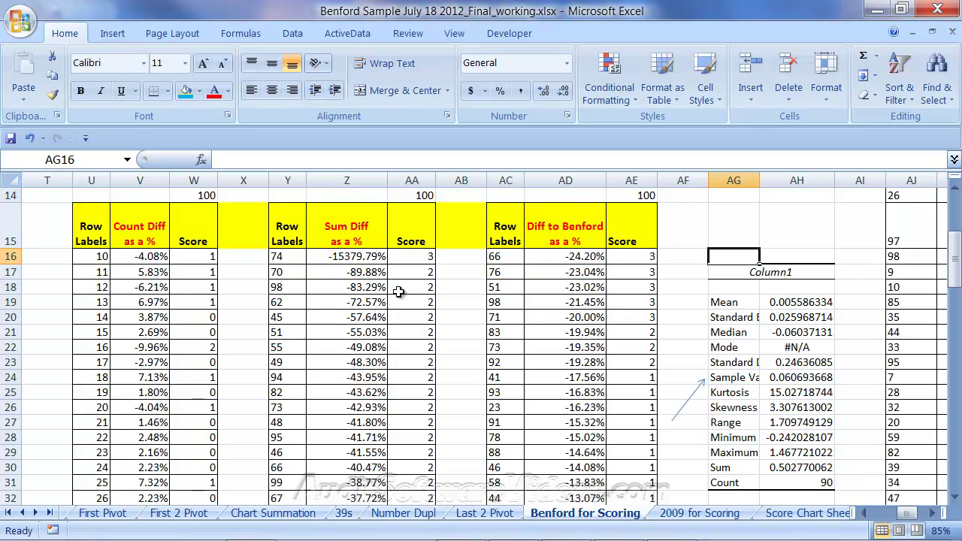
click(105, 194)
key(ctrl+shift+Down)
key(ctrl+shift+Down)
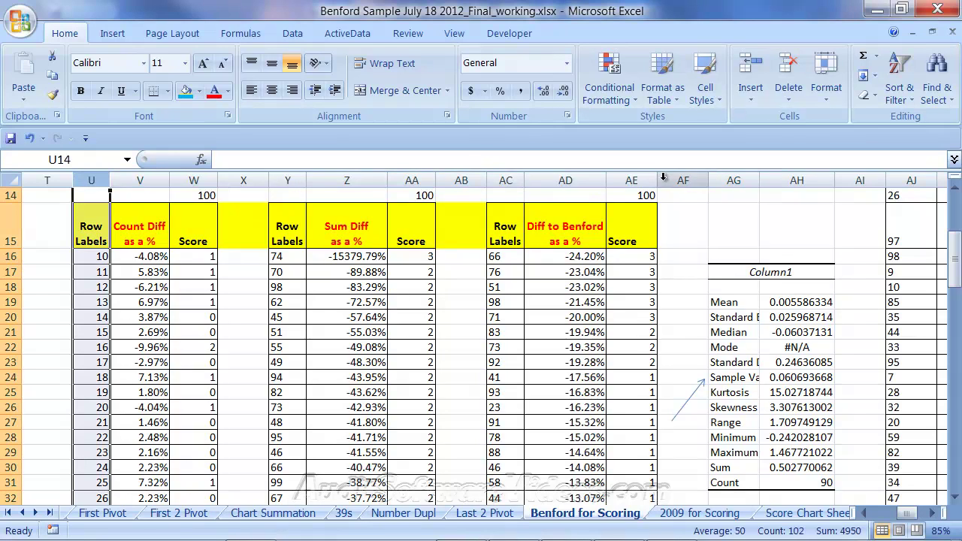
shift+click(646, 180)
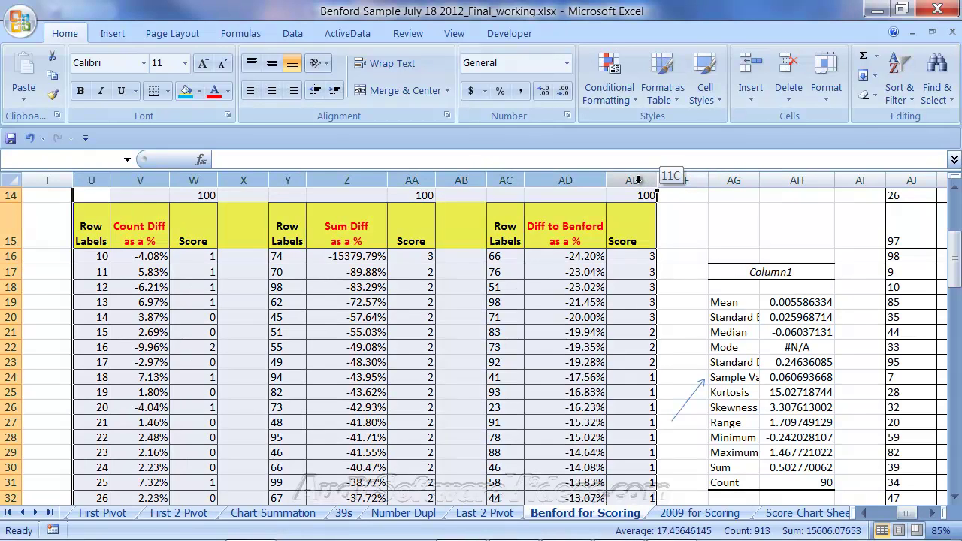
click(448, 274)
scroll(447, 276, up, 4)
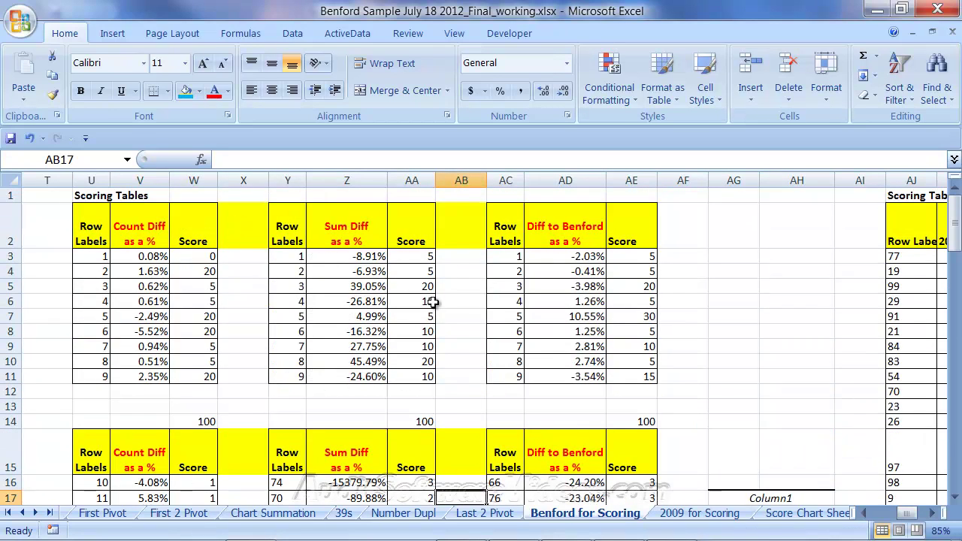
click(709, 307)
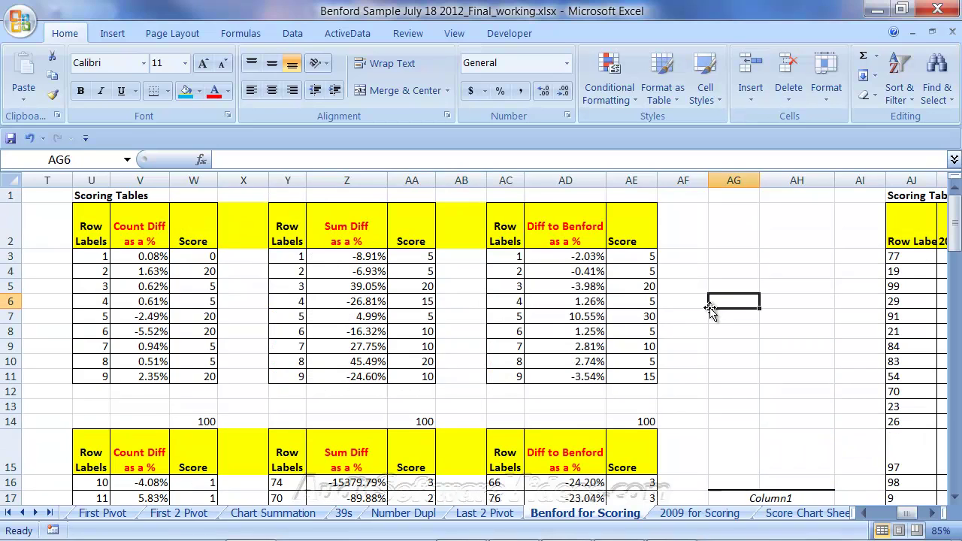
key(Right)
key(Right)
key(Right)
key(Right)
key(Right)
key(Right)
key(Right)
key(Right)
key(Right)
key(Right)
key(Right)
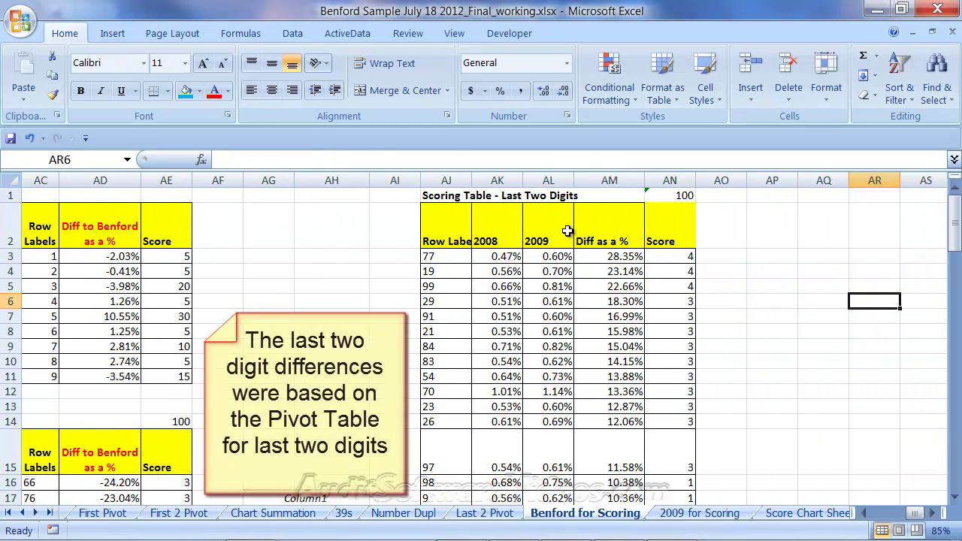
click(503, 257)
click(552, 258)
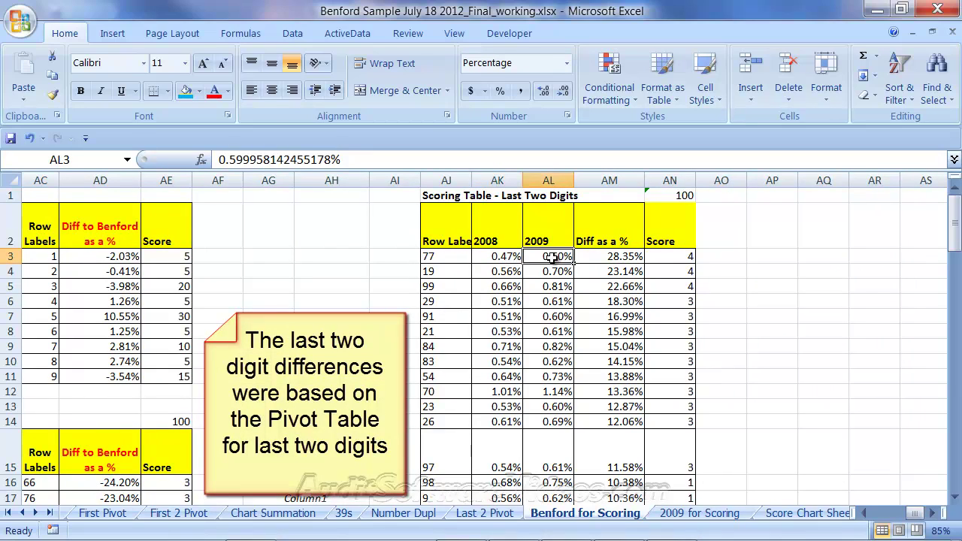
click(604, 258)
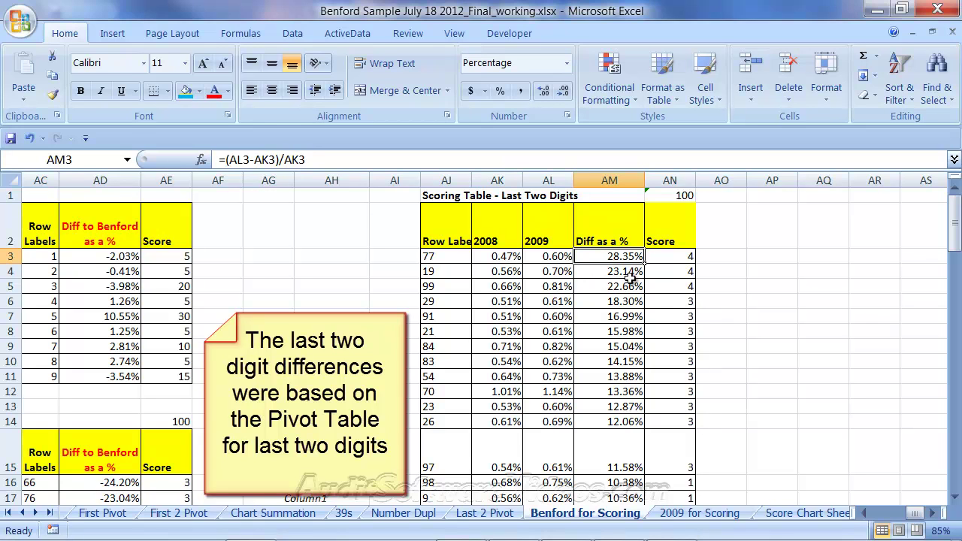
click(661, 256)
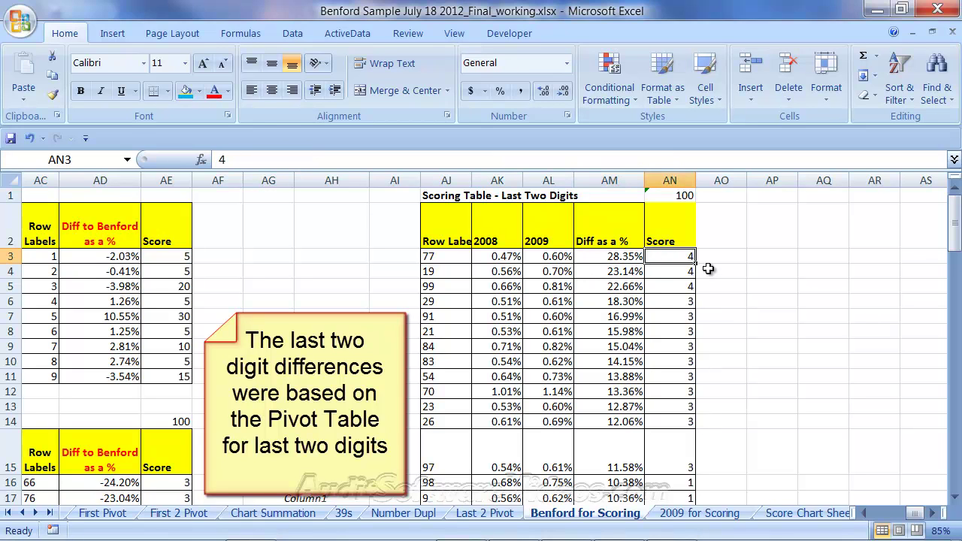
scroll(708, 268, down, 1)
click(682, 267)
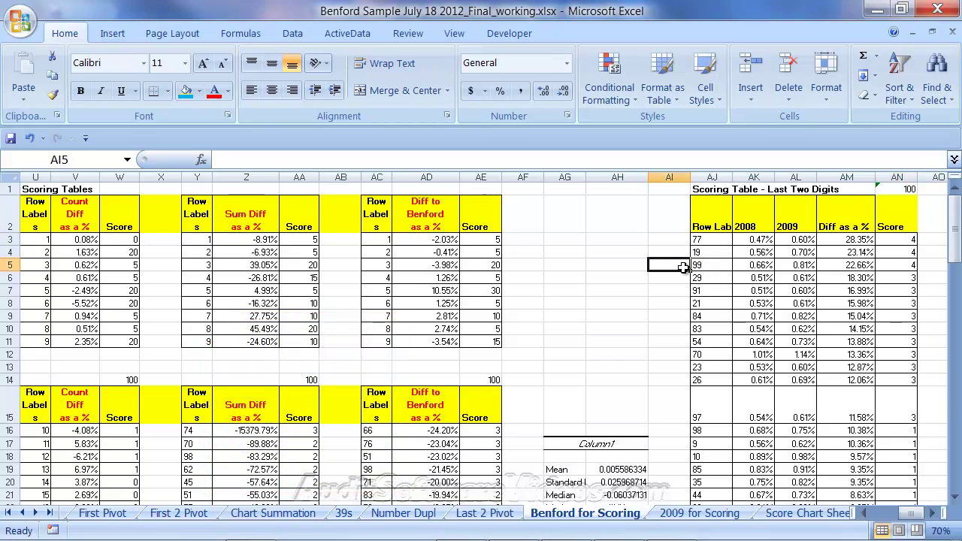
key(Right)
key(Right)
key(Right)
key(Right)
key(Right)
key(Right)
key(Right)
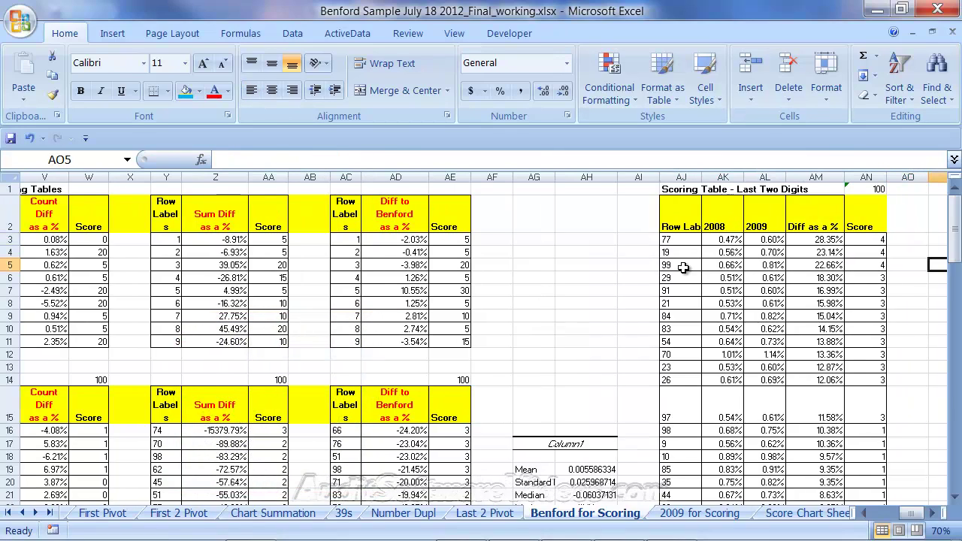
key(Left)
key(Left)
key(Left)
key(Left)
key(Left)
key(Left)
key(Left)
key(Left)
key(Left)
key(Left)
key(Left)
key(Left)
key(Left)
key(Left)
key(Left)
key(Left)
key(Left)
key(Left)
key(Left)
key(Left)
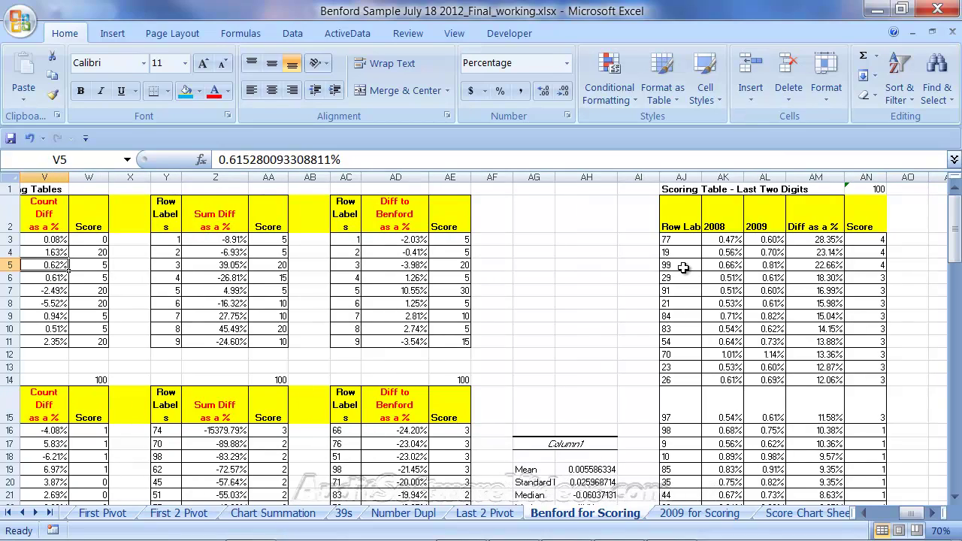
key(Left)
key(Left)
key(Left)
key(Left)
key(Left)
key(Left)
key(Left)
key(Left)
key(Left)
key(Left)
key(Left)
key(Left)
key(Left)
key(Left)
key(Left)
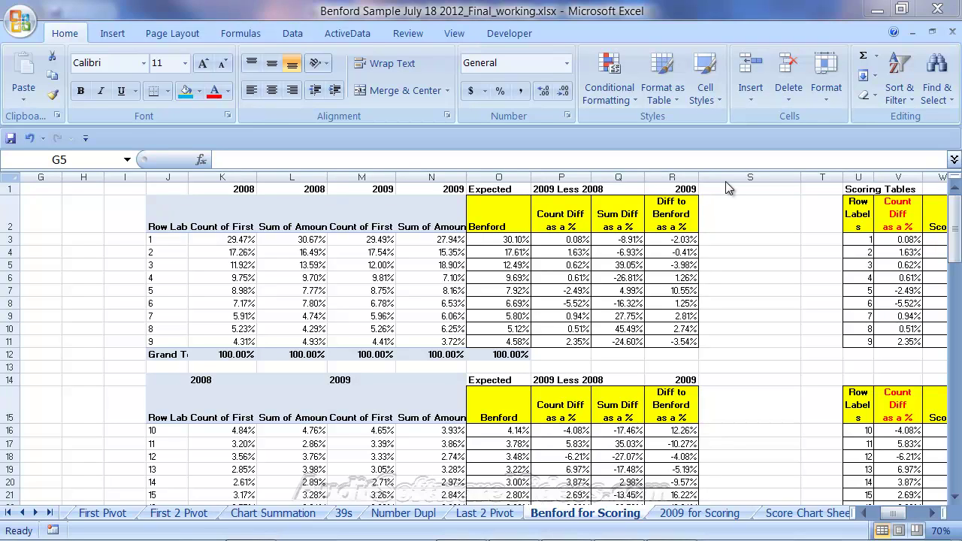
click(672, 176)
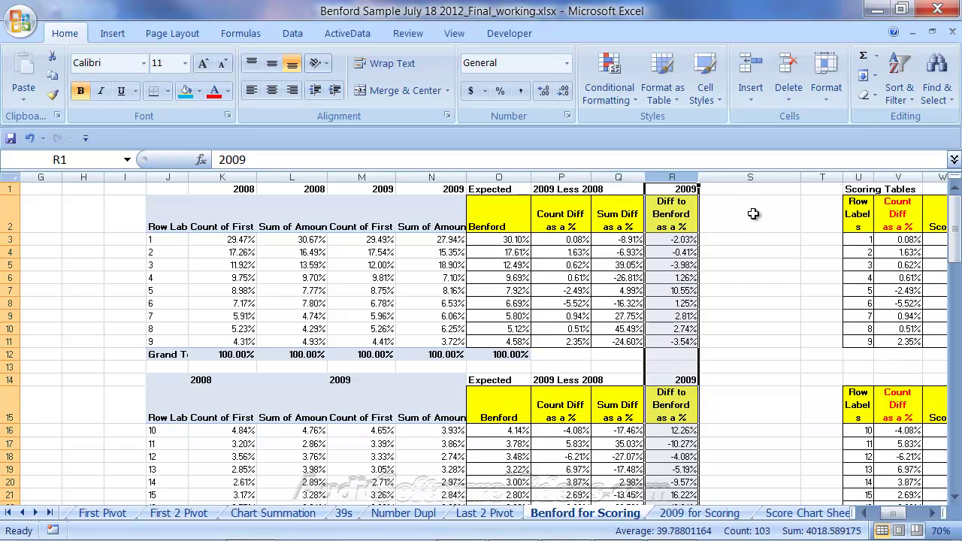
click(751, 215)
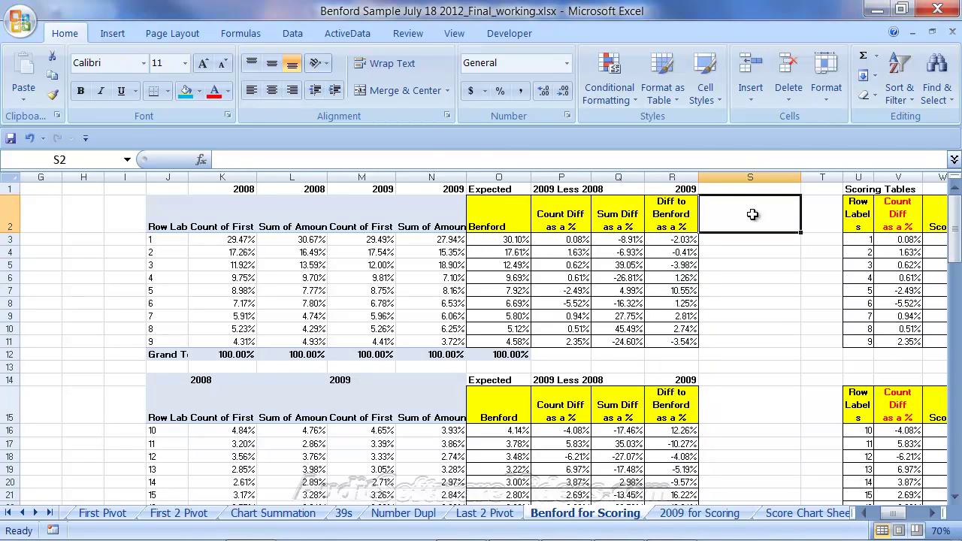
key(Right)
key(Right)
key(Right)
key(Right)
key(Right)
key(Right)
key(Right)
key(Right)
key(Right)
key(Right)
key(Right)
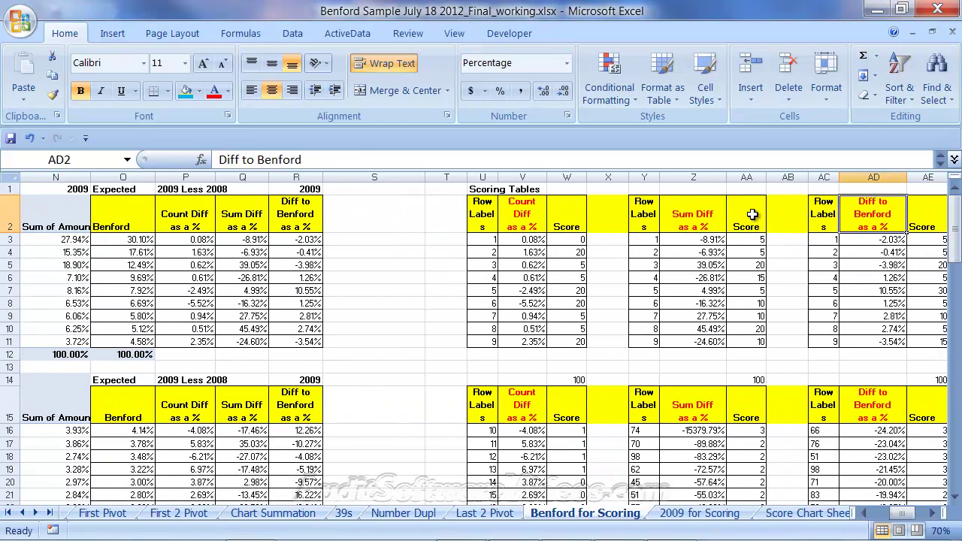
key(Right)
key(Right)
key(Right)
key(Right)
key(Right)
key(Right)
key(Right)
key(Right)
key(Right)
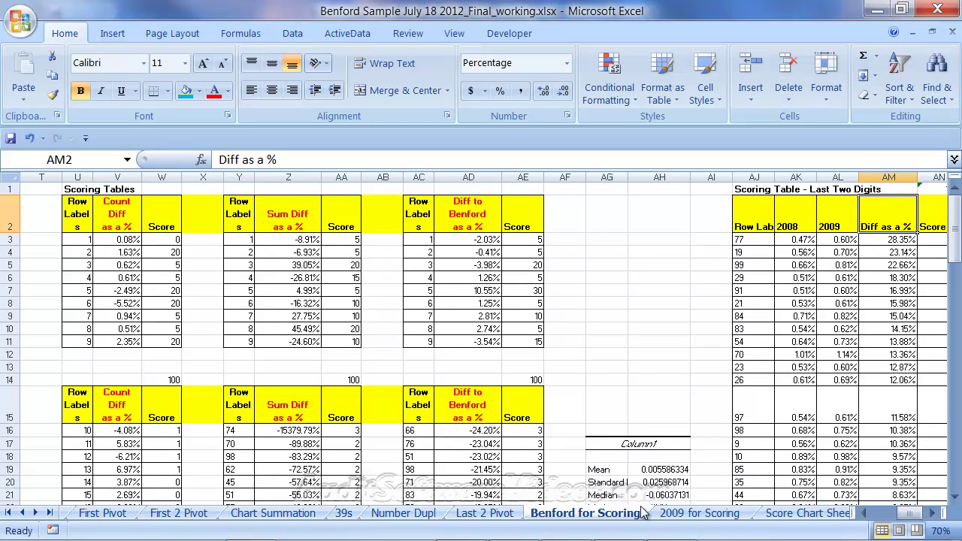
Step: On 2009 for Scoring, inspect the First 1 Count Diff Score lookup and first-digit formulas
click(665, 514)
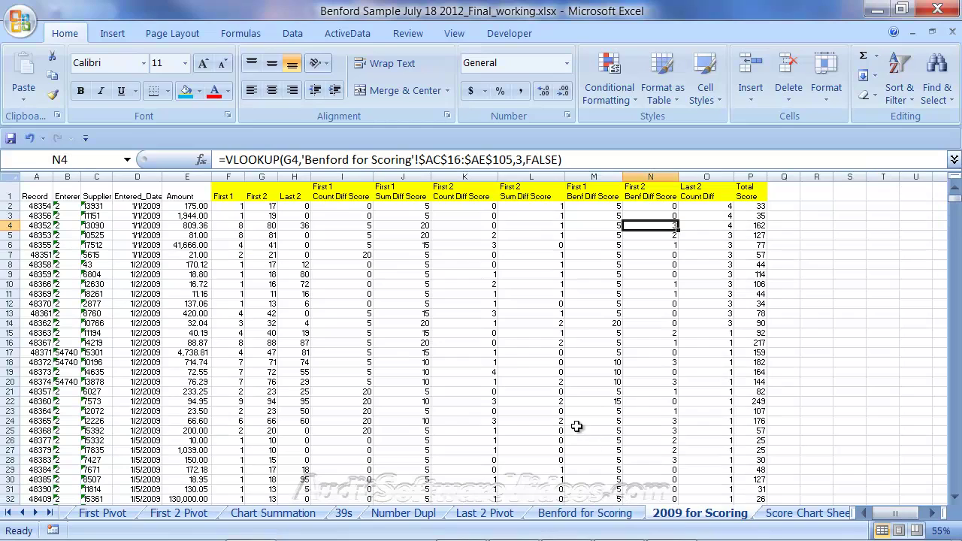
click(354, 206)
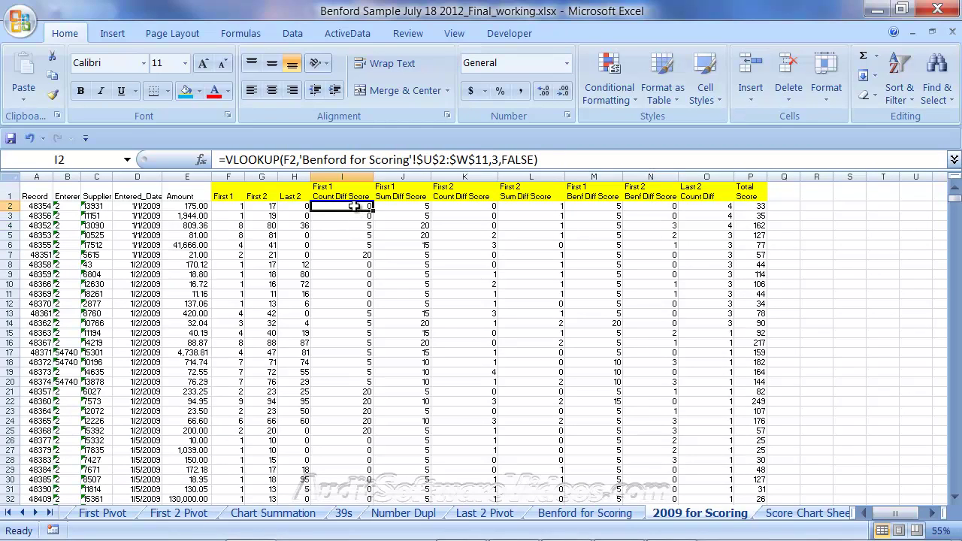
click(266, 208)
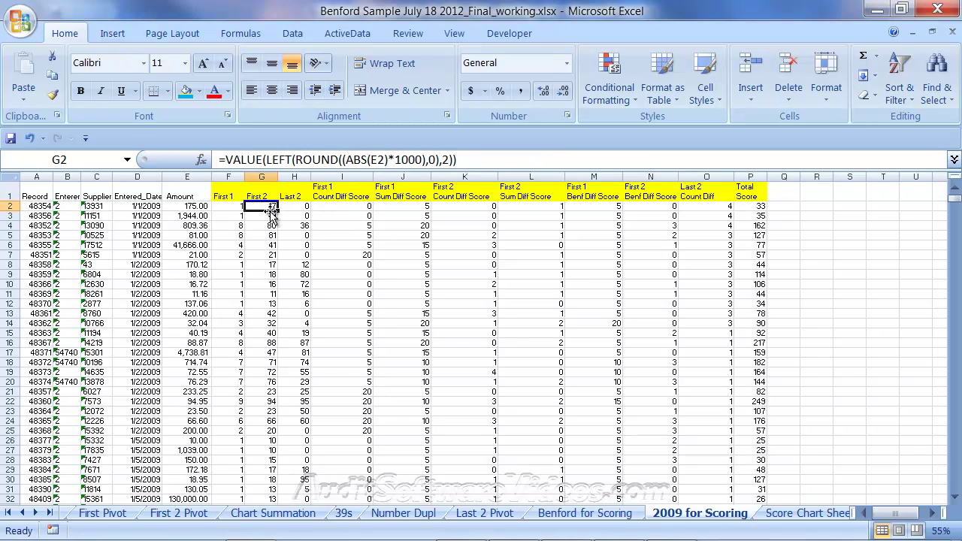
scroll(271, 210, up, 2)
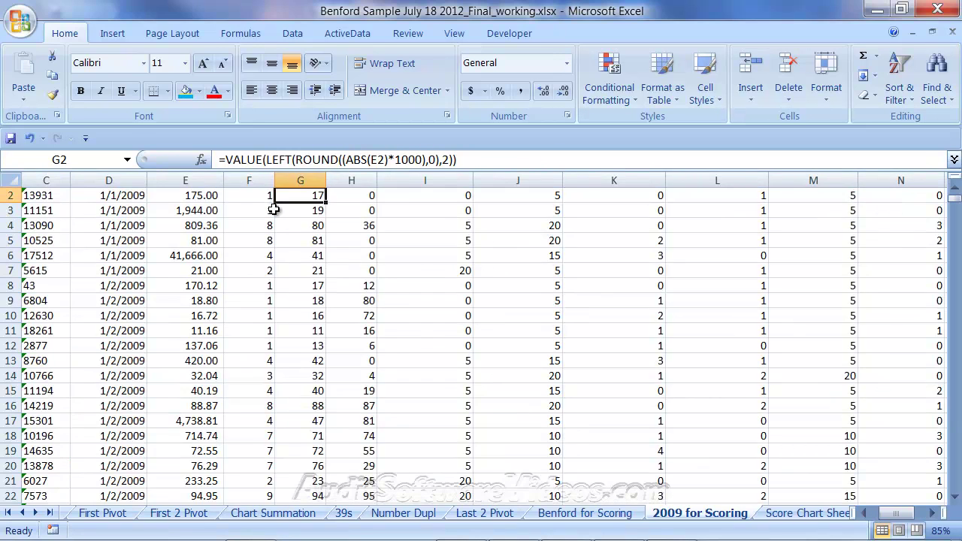
scroll(273, 210, up, 1)
scroll(140, 231, up, 1)
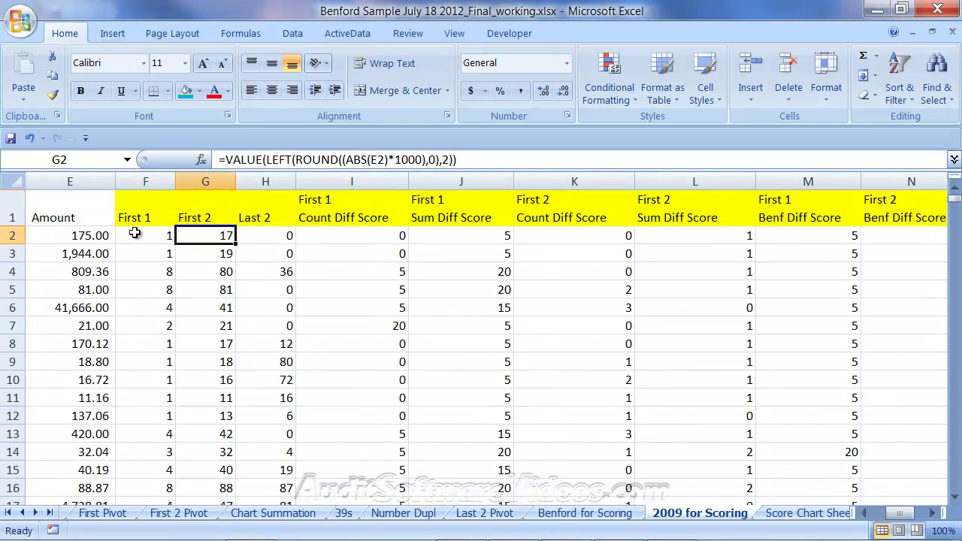
click(149, 213)
click(157, 182)
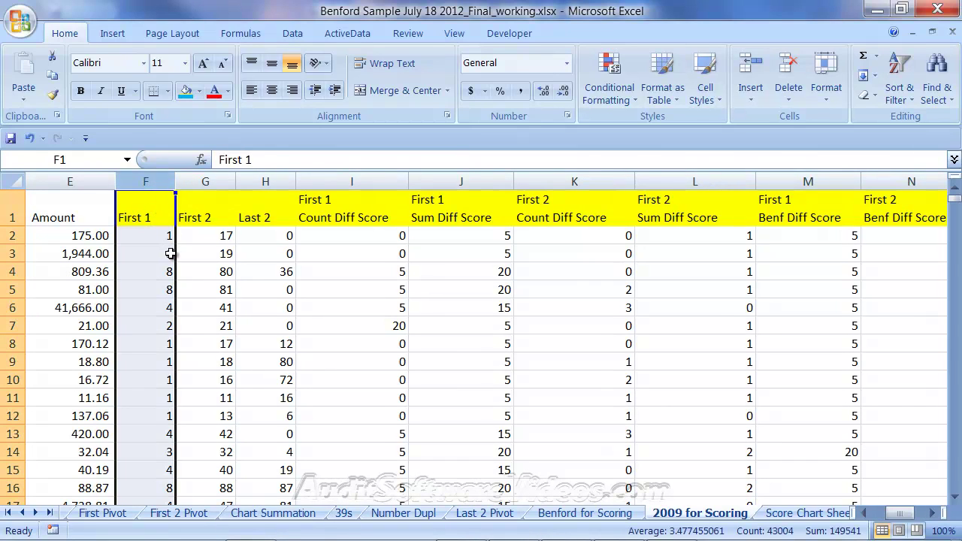
click(342, 236)
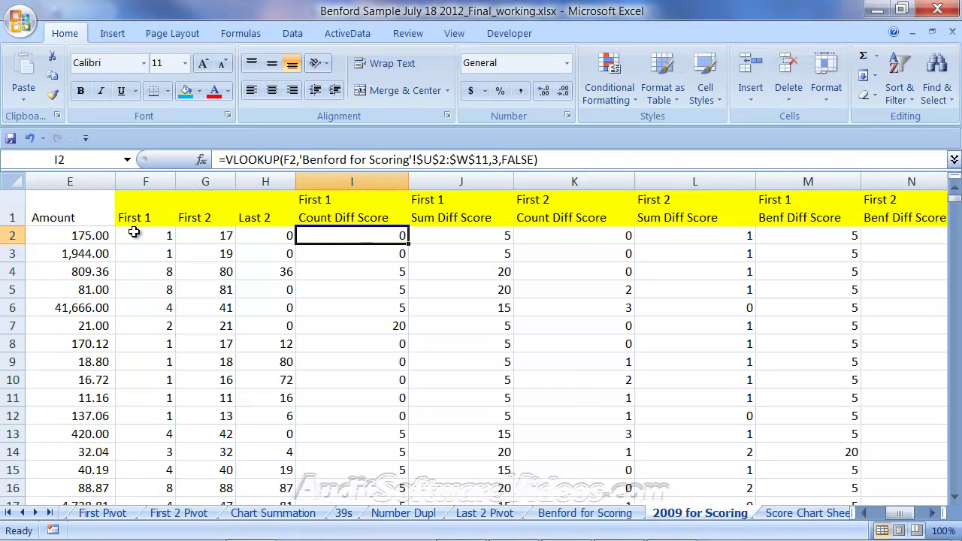
Step: Select the U2:W11 scoring table, then compare the F2, I2, F4 and I4 formulas
click(582, 513)
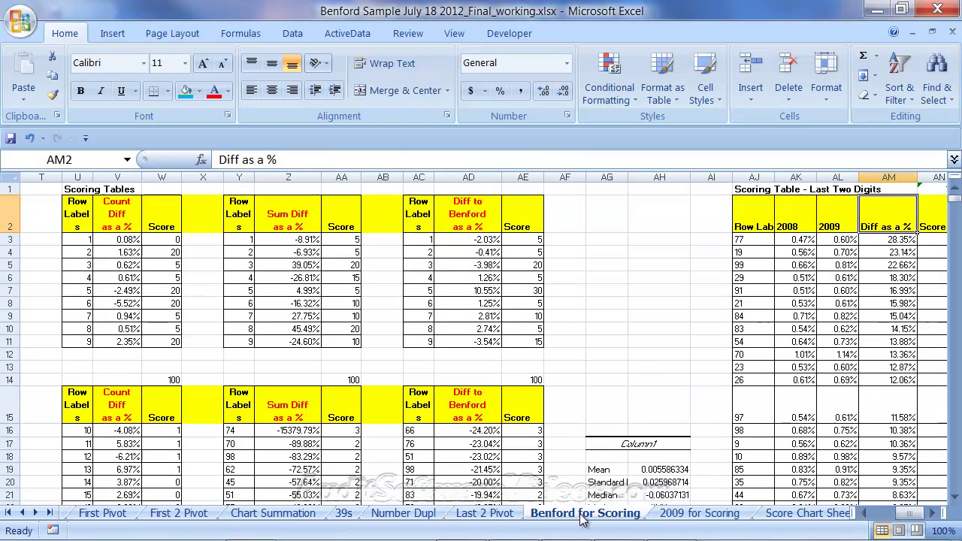
drag(77, 216, 154, 341)
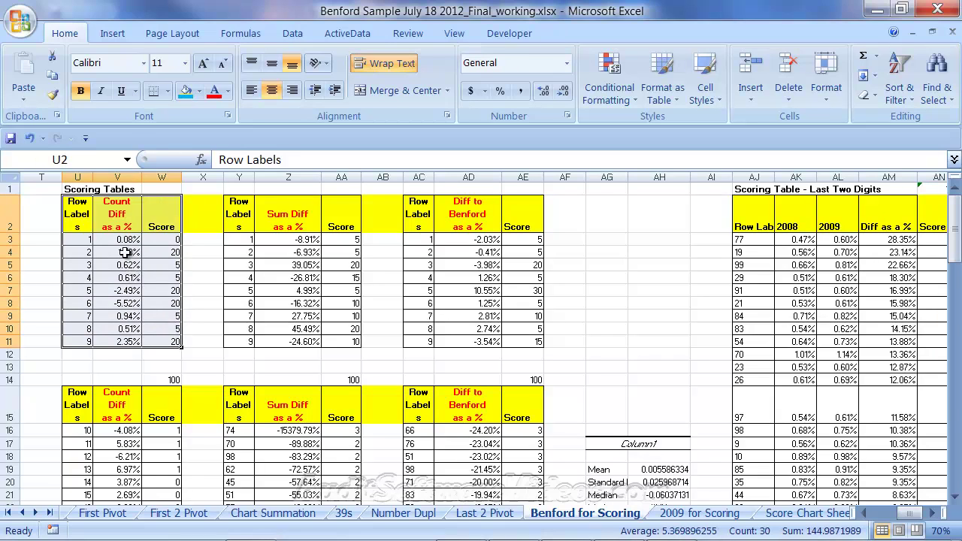
click(665, 515)
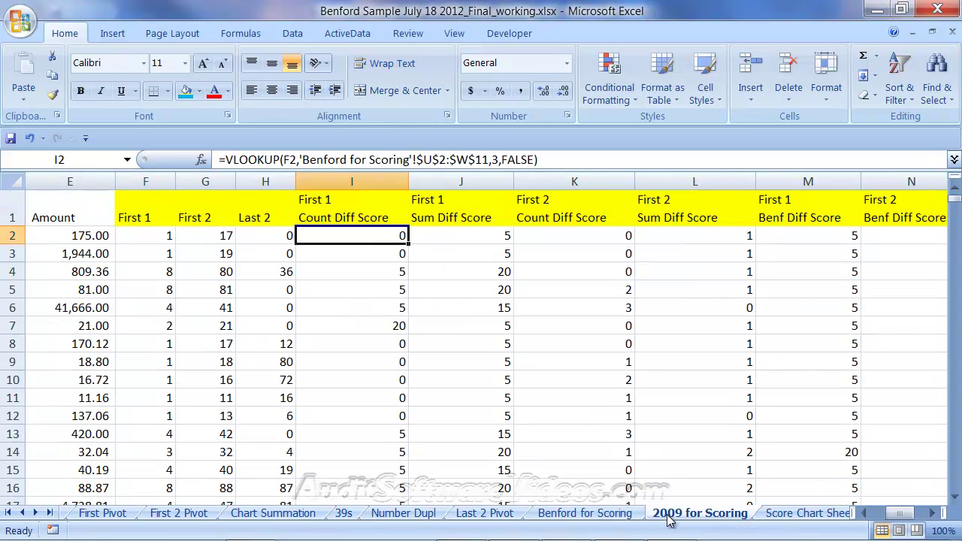
click(158, 237)
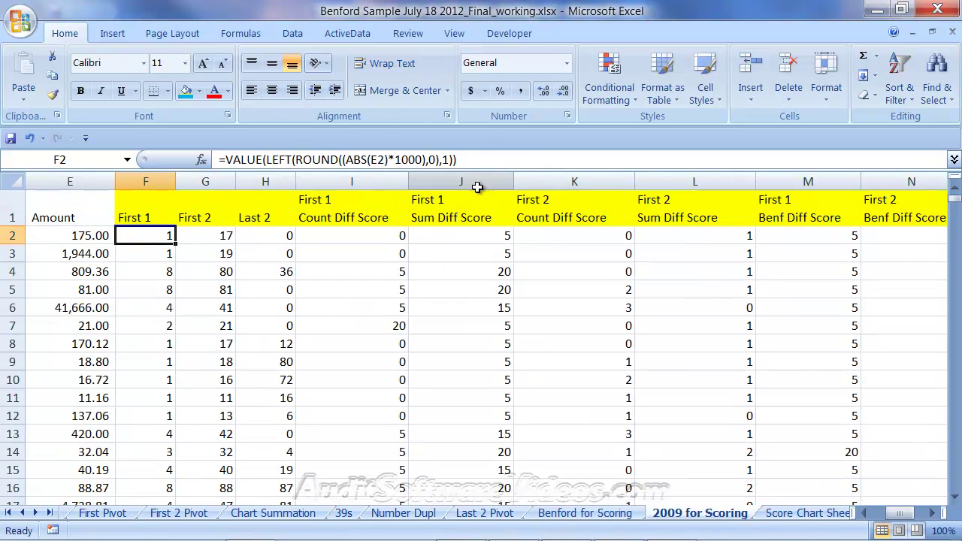
click(399, 241)
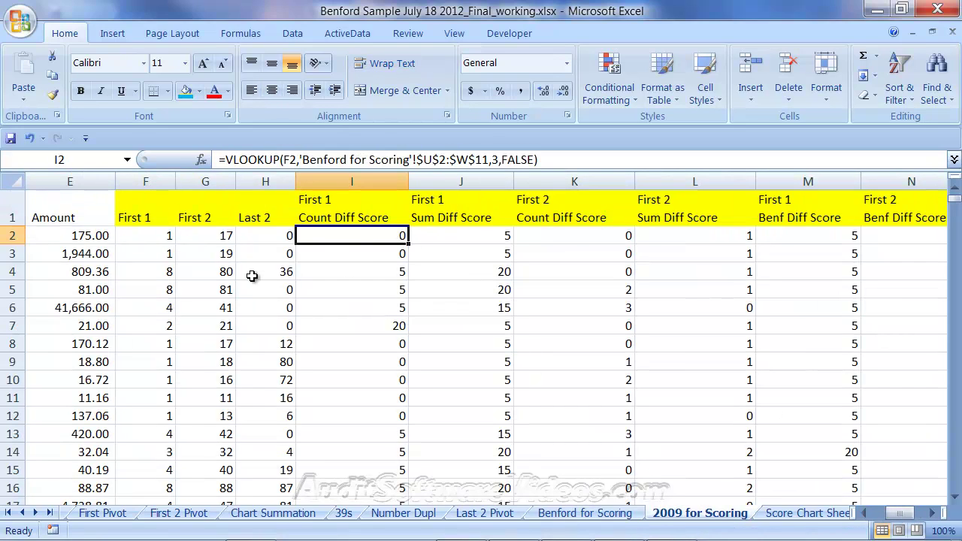
click(167, 271)
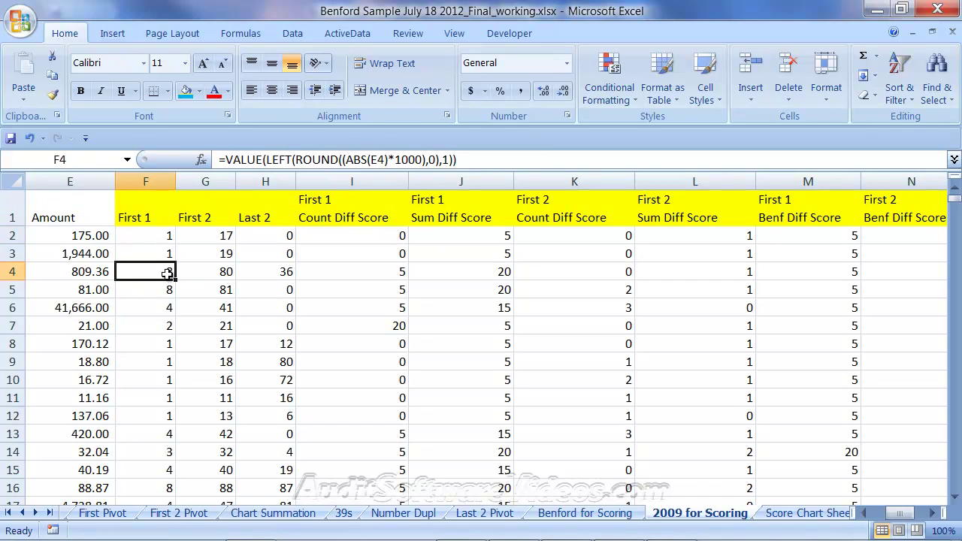
click(389, 270)
Step: Confirm digit 8's score in W10 on Benford for Scoring, then return to 2009 for Scoring
click(554, 514)
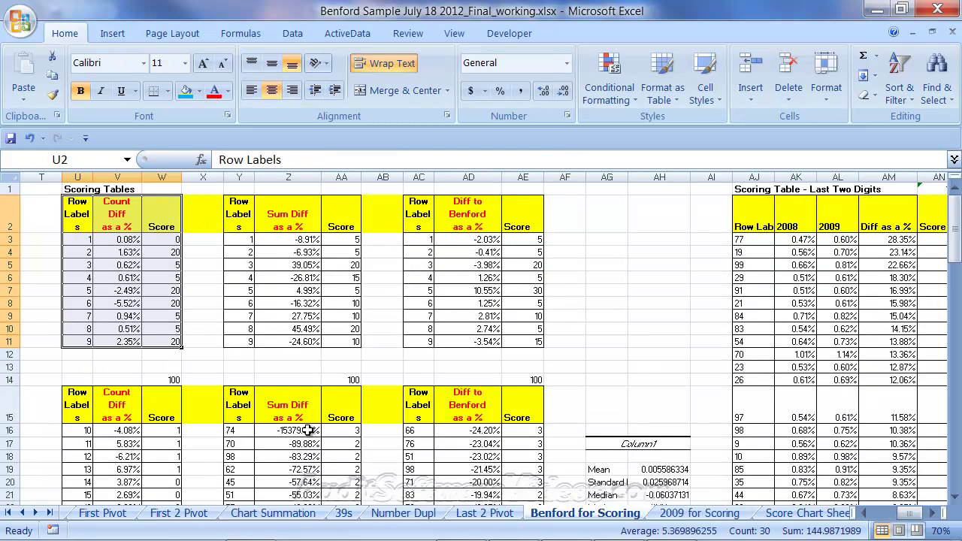
click(79, 331)
click(171, 331)
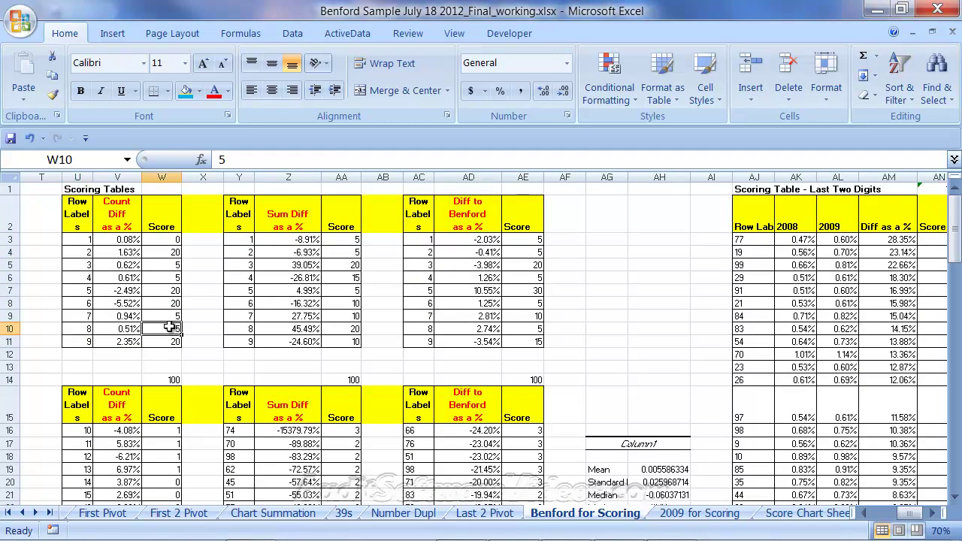
click(696, 514)
click(201, 160)
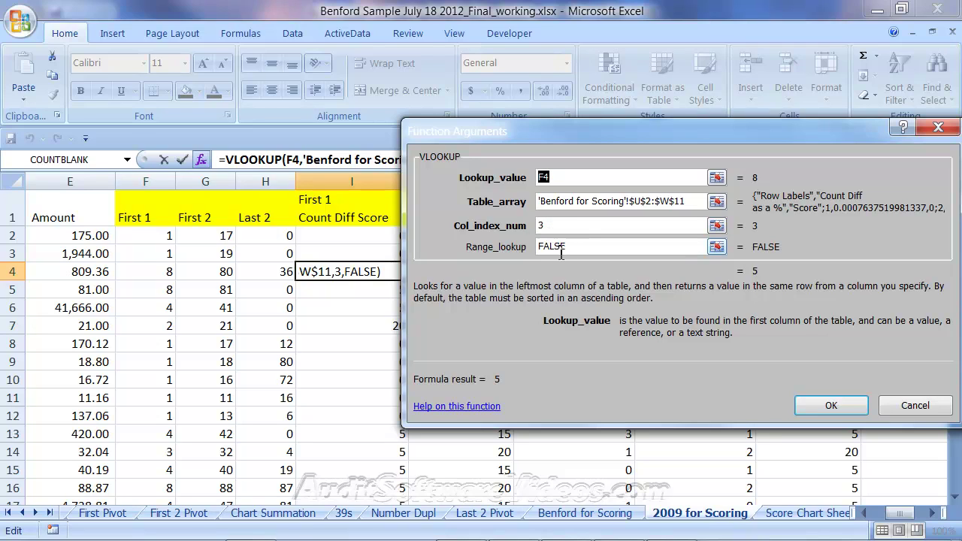
click(910, 407)
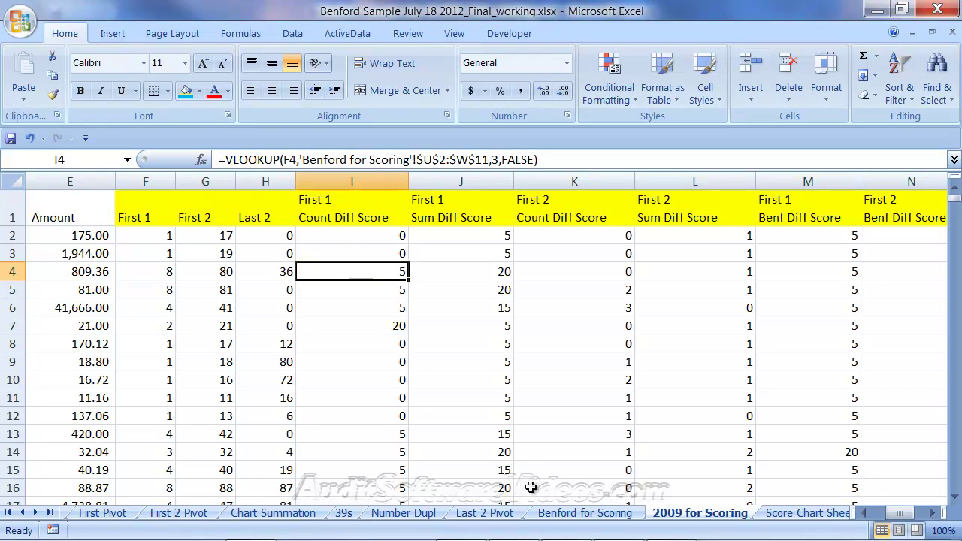
Step: Review the six Diff Score columns, from First 1 Count through First 2 Benf, on 2009 for Scoring
click(584, 514)
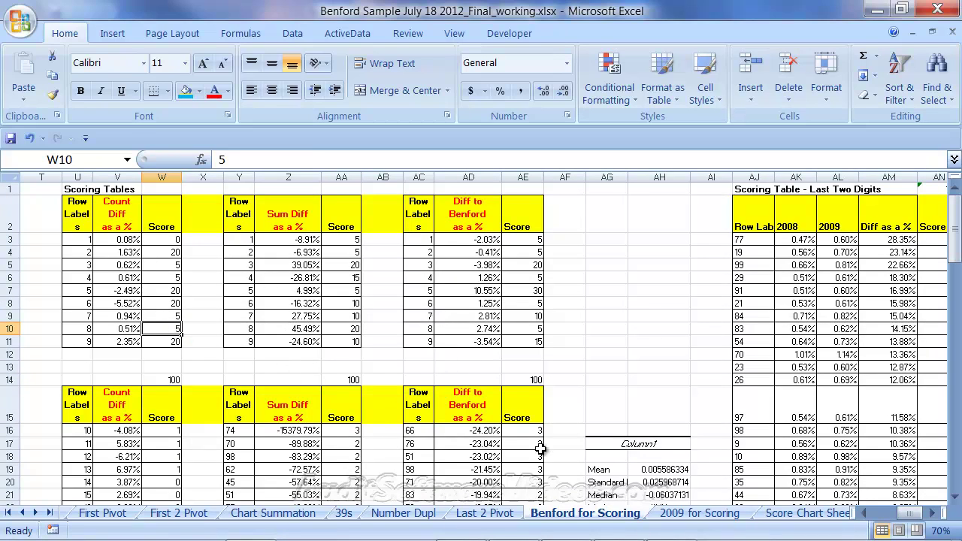
click(671, 517)
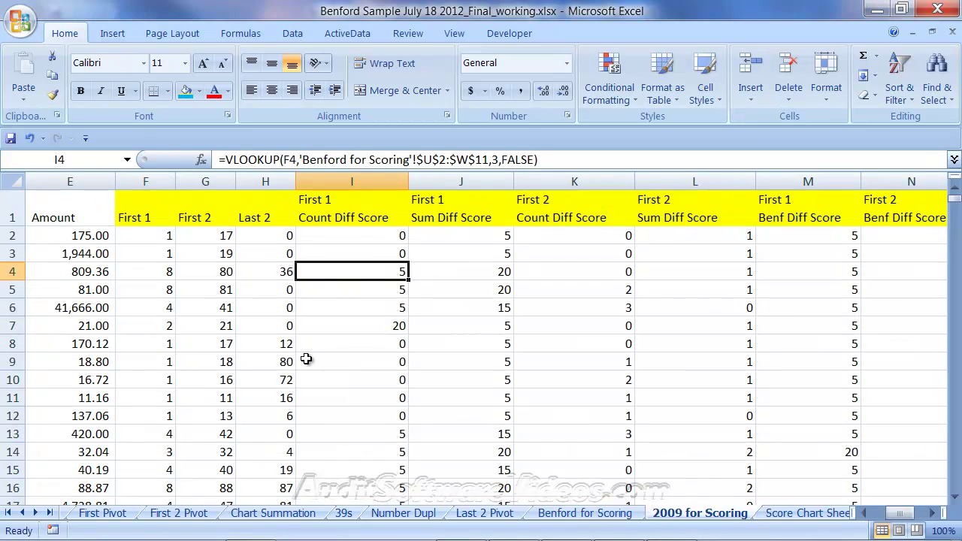
click(344, 182)
click(458, 181)
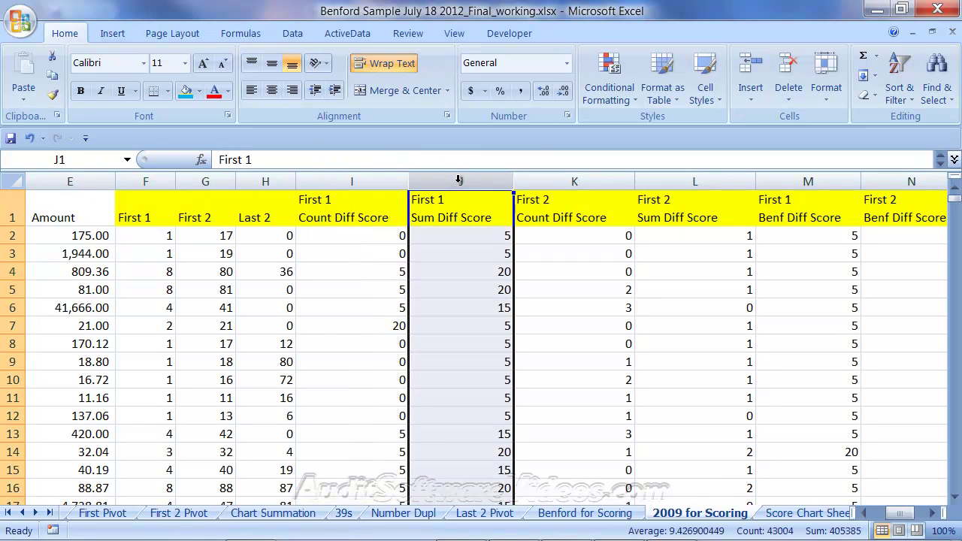
click(571, 181)
click(674, 180)
click(800, 181)
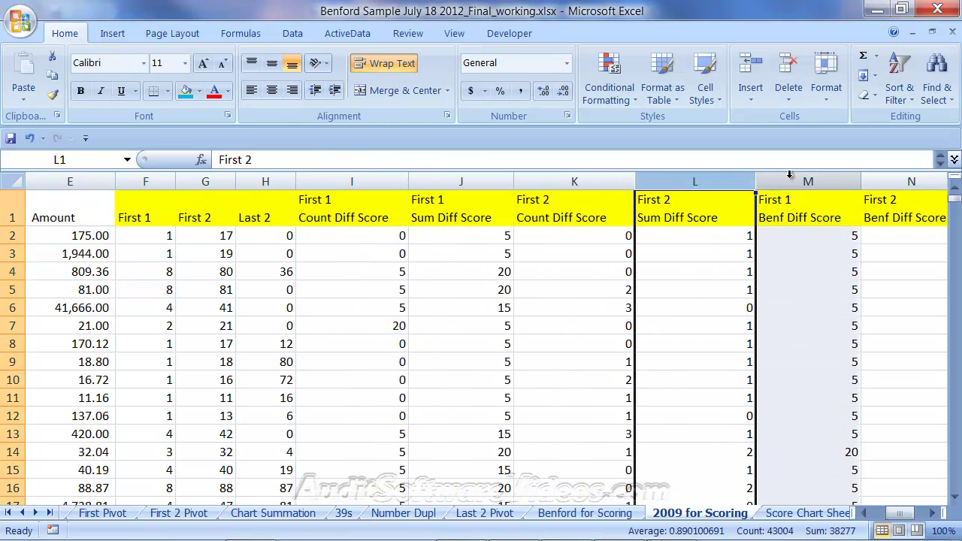
click(906, 181)
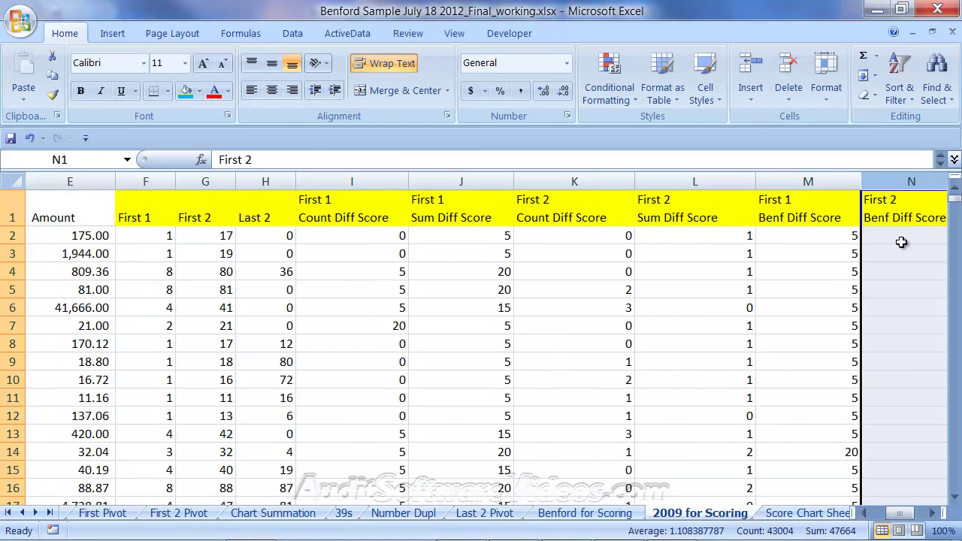
Step: Scroll right and inspect the Total Score formula =SUM(F2:O2) in P2
click(933, 514)
click(932, 514)
click(933, 514)
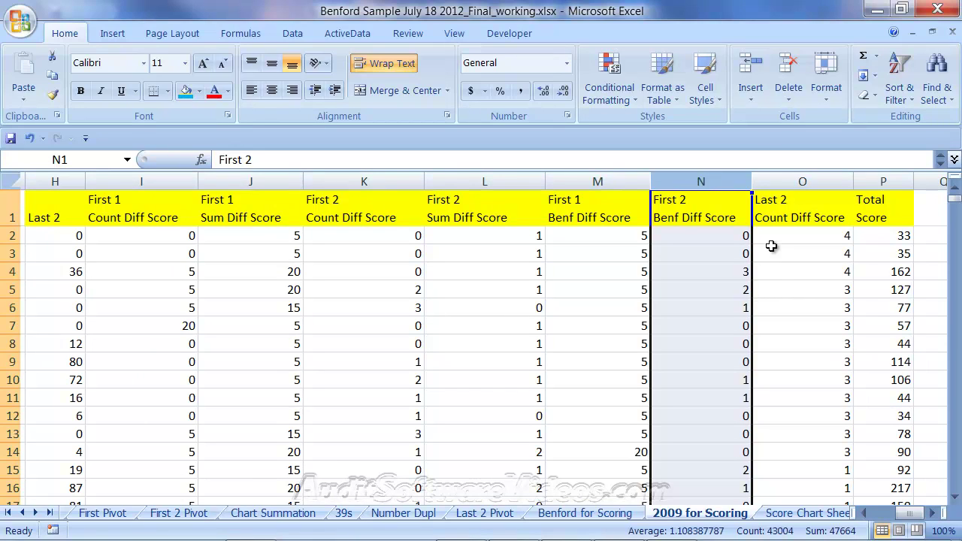
click(884, 240)
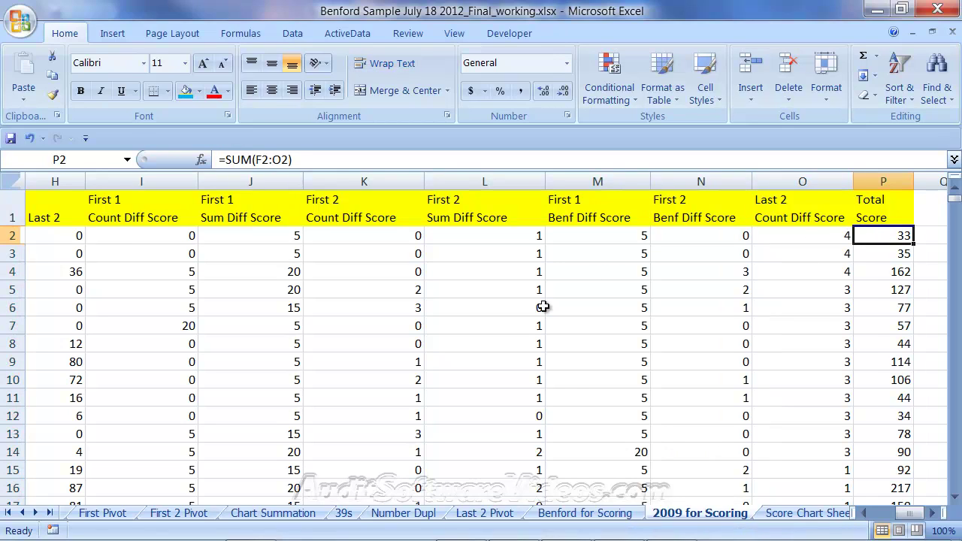
click(398, 344)
key(Left)
key(Left)
key(Left)
key(Left)
key(Left)
key(Left)
key(Left)
key(Left)
key(Left)
key(Left)
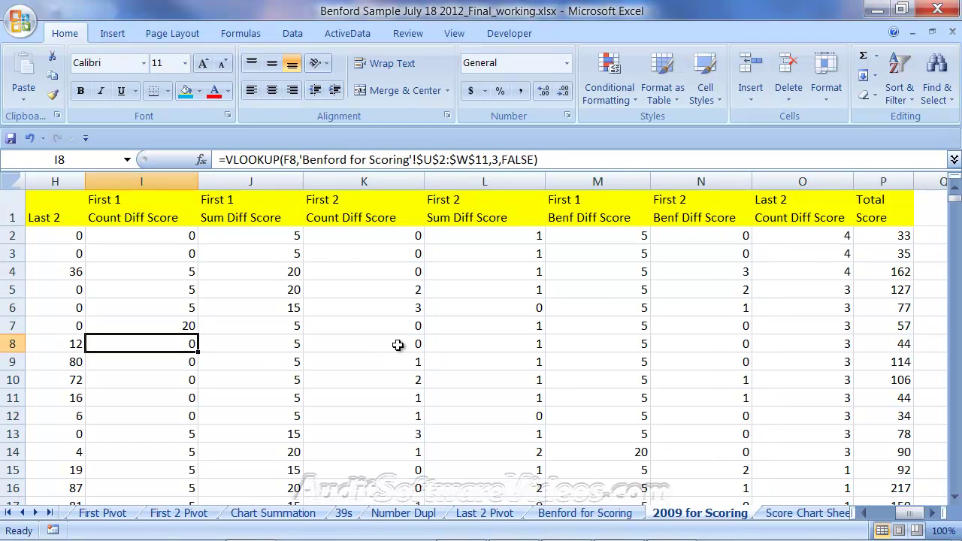
key(Right)
key(Right)
key(Right)
key(Right)
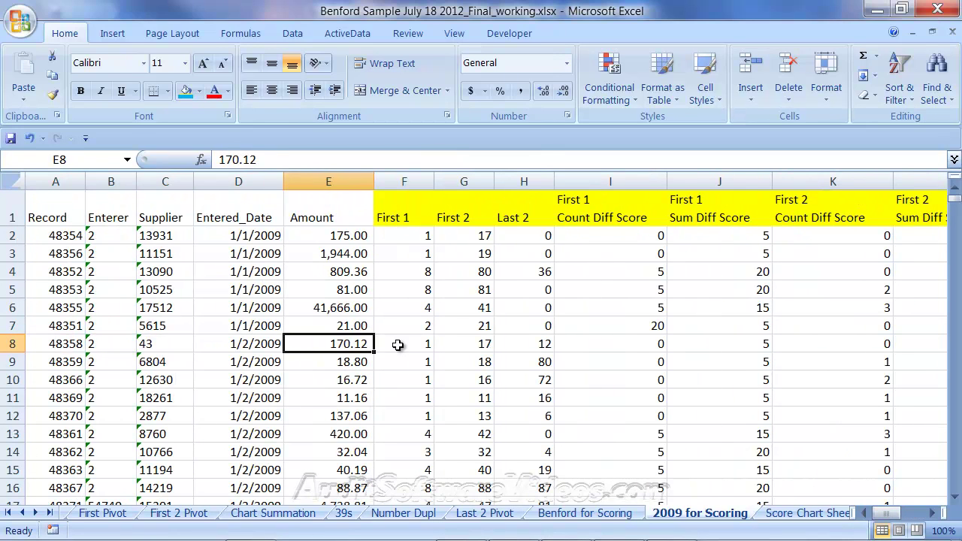
key(Up)
key(Up)
key(Up)
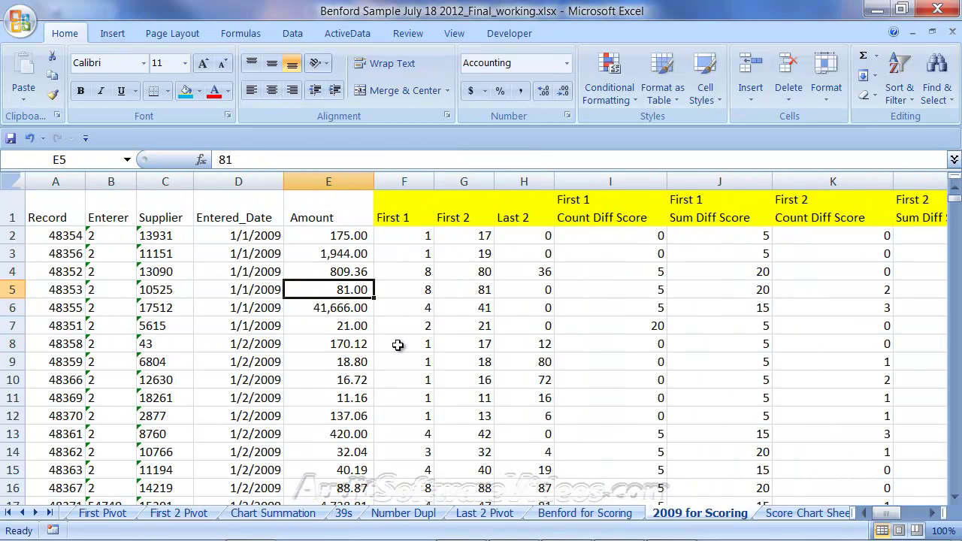
key(Right)
key(Right)
key(Right)
key(Right)
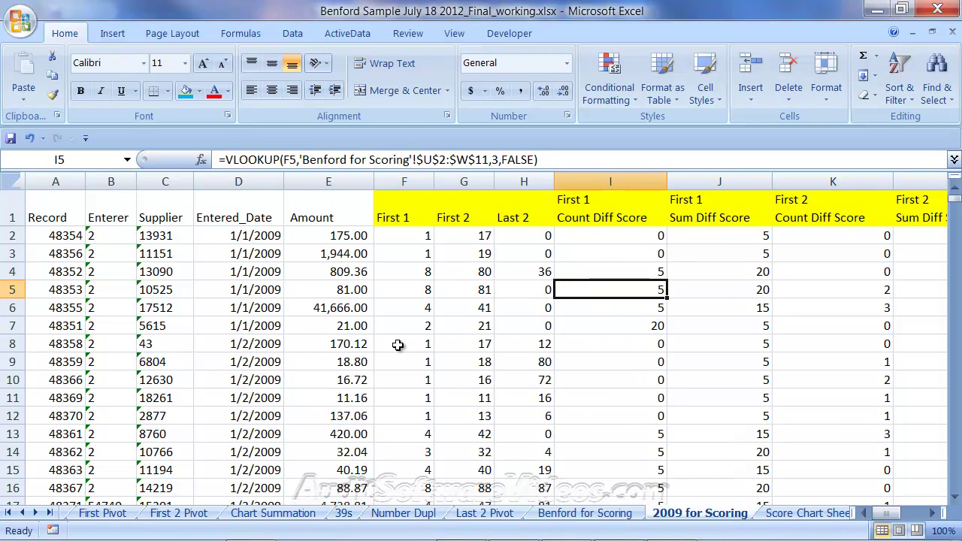
key(Left)
key(Left)
key(Left)
key(Left)
key(Left)
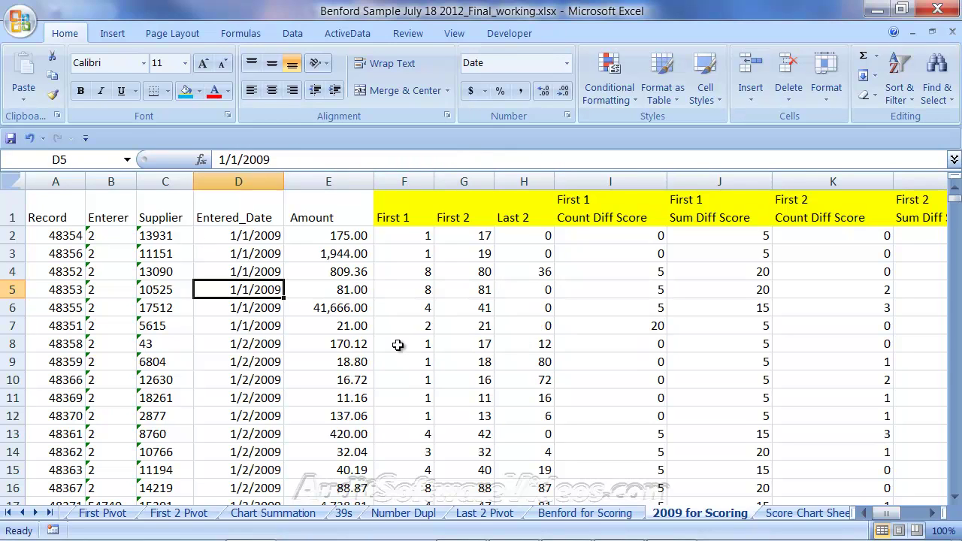
key(Right)
key(Right)
key(Right)
key(Right)
key(Right)
key(Right)
key(Left)
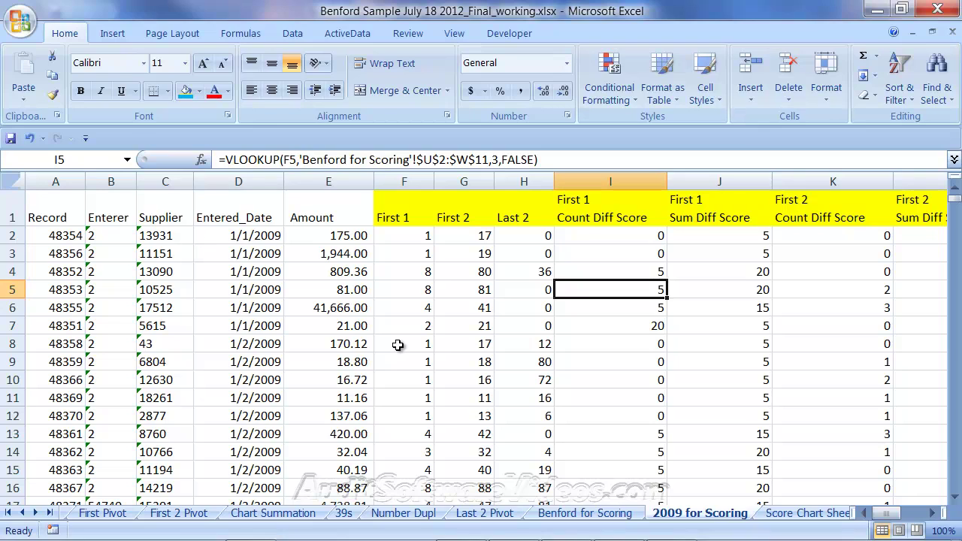
key(Right)
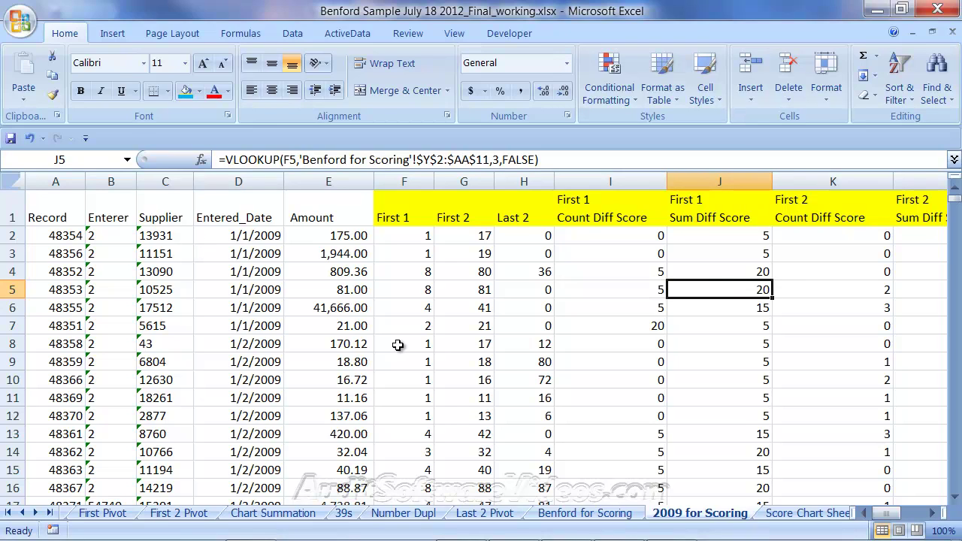
key(Right)
key(Right)
key(Right)
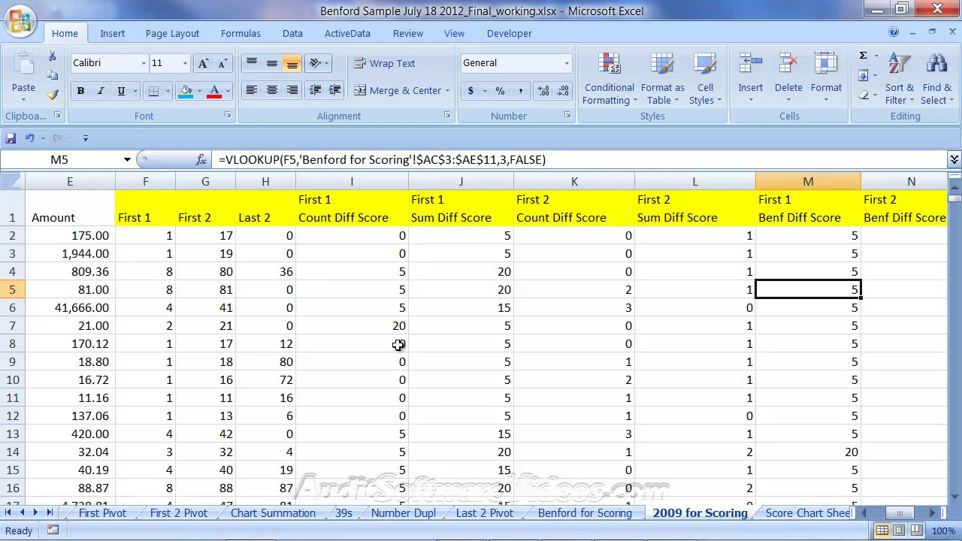
key(Right)
key(Right)
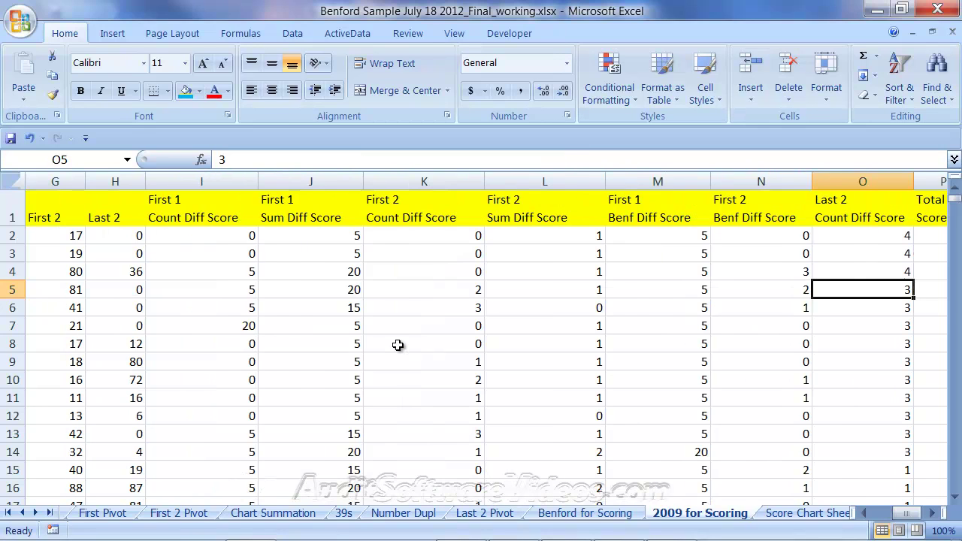
key(Right)
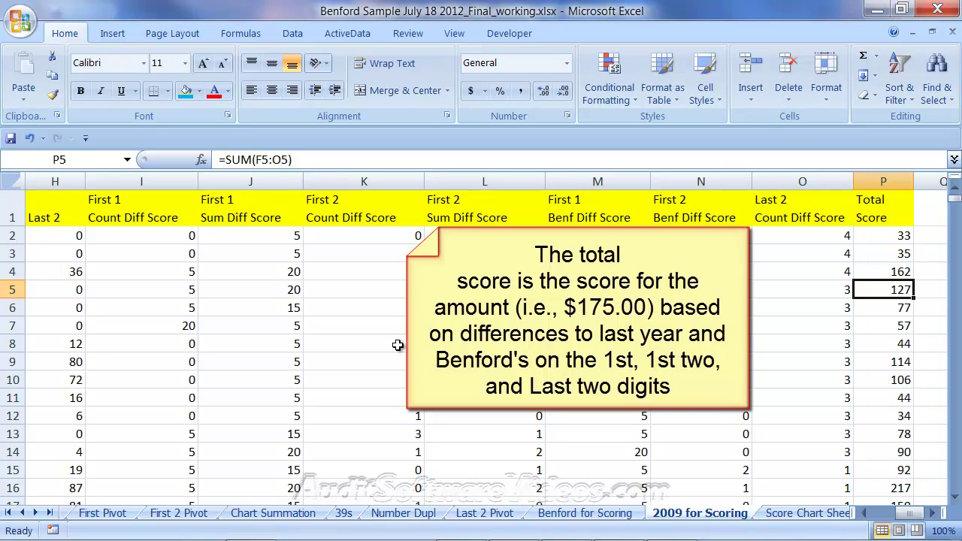
key(Up)
key(Up)
key(Up)
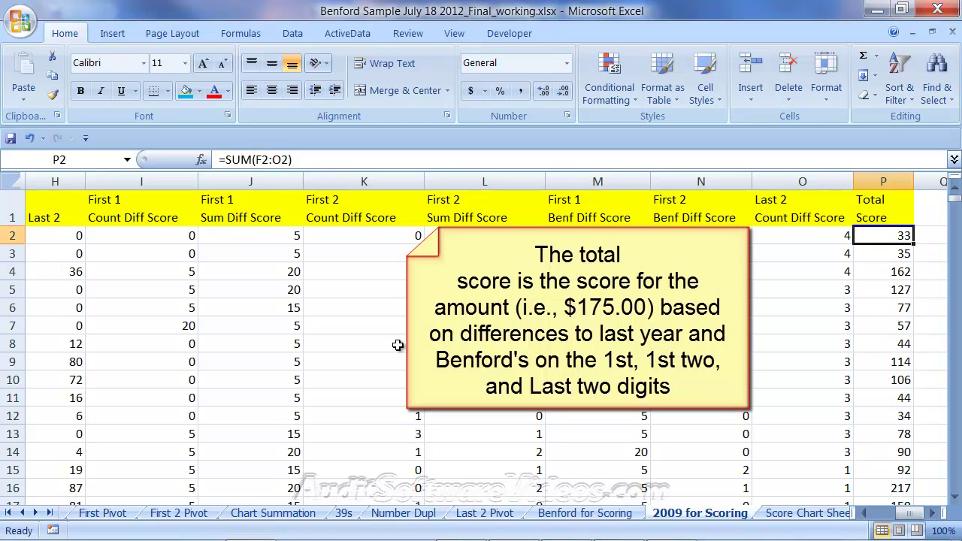
key(Left)
key(Left)
key(Left)
key(Left)
key(Left)
key(Left)
key(Left)
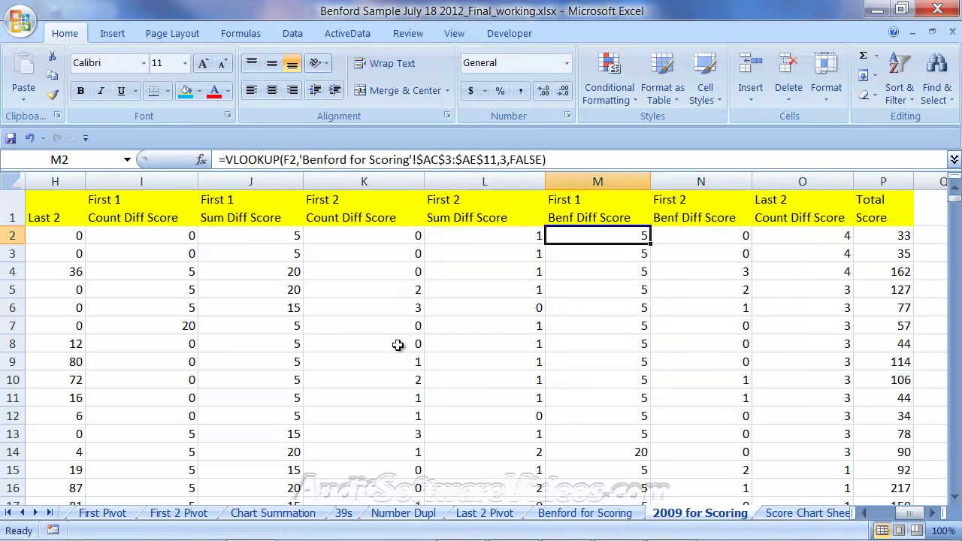
key(Left)
key(Left)
key(Left)
key(Left)
key(Left)
key(Left)
key(Right)
key(Right)
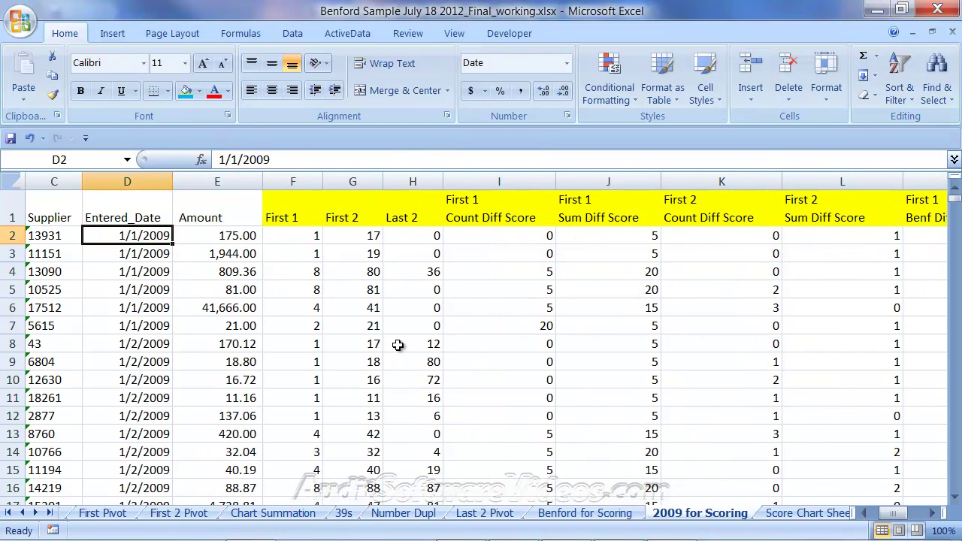
key(Right)
key(Left)
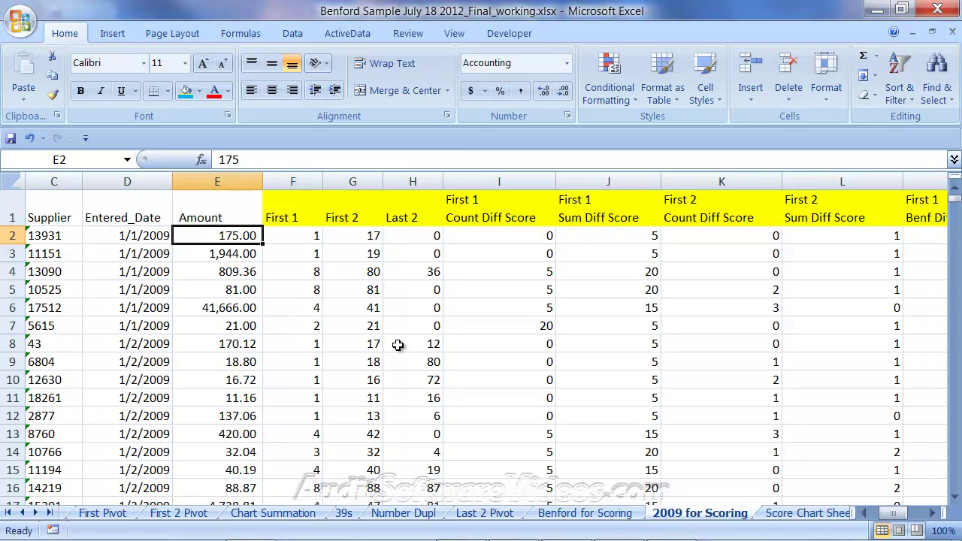
key(ctrl+shift+Down)
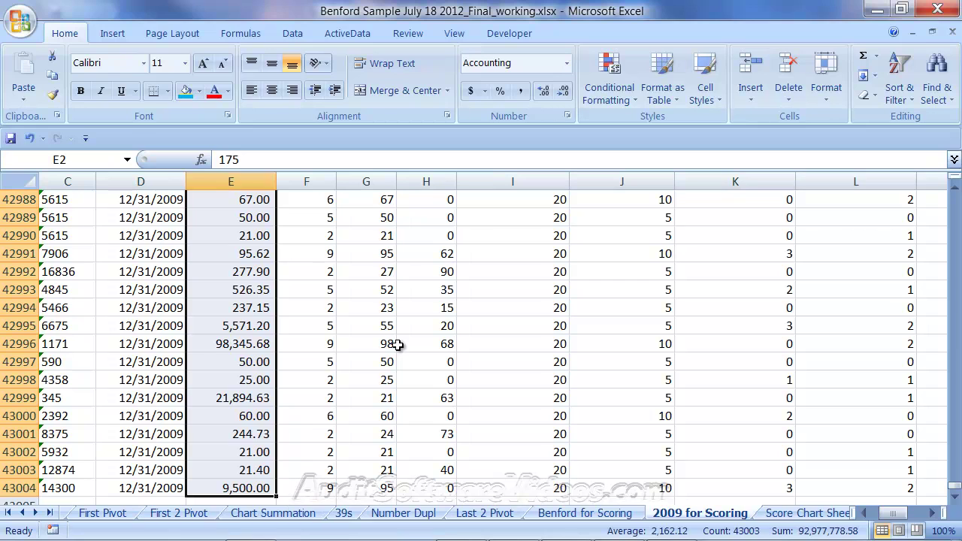
drag(953, 485, 952, 197)
click(621, 310)
key(Left)
key(Left)
key(Home)
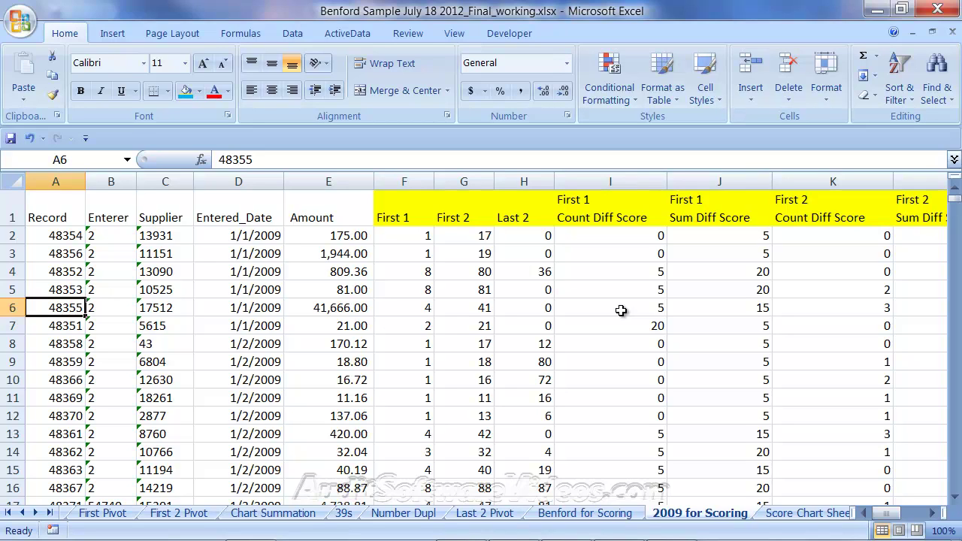
click(627, 236)
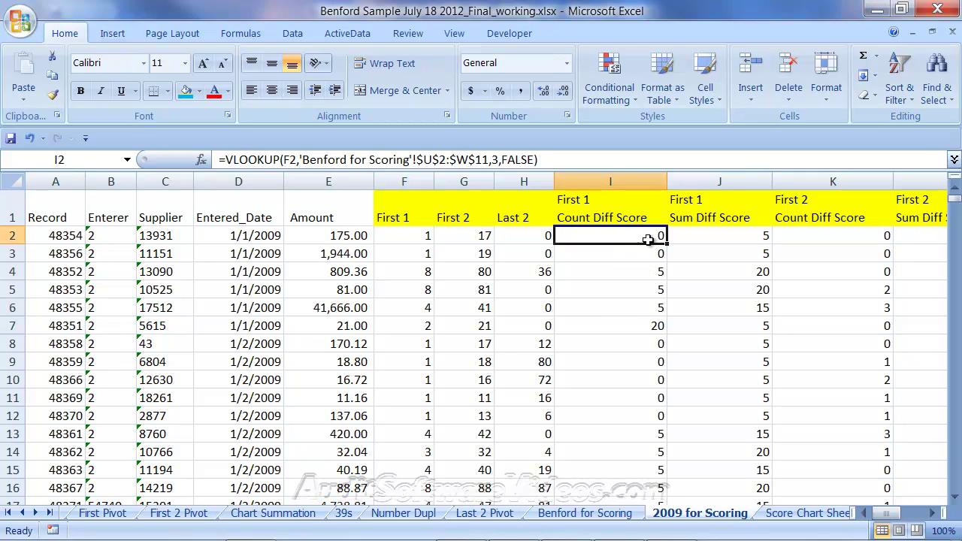
click(790, 235)
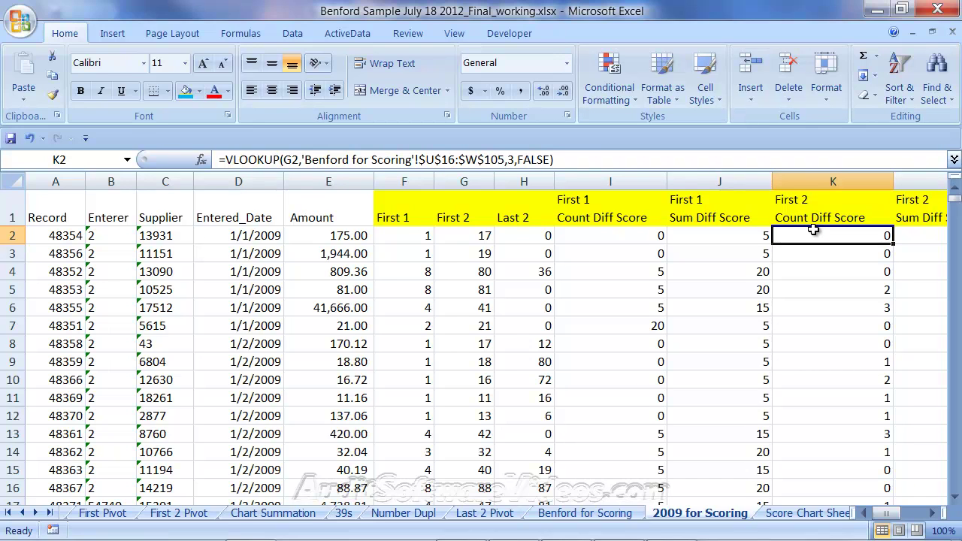
key(Right)
key(Right)
key(Right)
key(Right)
key(Right)
key(Right)
key(Left)
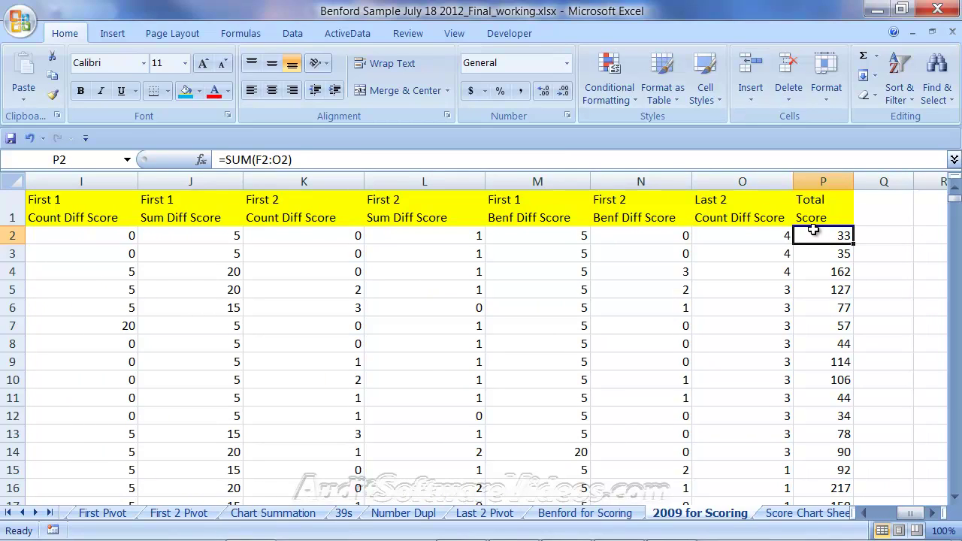
key(Left)
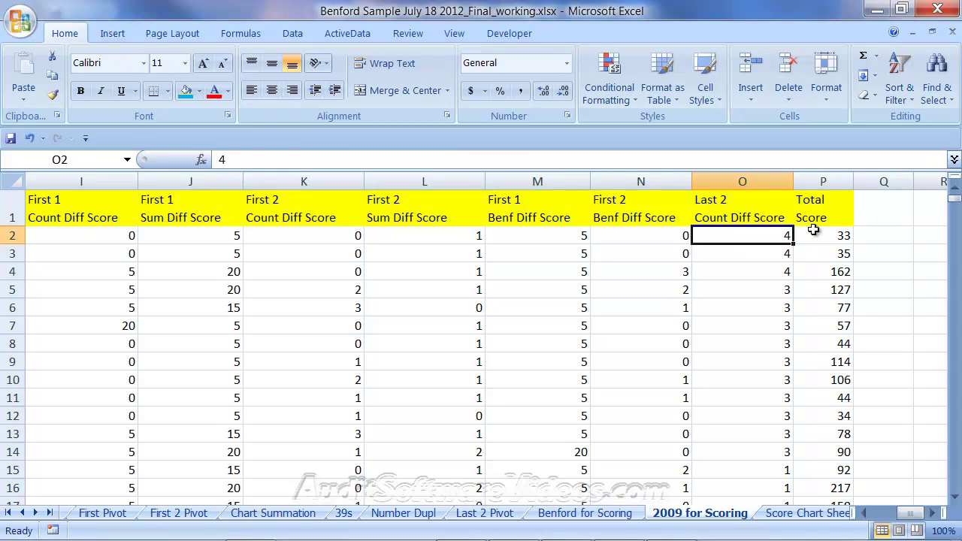
key(Left)
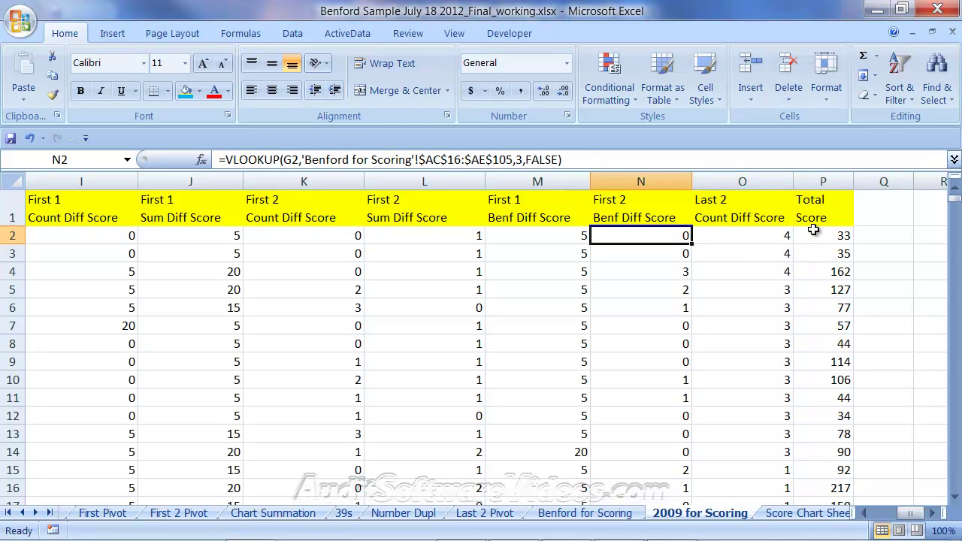
key(Left)
key(Left)
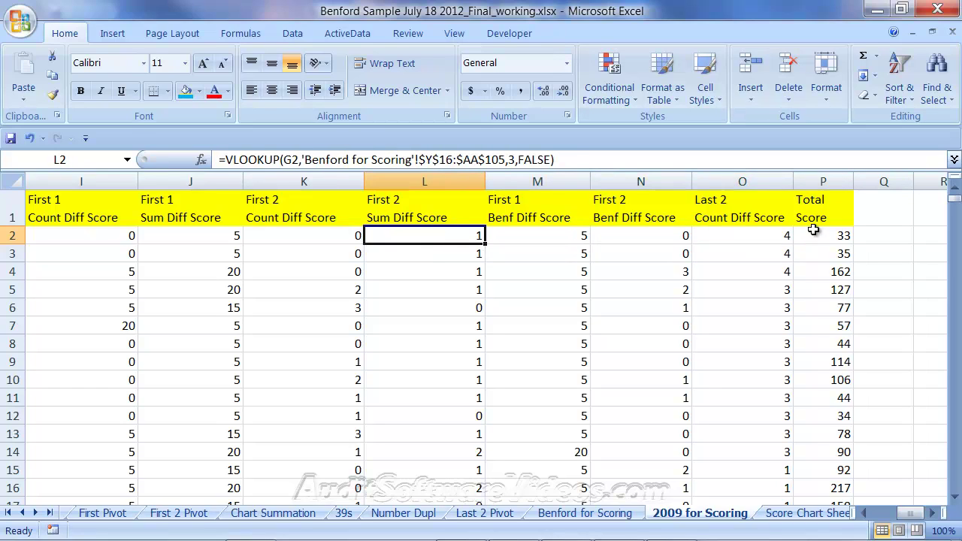
key(Left)
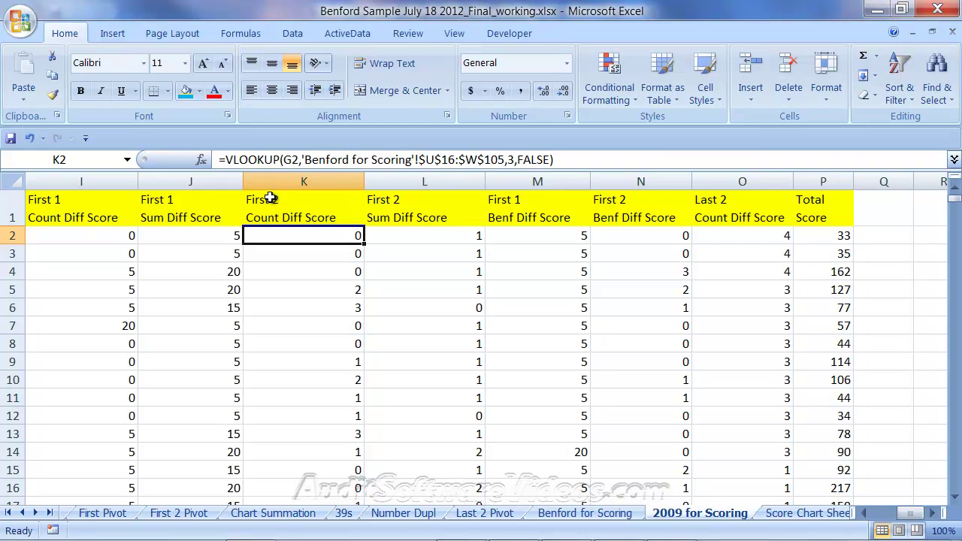
click(564, 514)
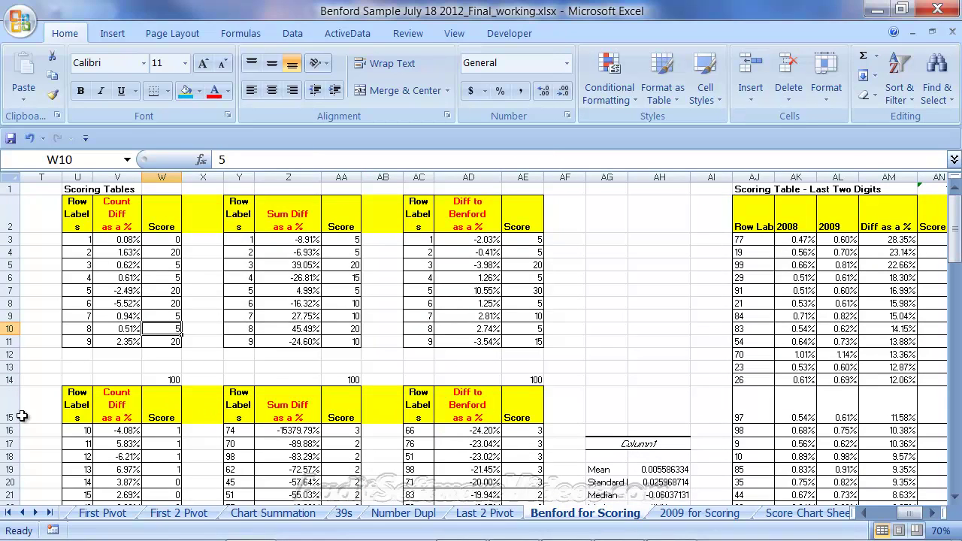
drag(76, 430, 163, 440)
key(ctrl+shift+Down)
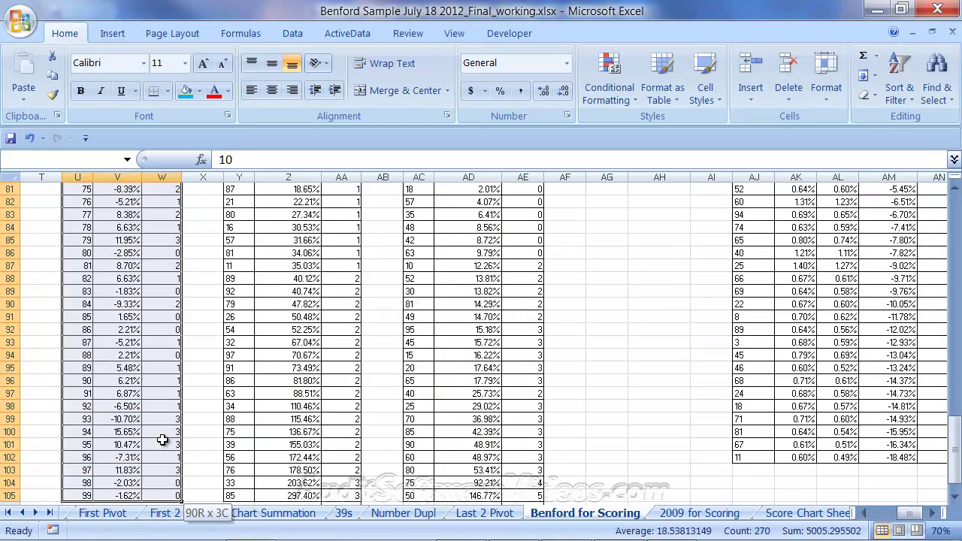
drag(162, 441, 164, 445)
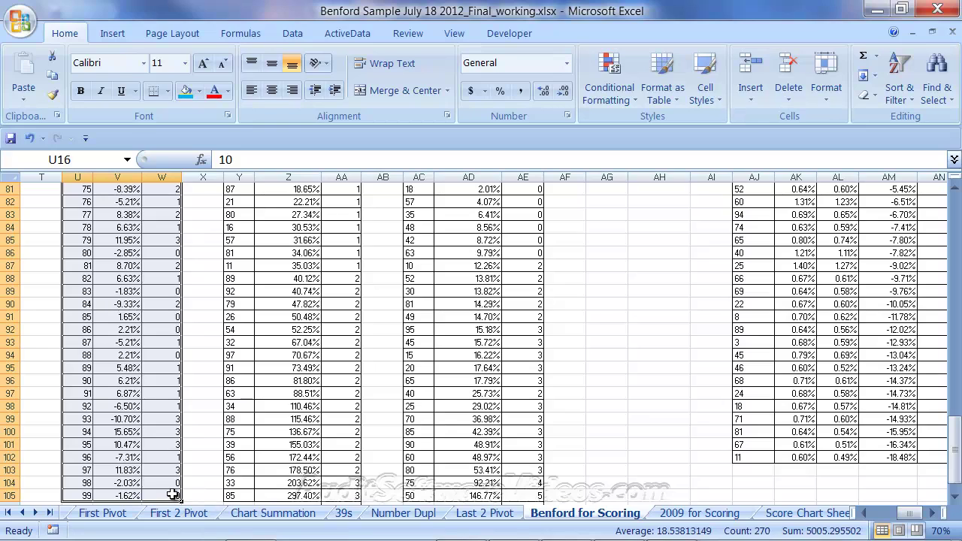
click(697, 513)
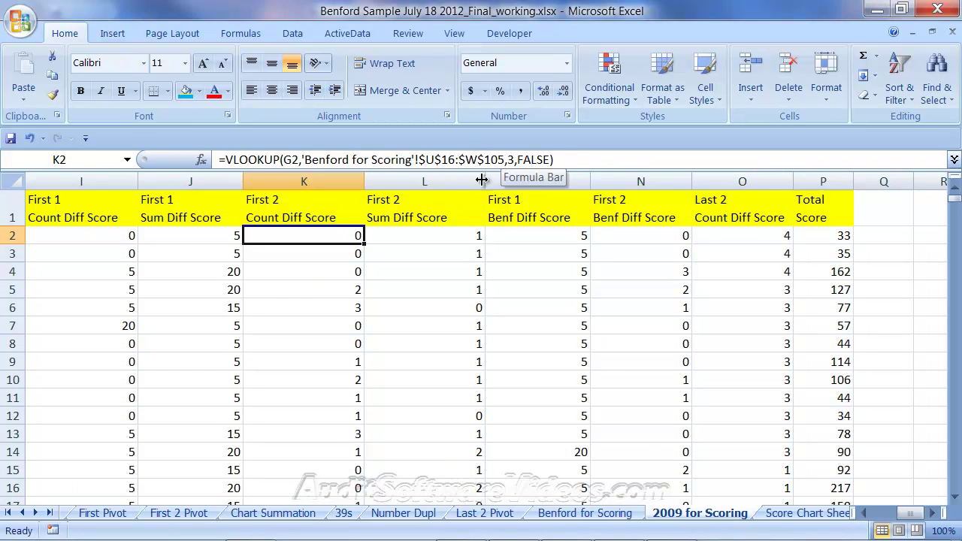
click(284, 247)
key(Left)
key(Left)
key(Left)
key(Left)
key(Left)
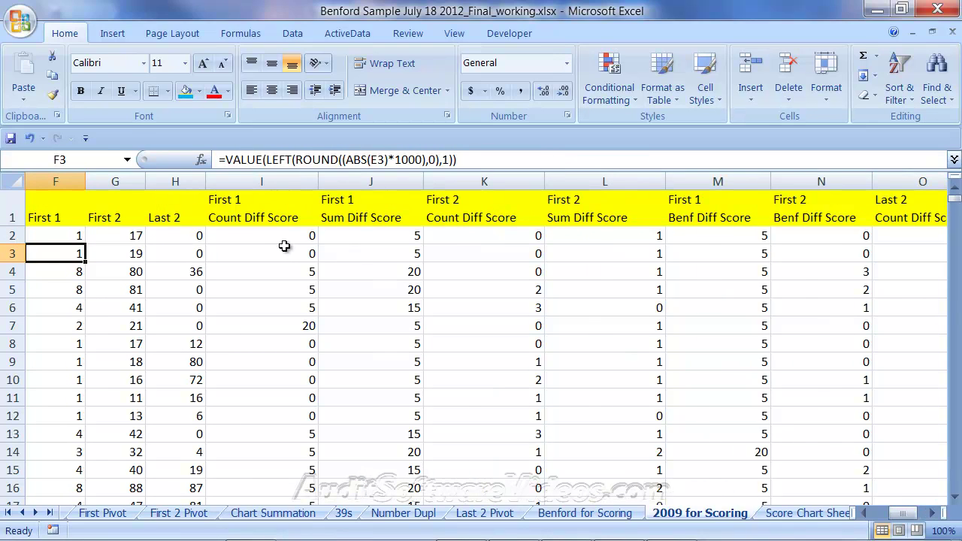
key(Left)
key(Left)
key(Left)
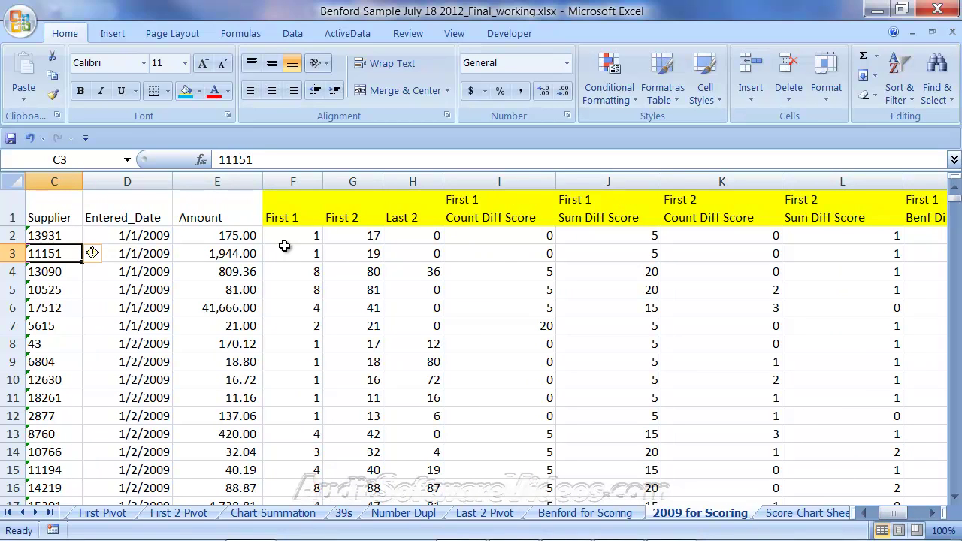
key(Right)
key(Right)
key(Right)
key(Right)
key(Right)
key(Right)
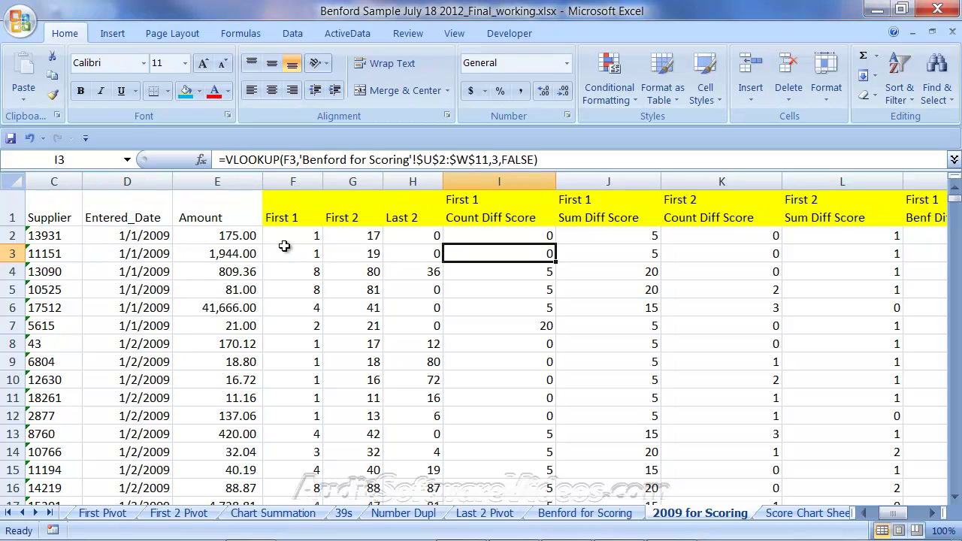
key(Right)
key(Right)
key(Right)
key(Right)
key(Right)
key(Right)
key(Right)
key(Right)
key(Right)
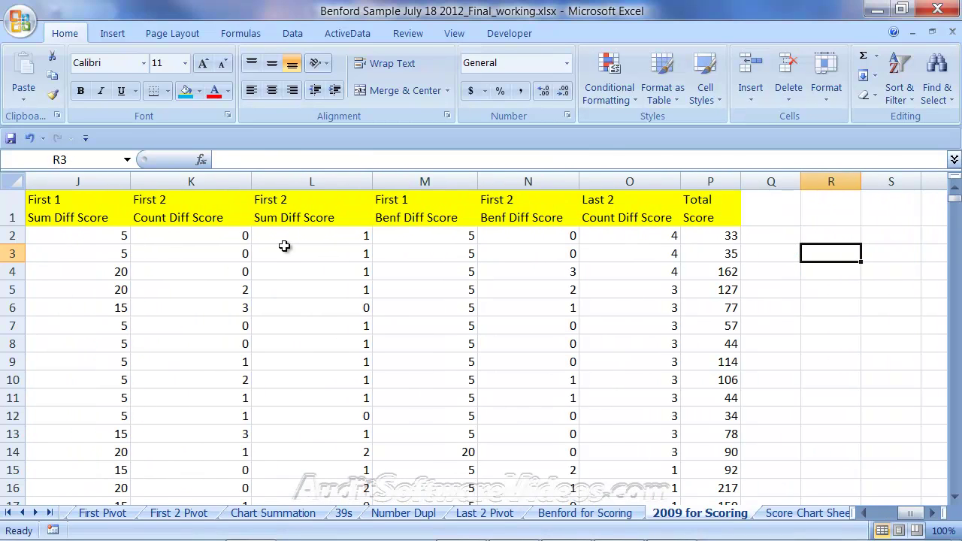
key(Left)
key(Left)
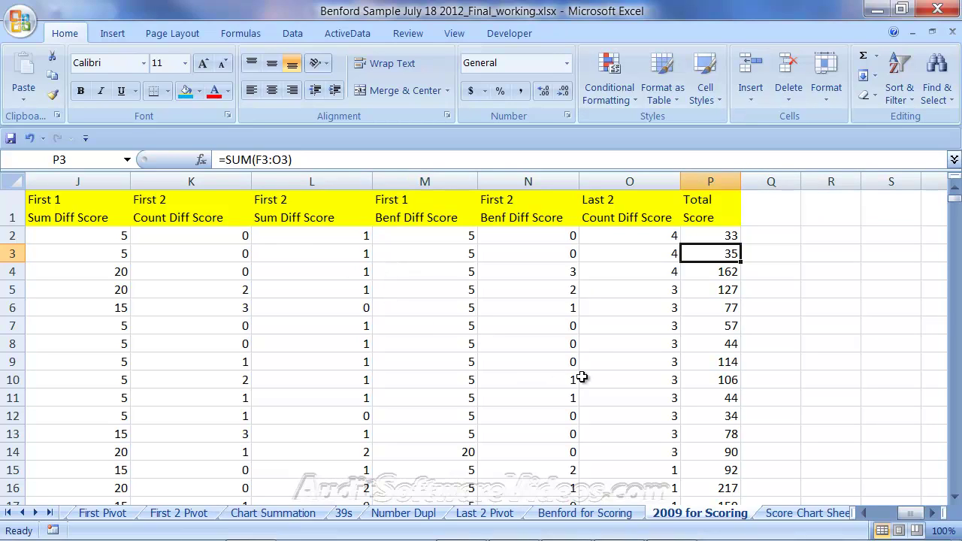
click(718, 235)
key(ctrl+shift+Down)
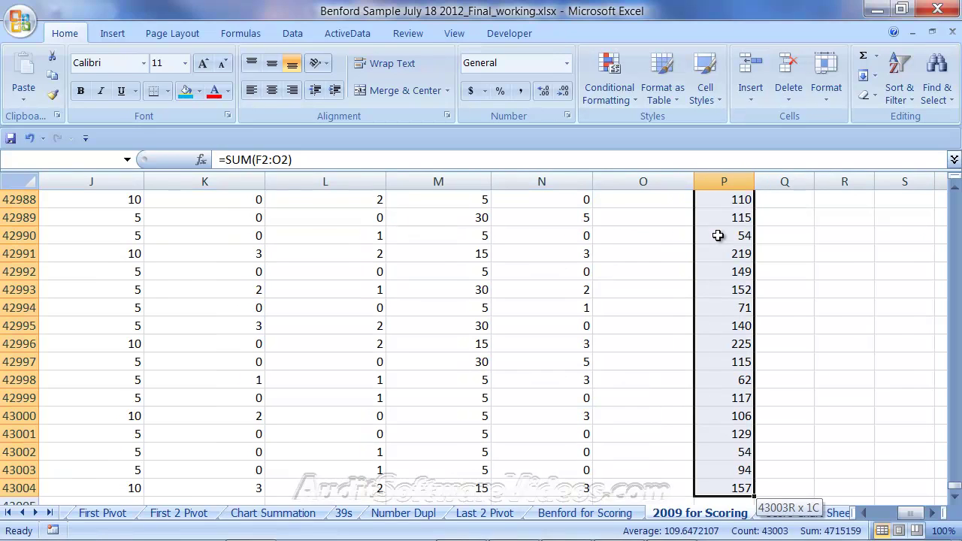
key(ctrl+shift+Up)
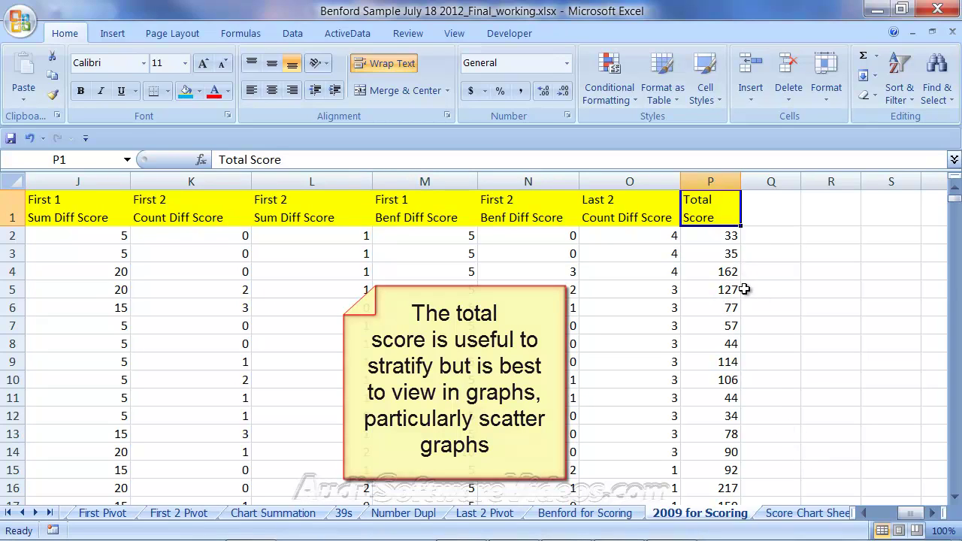
click(386, 275)
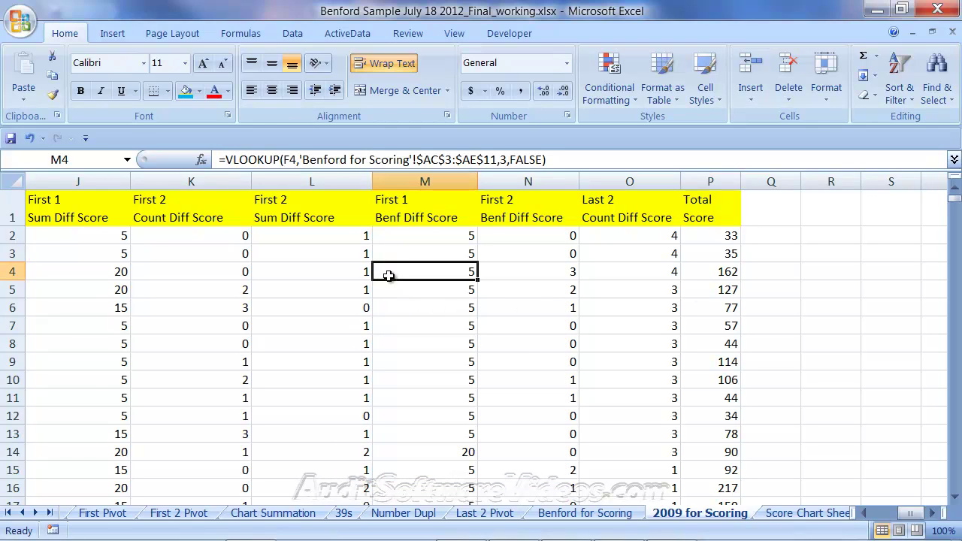
key(Left)
key(Left)
key(Left)
key(Home)
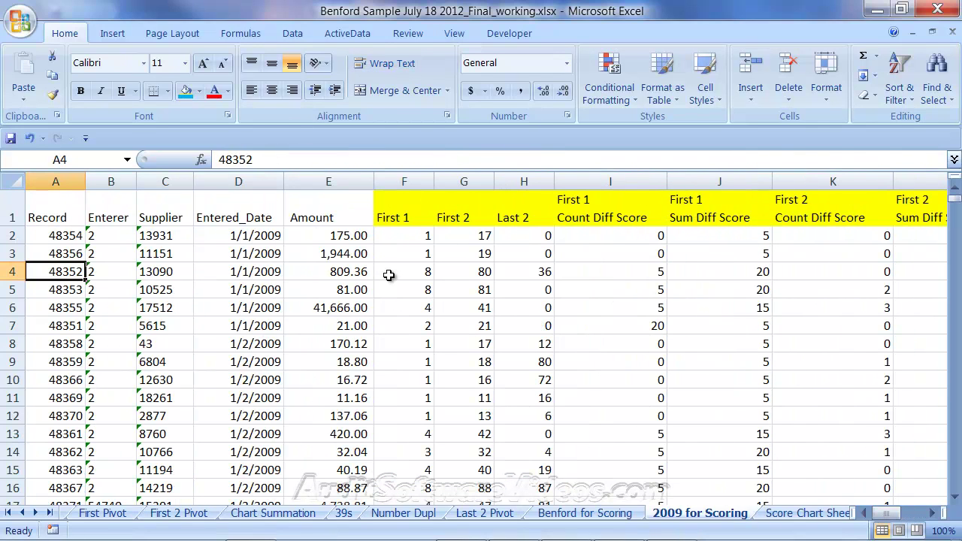
click(94, 237)
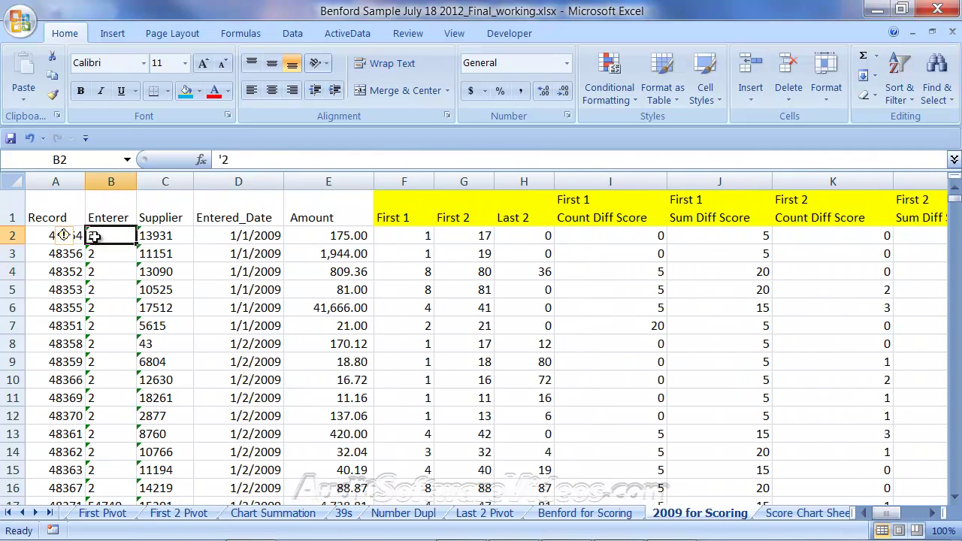
click(167, 235)
click(248, 237)
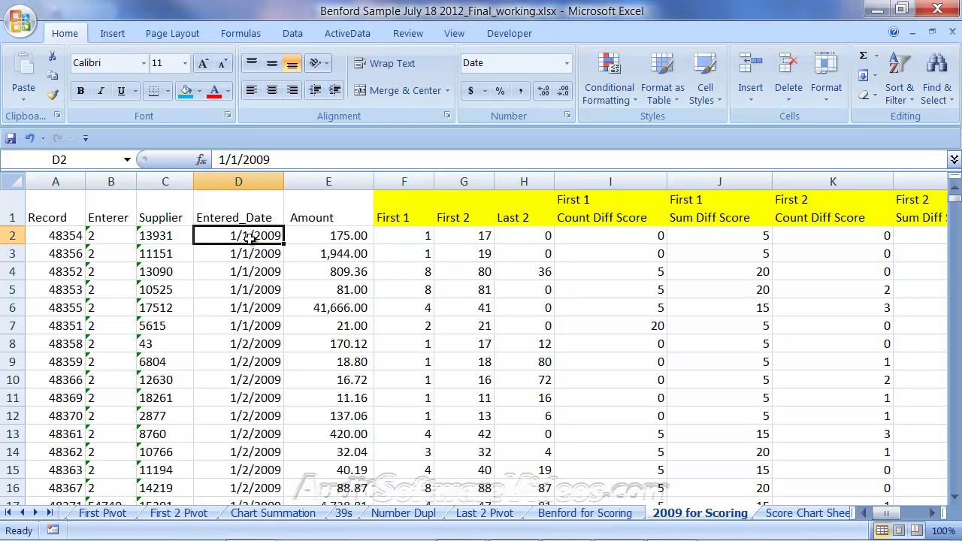
click(141, 237)
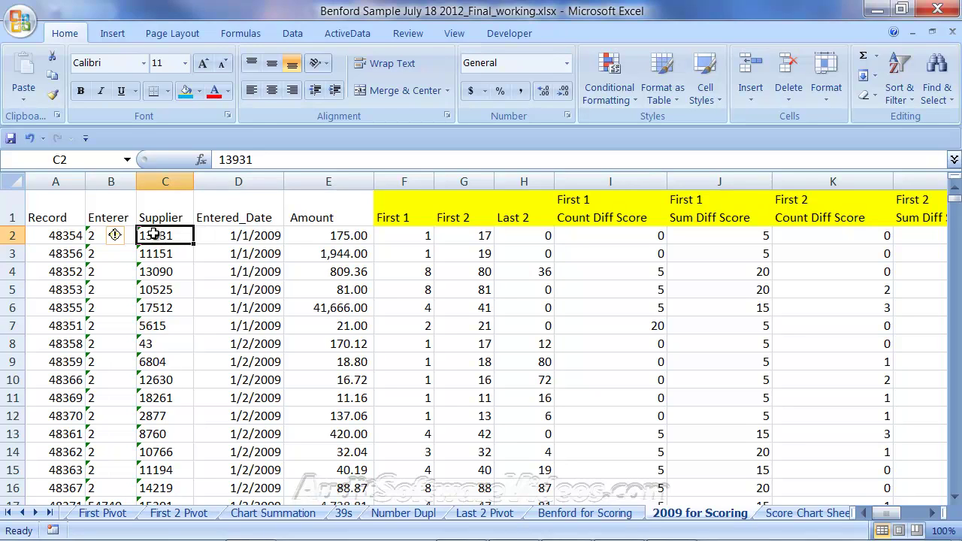